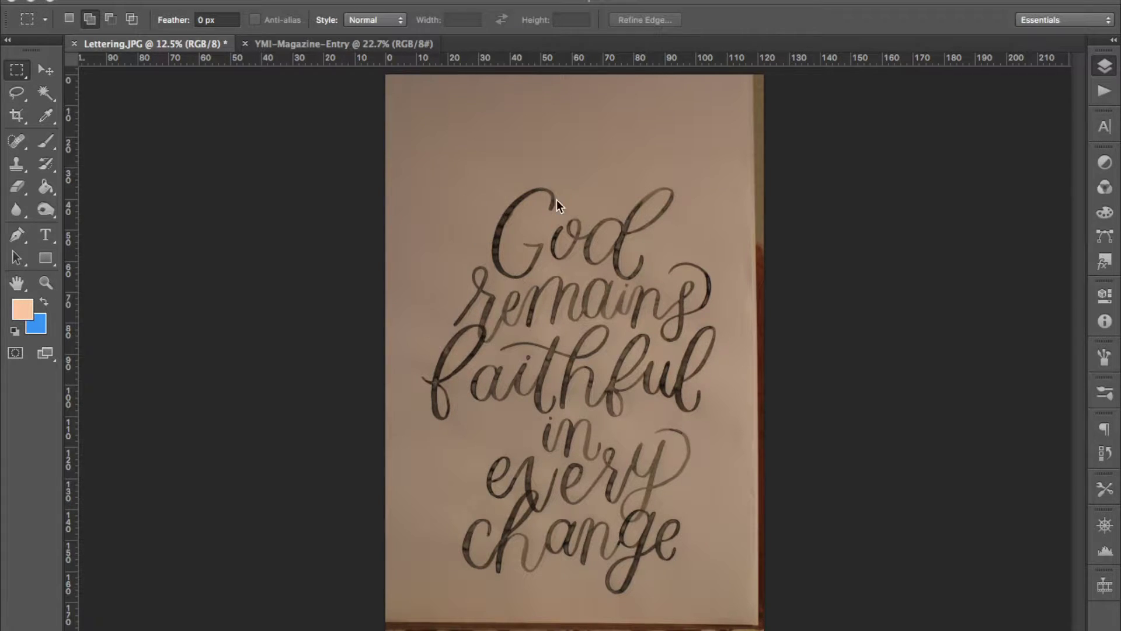
Step: Show the Layers panel, preview the YMI-Magazine-Entry image, then close it
{"action": "key", "text": "F7"}
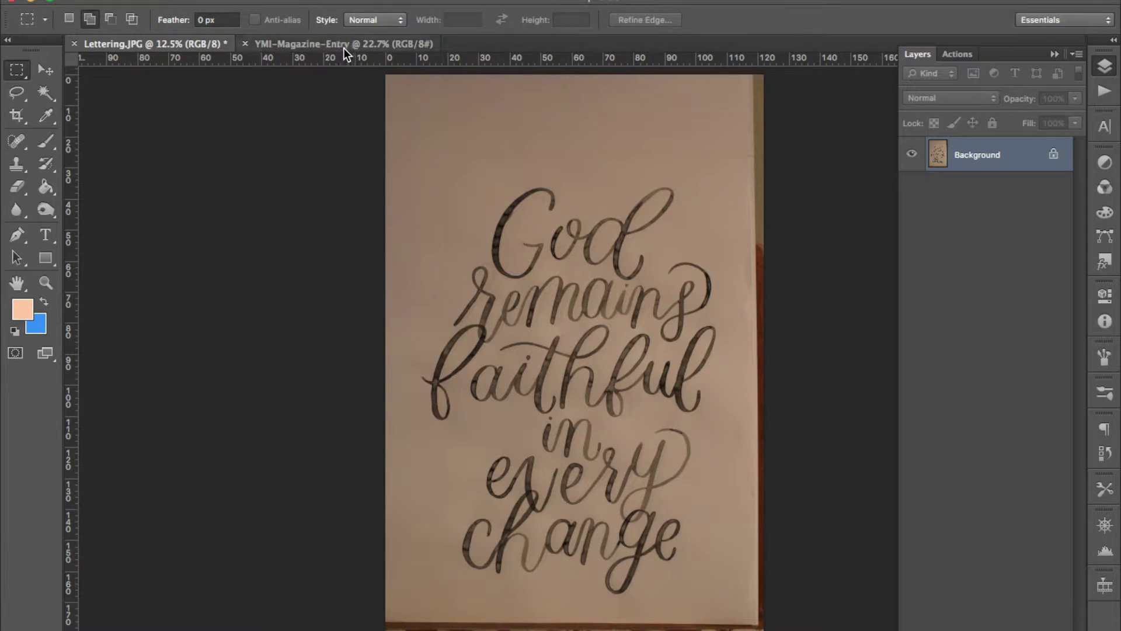
{"action": "left_click", "coordinate": [340, 47]}
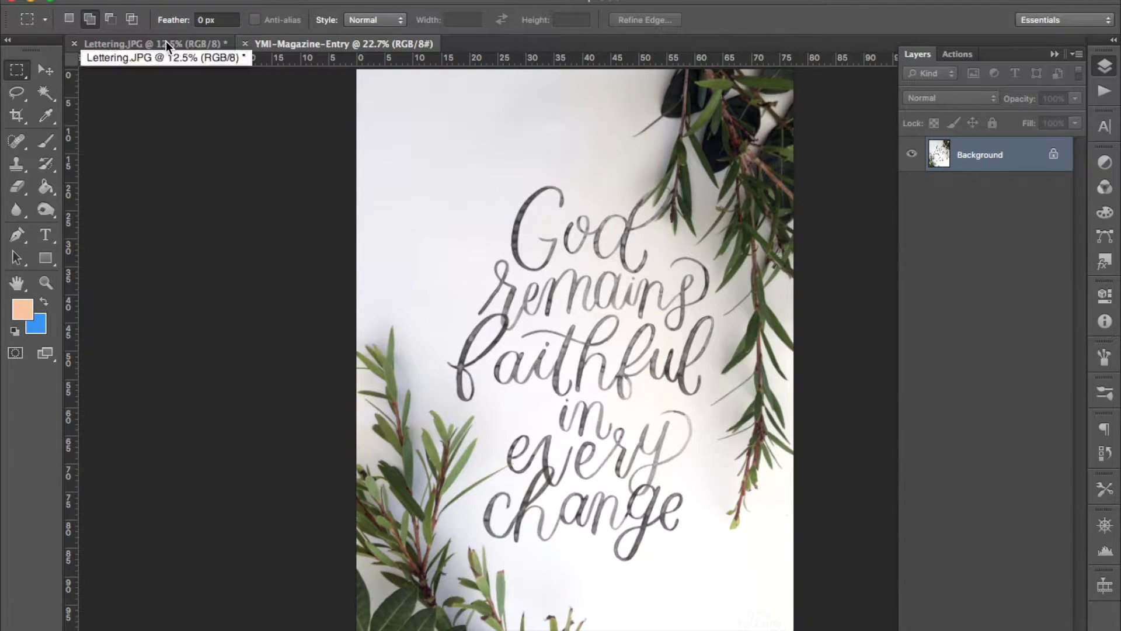
{"action": "left_click", "coordinate": [246, 43]}
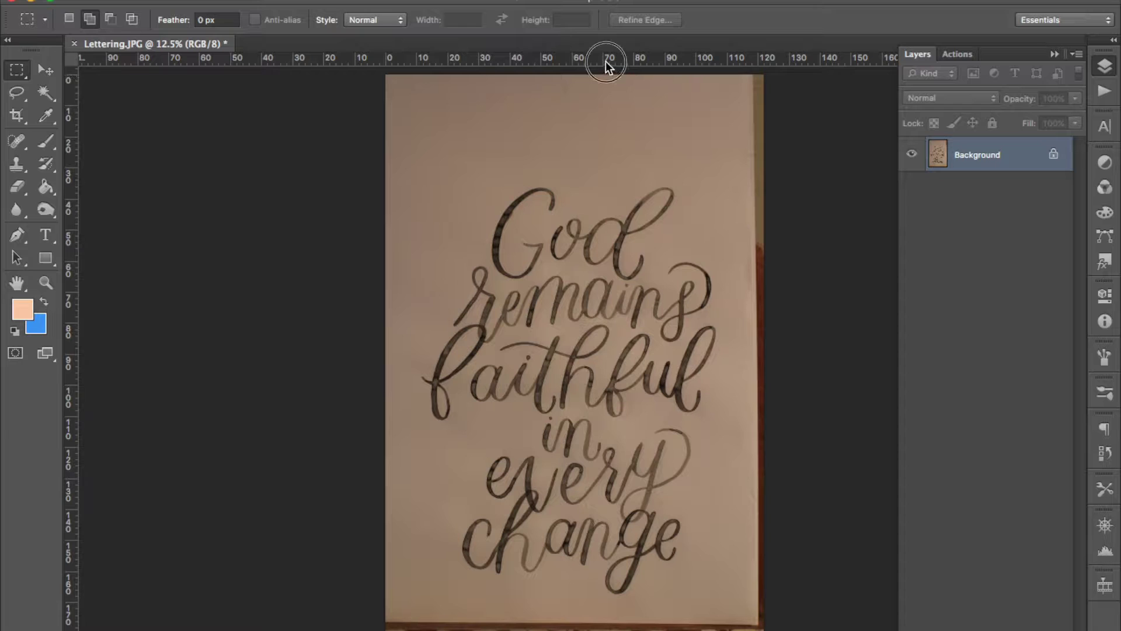
Step: Place horizontal guides around God, faithful and change, and vertical guides on the lettering's left and right sides
{"action": "left_click_drag", "start_coordinate": [605, 62], "coordinate": [586, 190]}
{"action": "left_click_drag", "start_coordinate": [608, 62], "coordinate": [596, 266]}
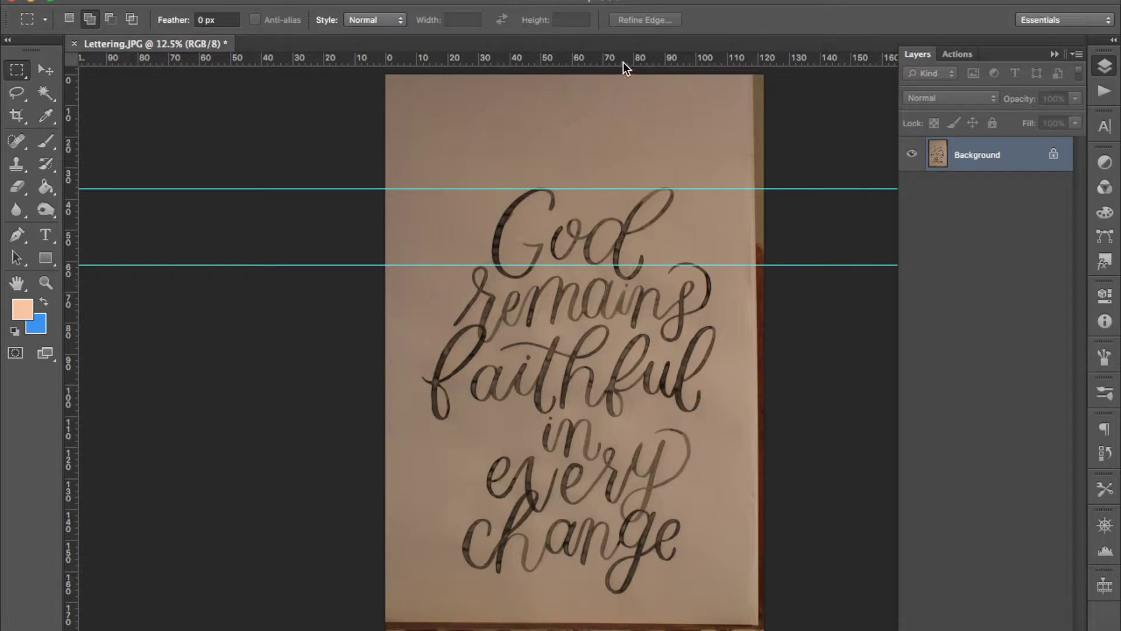
{"action": "left_click_drag", "start_coordinate": [623, 62], "coordinate": [631, 400]}
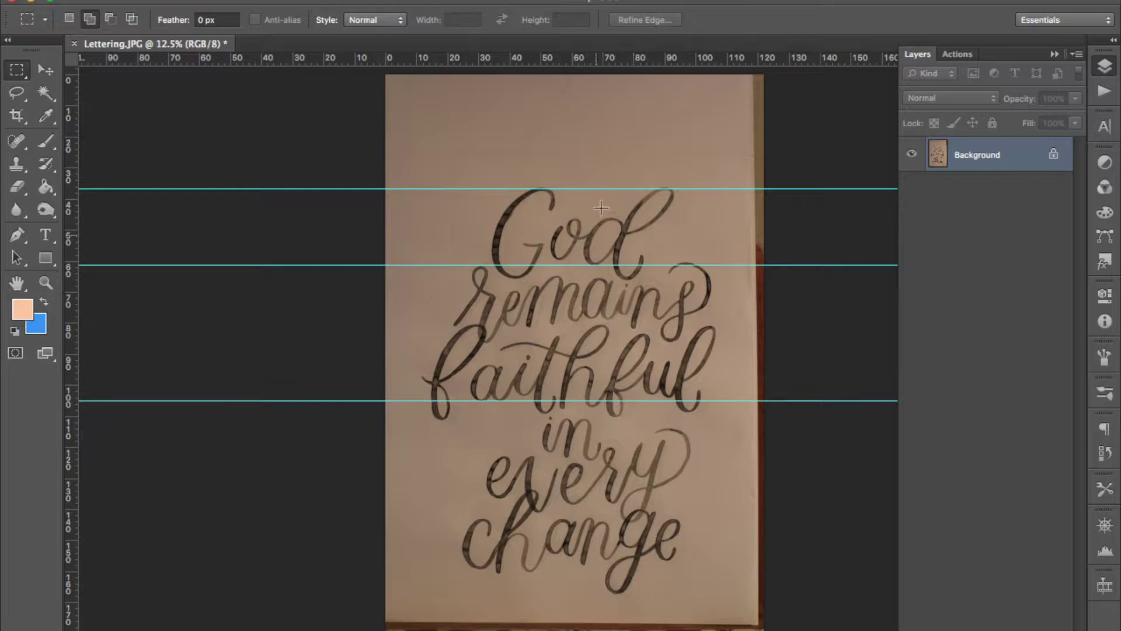
{"action": "left_click_drag", "start_coordinate": [660, 62], "coordinate": [613, 572]}
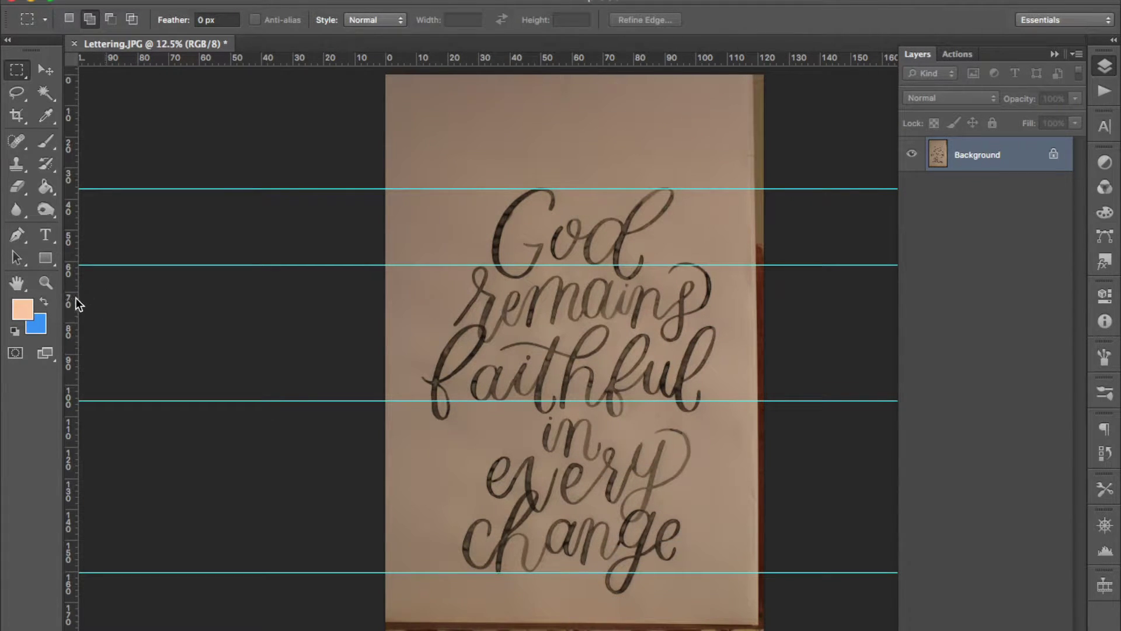
{"action": "left_click_drag", "start_coordinate": [78, 303], "coordinate": [492, 316]}
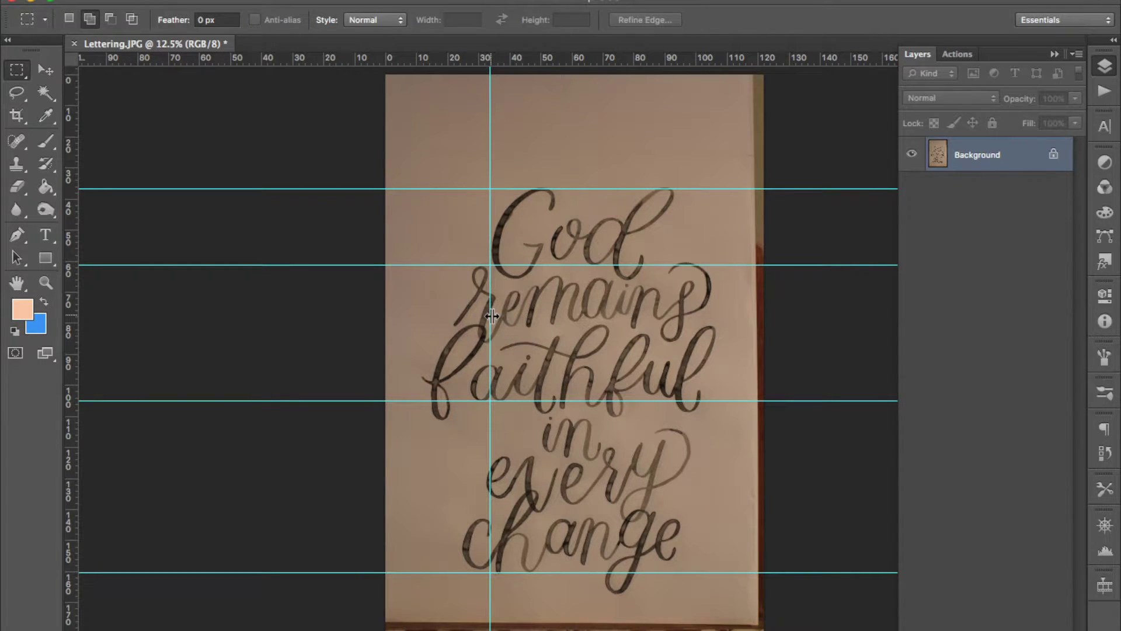
{"action": "left_click_drag", "start_coordinate": [75, 250], "coordinate": [647, 274]}
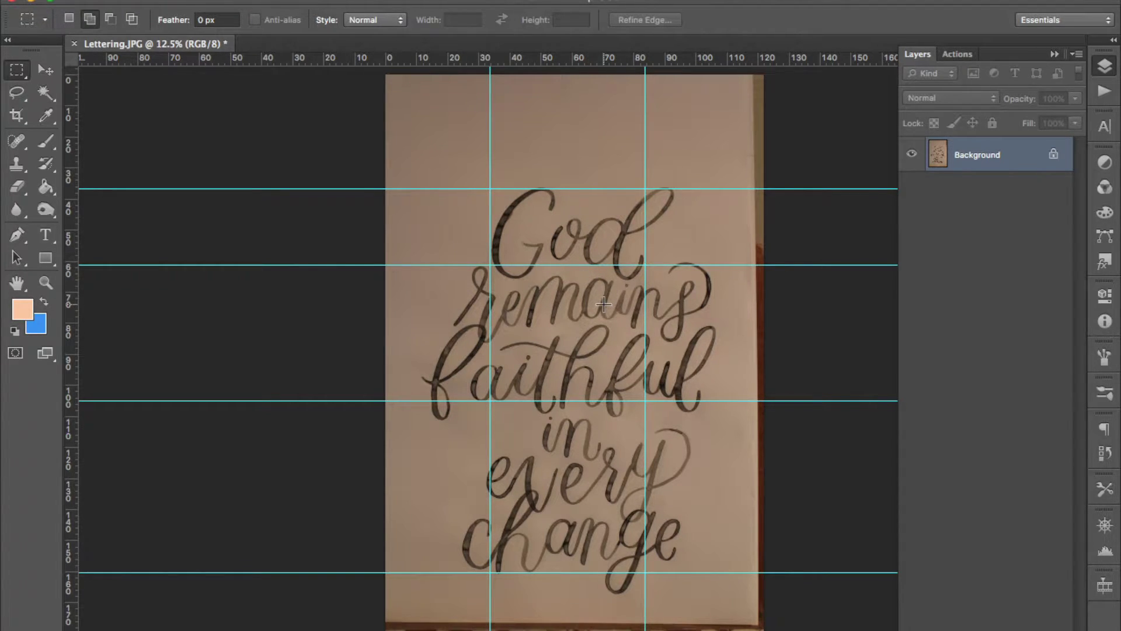
Step: Convert the Background into an unlocked Layer 0 and put it into Warp transform mode
{"action": "double_click", "coordinate": [1015, 156]}
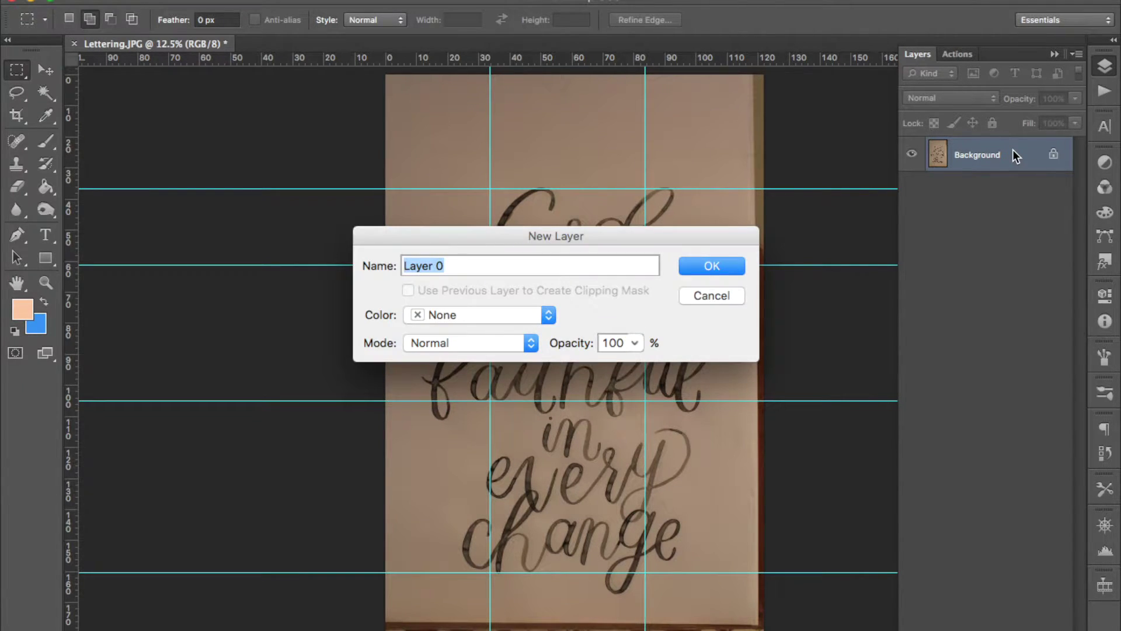
{"action": "key", "text": "Return"}
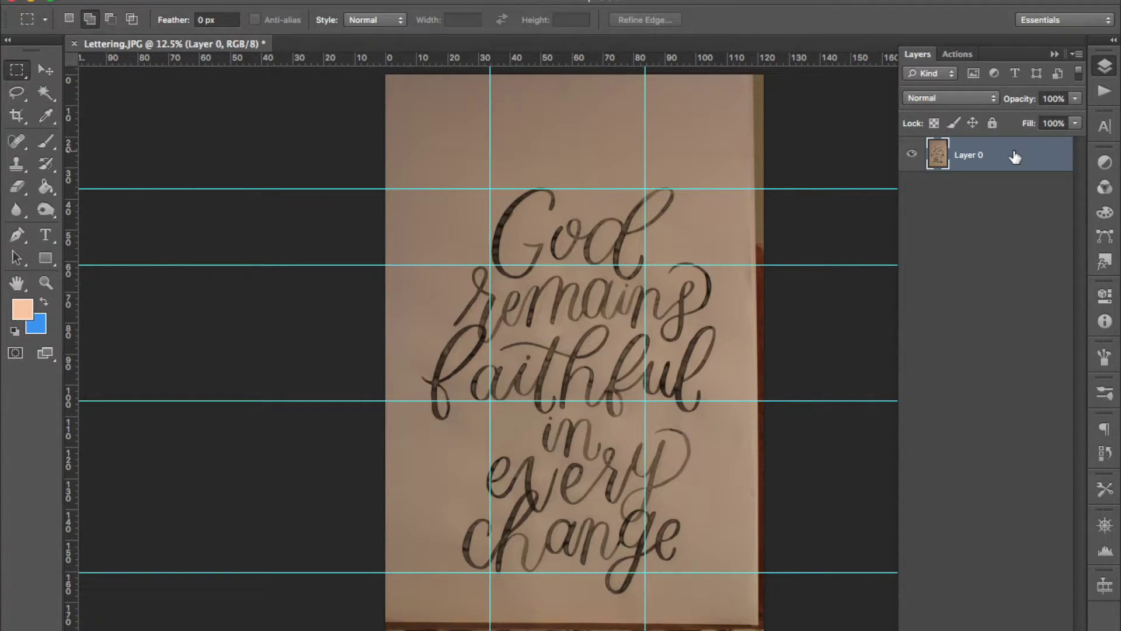
{"action": "key", "text": "ctrl+t"}
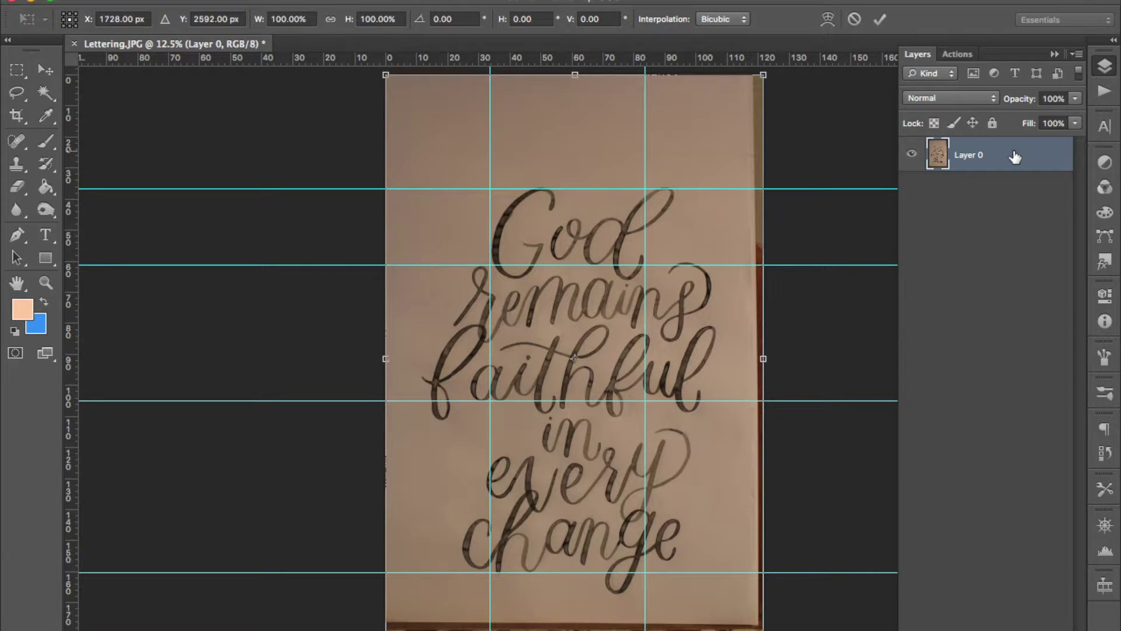
{"action": "right_click", "coordinate": [584, 155]}
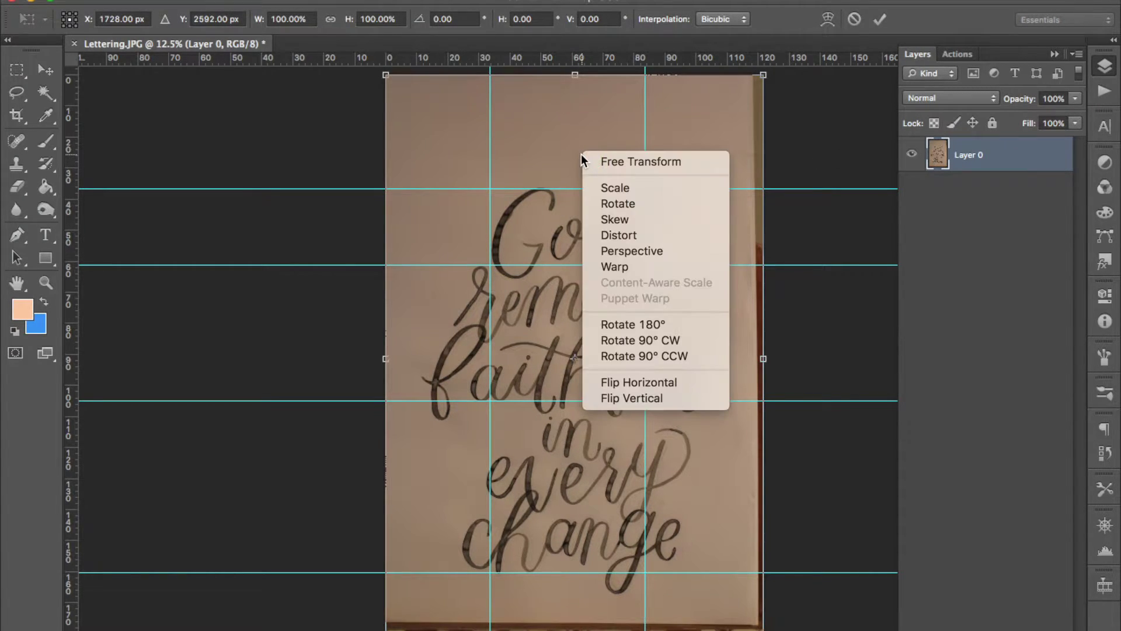
{"action": "left_click", "coordinate": [611, 266]}
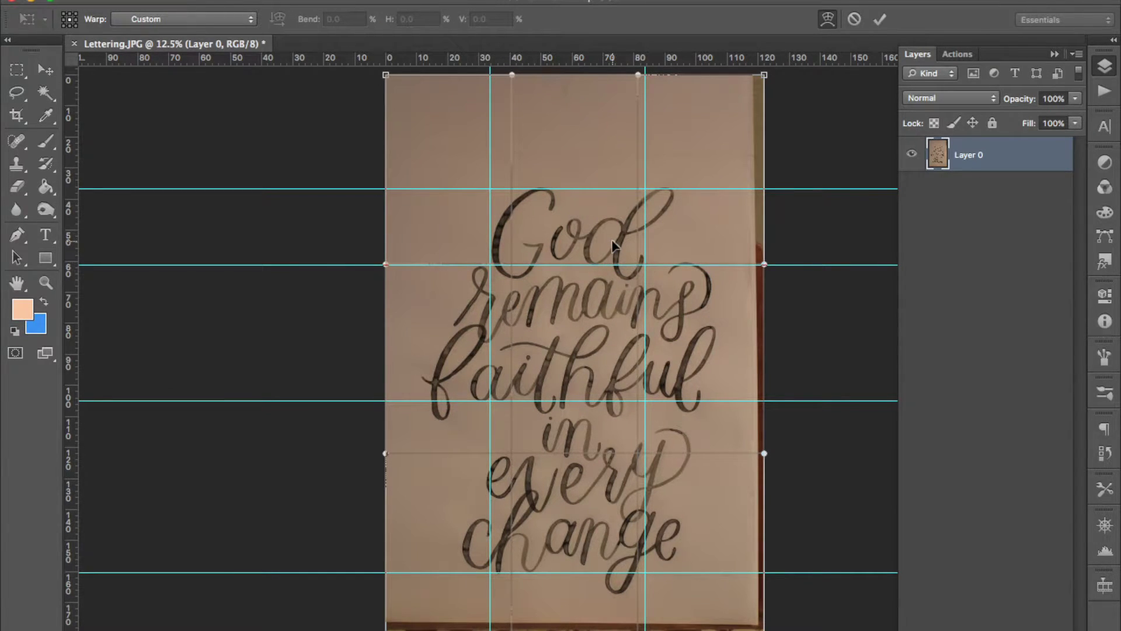
Step: Warp the grid to straighten God and the lower lettering, then hide guides and rulers
{"action": "left_click", "coordinate": [646, 208]}
{"action": "left_click_drag", "start_coordinate": [645, 205], "coordinate": [641, 209]}
{"action": "mouse_move", "coordinate": [505, 191]}
{"action": "left_mouse_down"}
{"action": "mouse_move", "coordinate": [507, 182]}
{"action": "mouse_move", "coordinate": [503, 193]}
{"action": "left_mouse_up"}
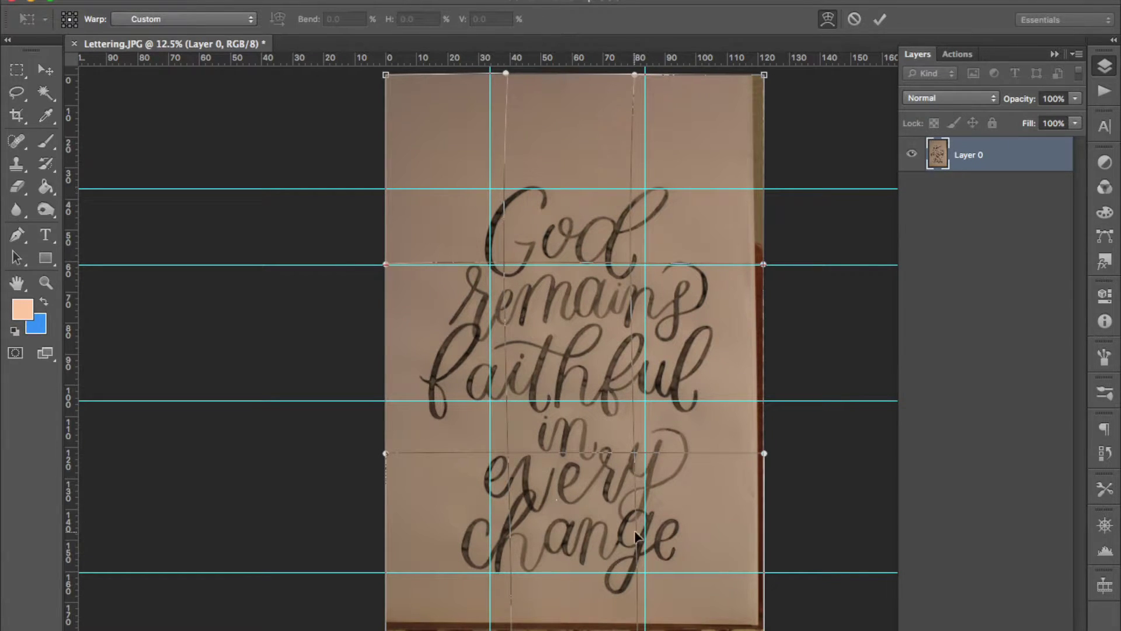
{"action": "left_click_drag", "start_coordinate": [664, 552], "coordinate": [664, 556]}
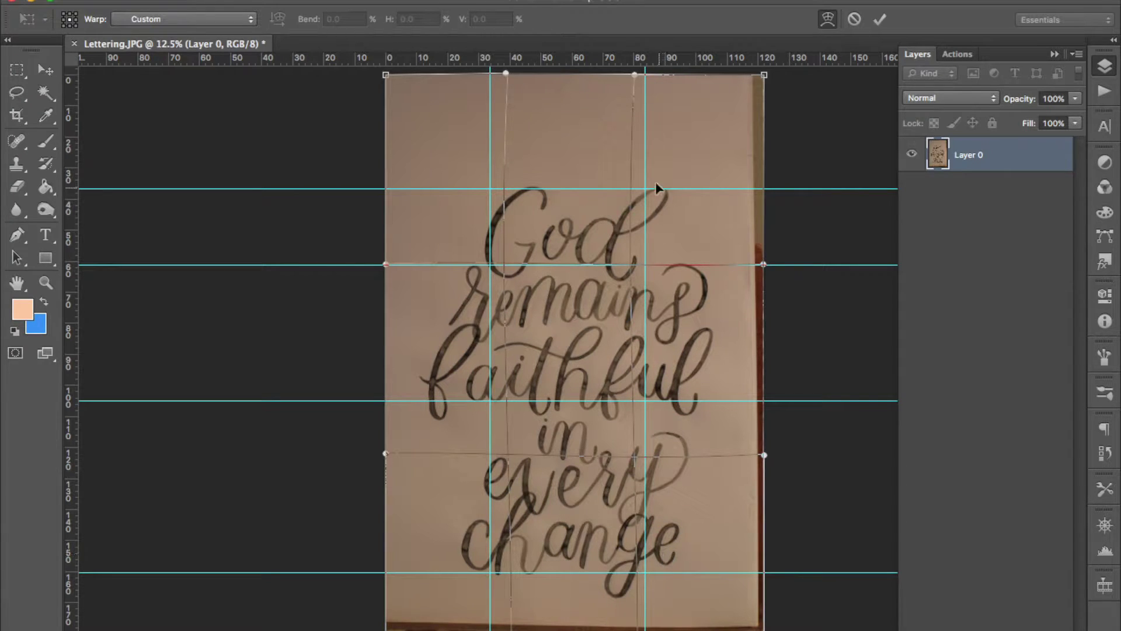
{"action": "left_click_drag", "start_coordinate": [668, 188], "coordinate": [666, 188]}
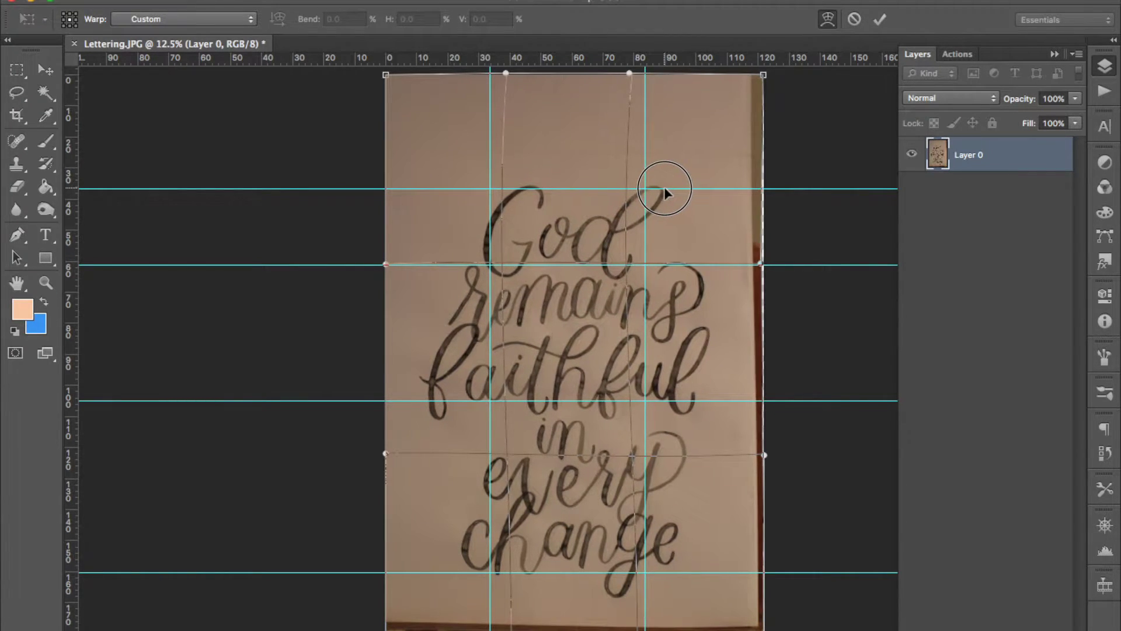
{"action": "left_click_drag", "start_coordinate": [612, 253], "coordinate": [606, 266]}
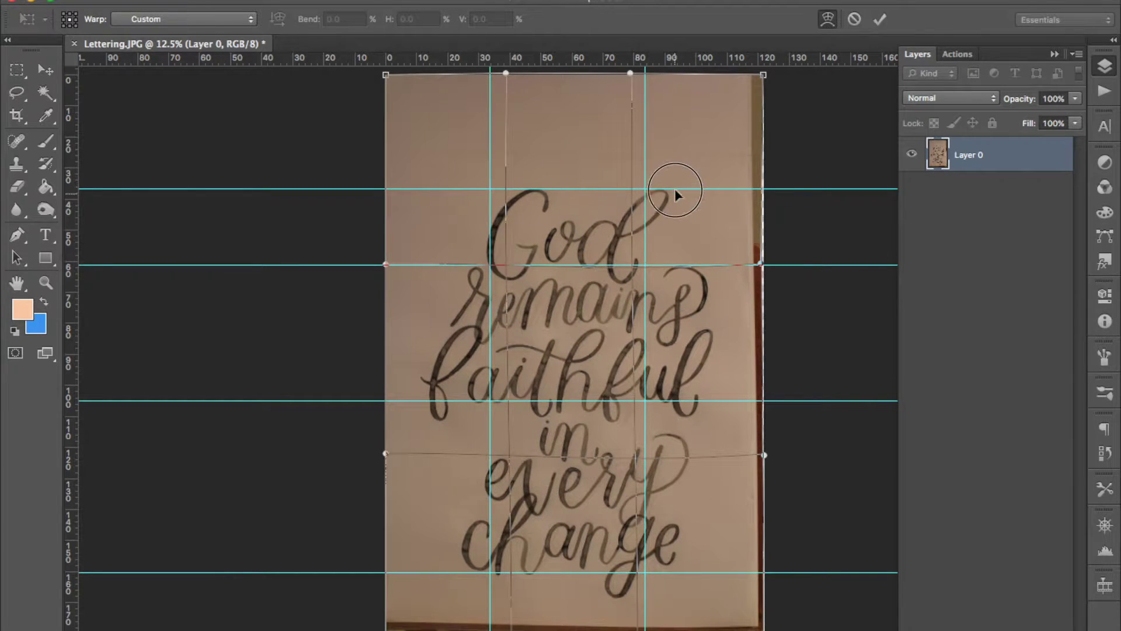
{"action": "left_click_drag", "start_coordinate": [675, 188], "coordinate": [669, 190]}
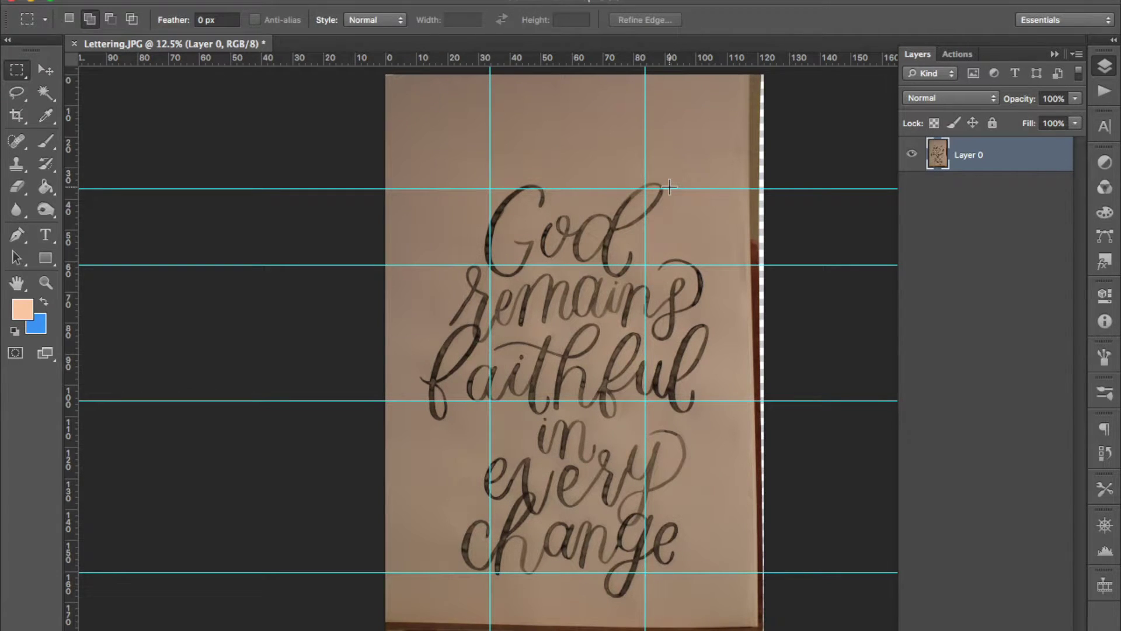
{"action": "key", "text": "super+semicolon"}
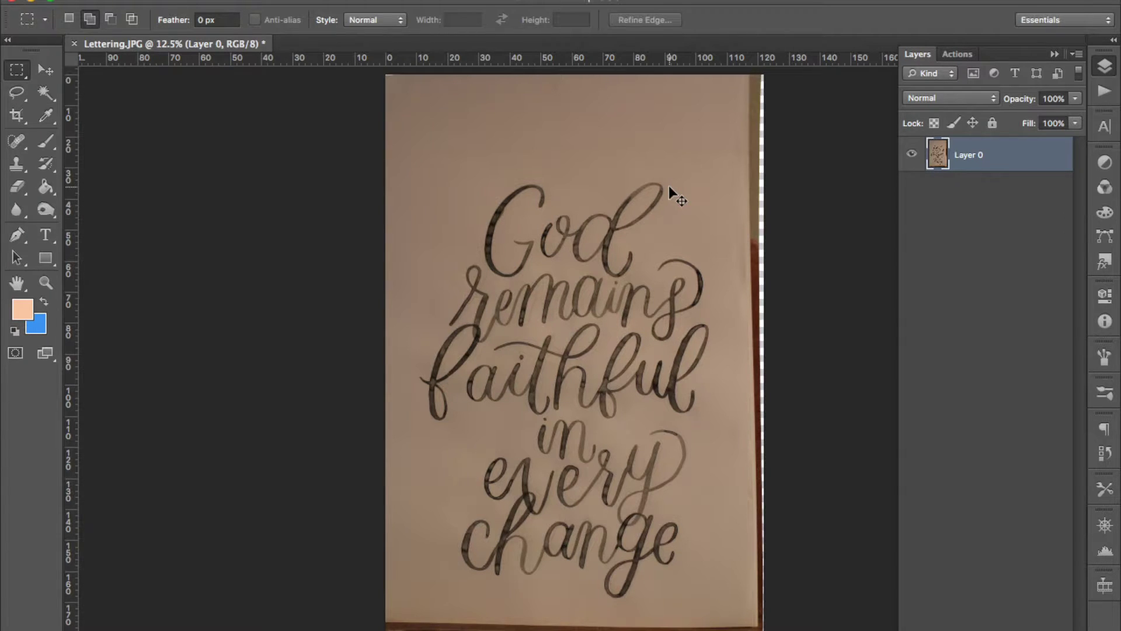
{"action": "key", "text": "super+r"}
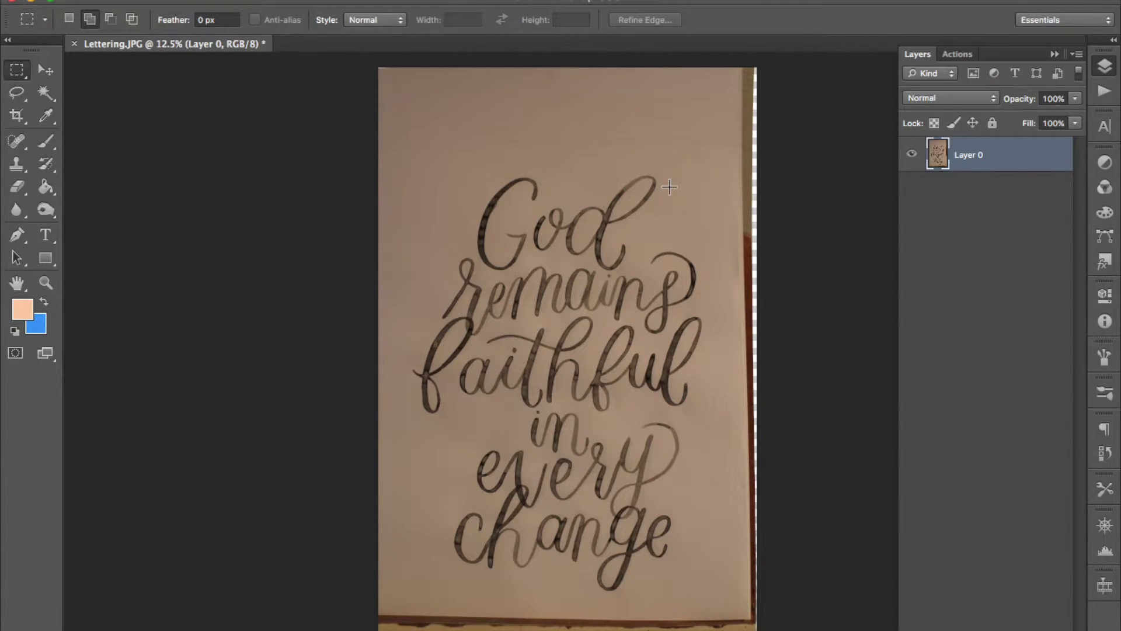
Step: Apply Levels with black point 18 and white point 187
{"action": "key", "text": "super+l"}
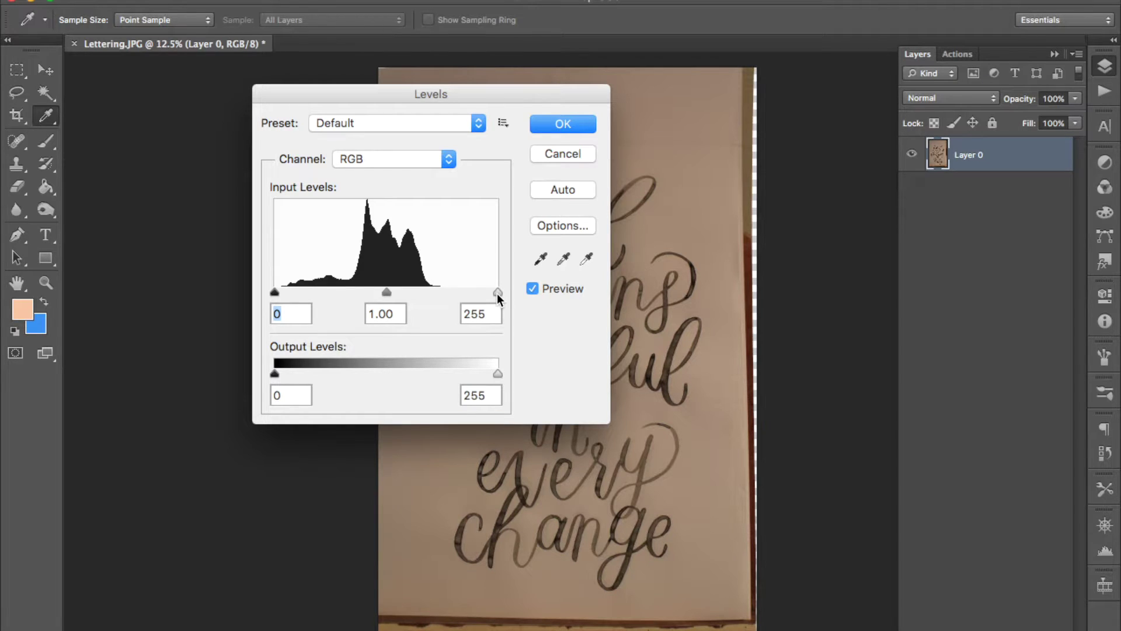
{"action": "left_click_drag", "start_coordinate": [498, 293], "coordinate": [437, 295]}
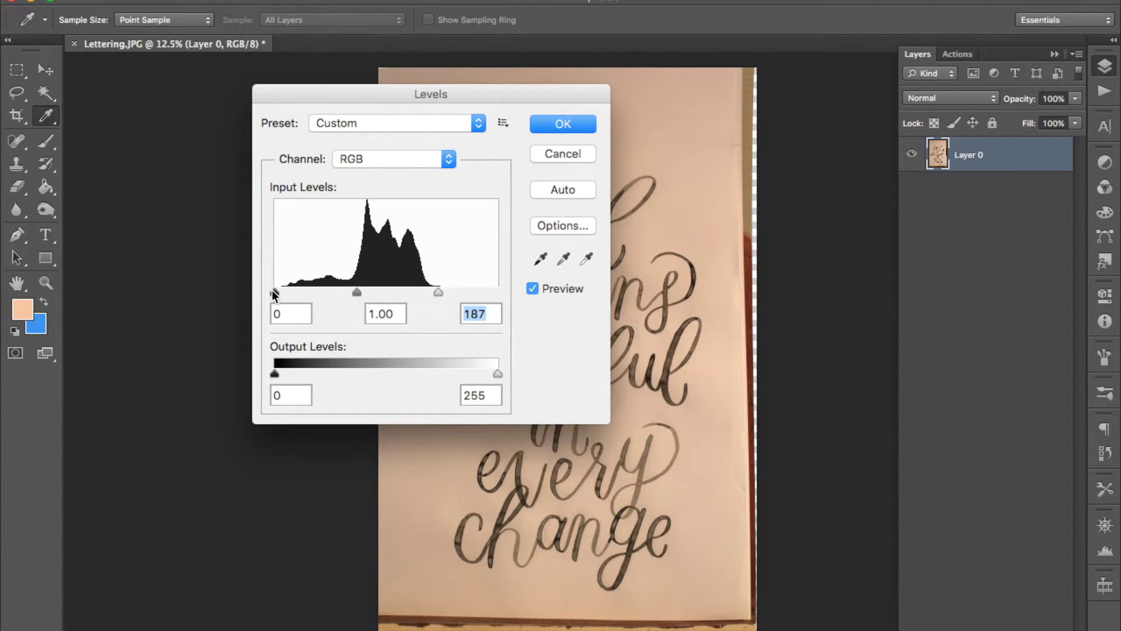
{"action": "mouse_move", "coordinate": [274, 292]}
{"action": "left_mouse_down"}
{"action": "mouse_move", "coordinate": [313, 300]}
{"action": "mouse_move", "coordinate": [282, 301]}
{"action": "mouse_move", "coordinate": [292, 299]}
{"action": "left_mouse_up"}
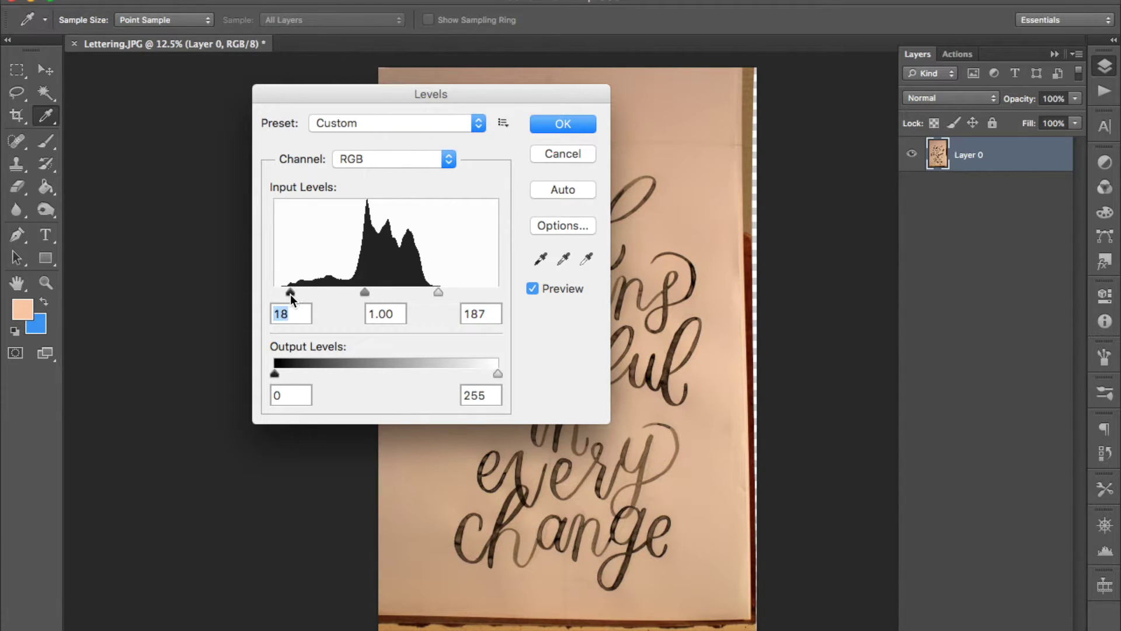
{"action": "left_click", "coordinate": [571, 129]}
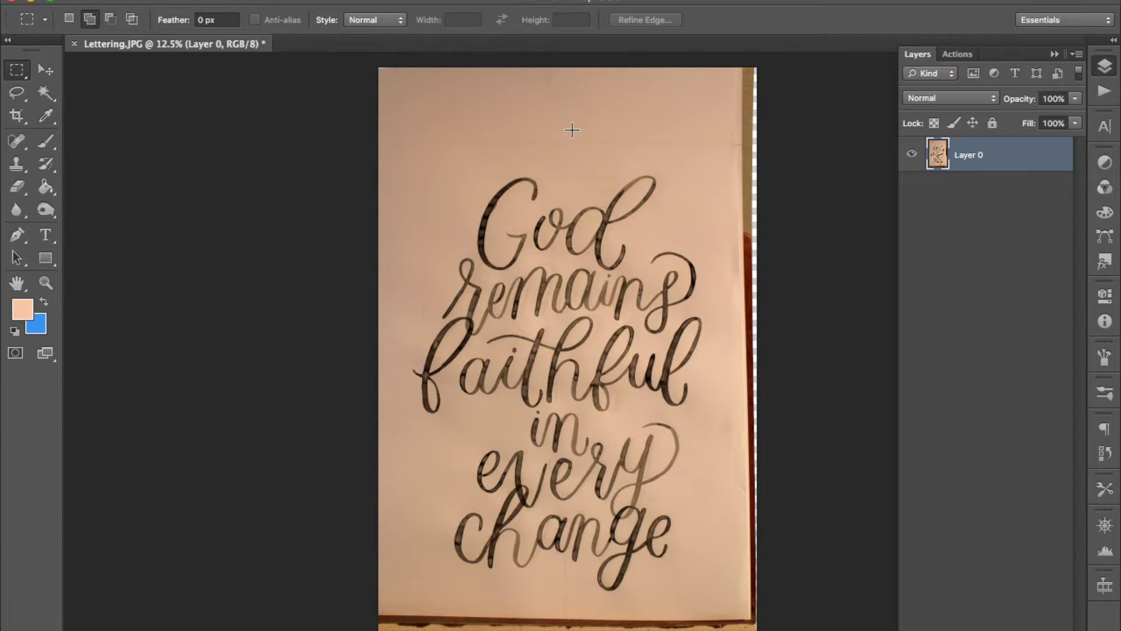
Step: Desaturate the photo with Hue/Saturation at Saturation -100
{"action": "key", "text": "super+u"}
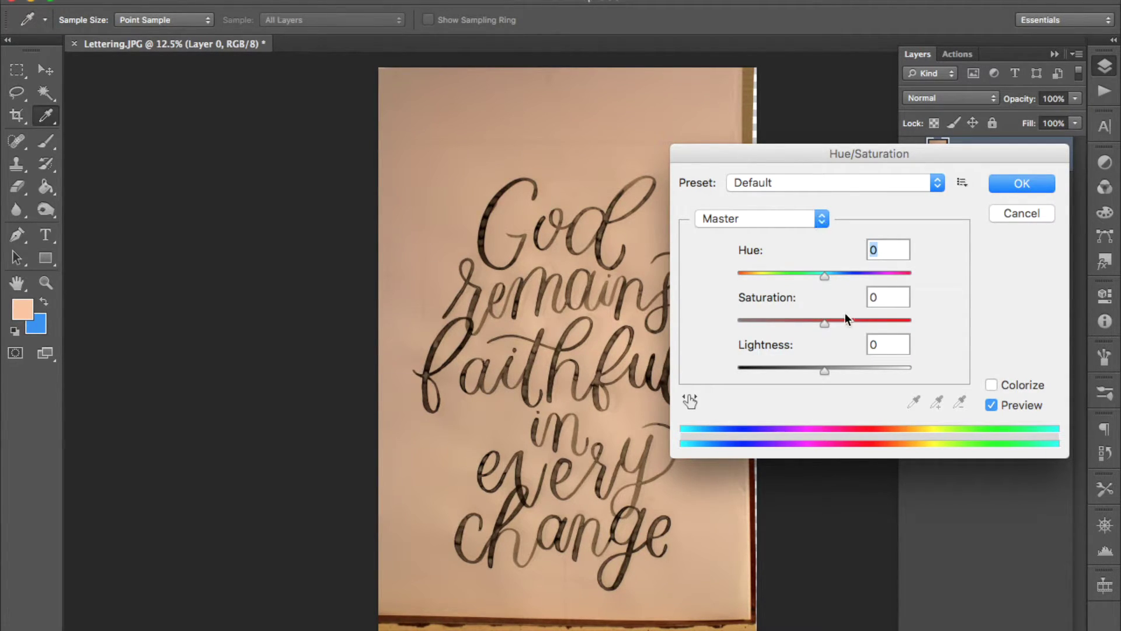
{"action": "left_click_drag", "start_coordinate": [825, 324], "coordinate": [697, 327]}
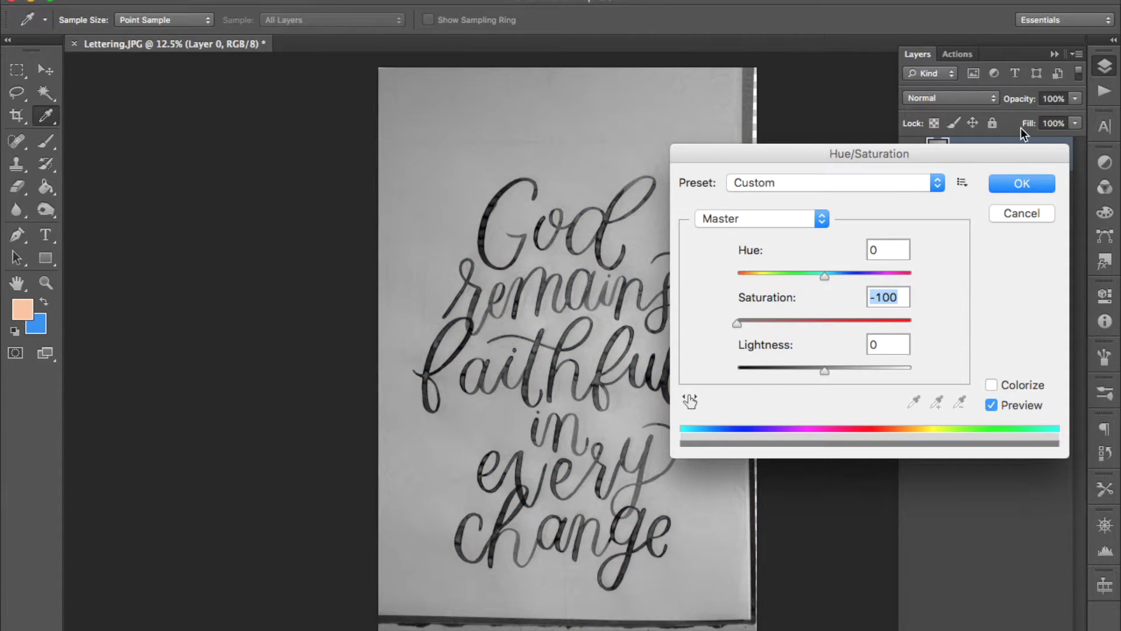
{"action": "left_click", "coordinate": [1010, 187]}
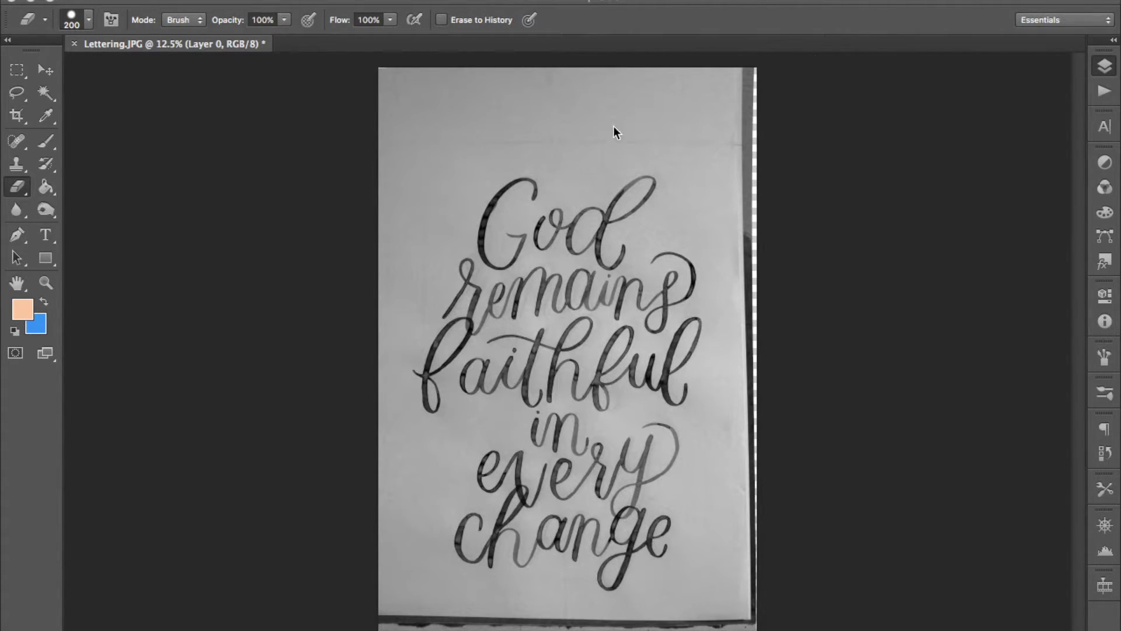
Step: Add a new empty Layer 1 and move it below Layer 0
{"action": "left_click", "coordinate": [1104, 66]}
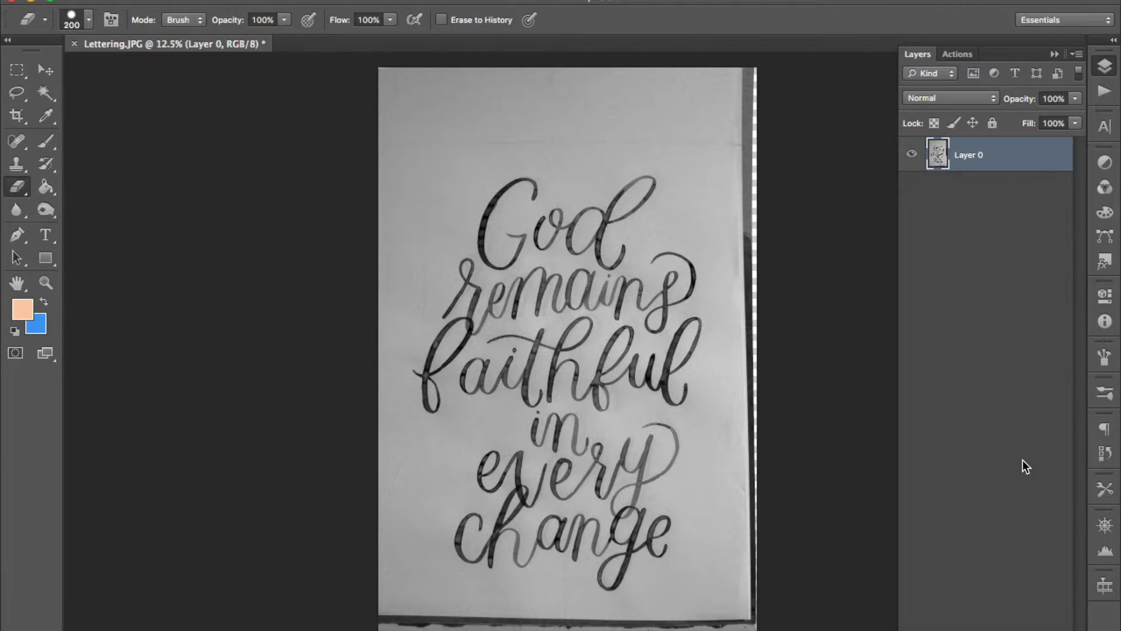
{"action": "left_click", "coordinate": [1046, 624]}
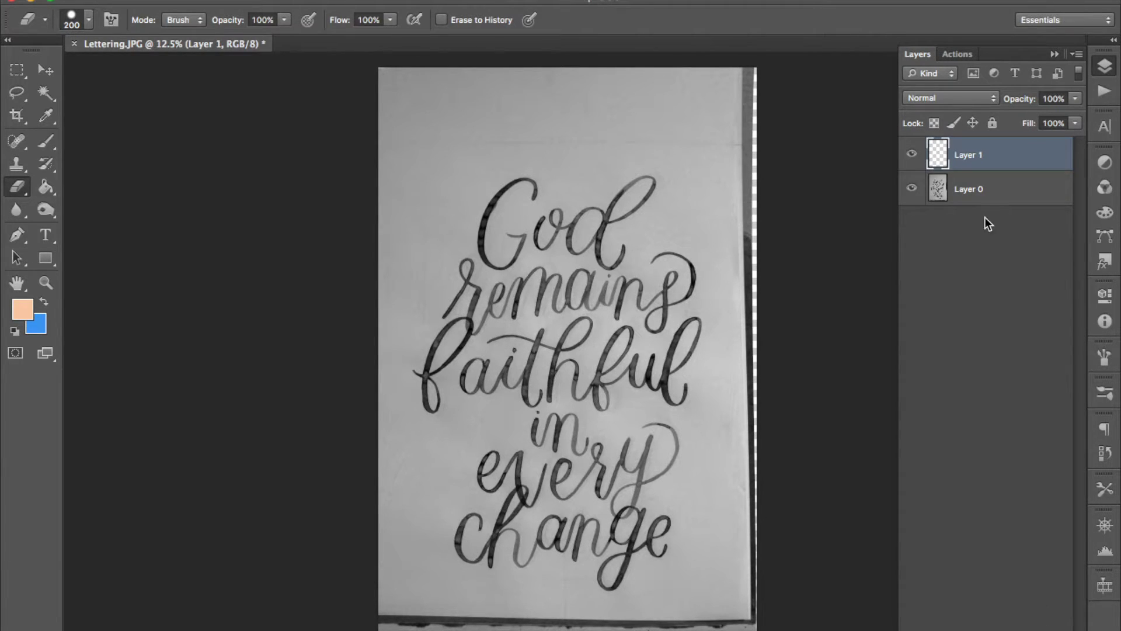
{"action": "left_click_drag", "start_coordinate": [982, 153], "coordinate": [984, 207]}
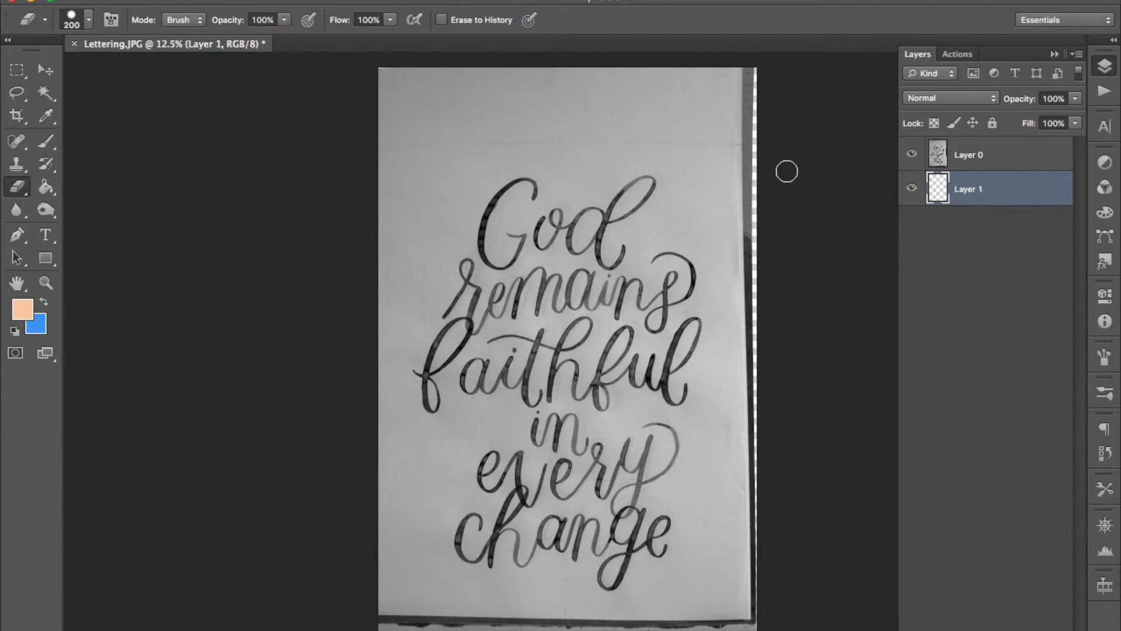
Step: Erase the background along the right, top and left edges of Layer 0 with a large eraser
{"action": "key", "text": "bracketright"}
{"action": "key", "text": "bracketright"}
{"action": "key", "text": "bracketright"}
{"action": "key", "text": "bracketright"}
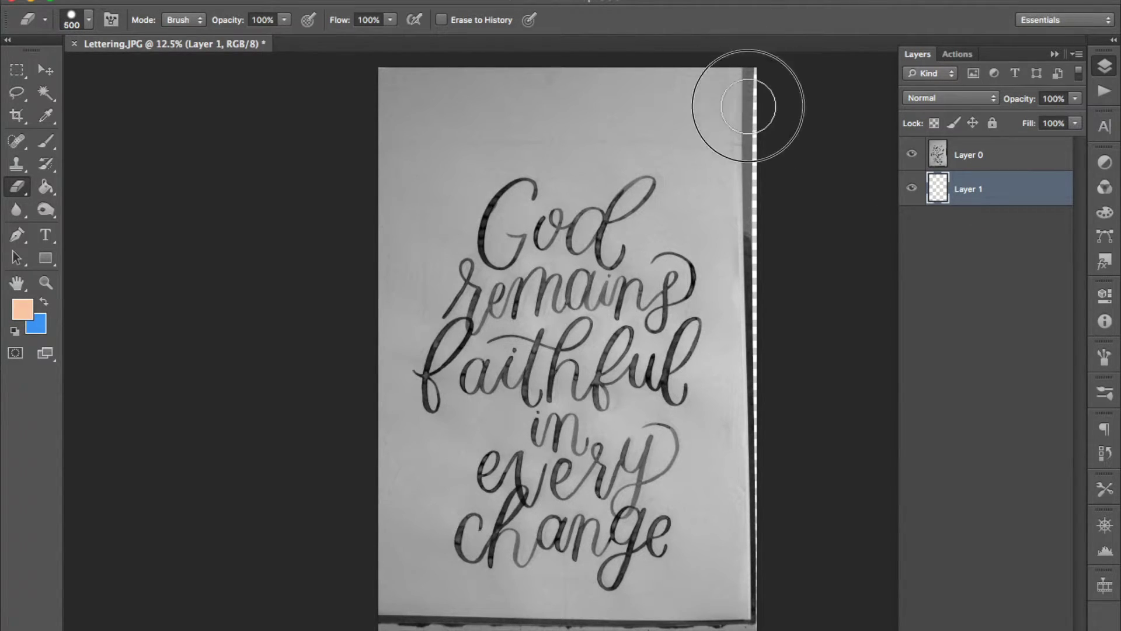
{"action": "left_click", "coordinate": [983, 149]}
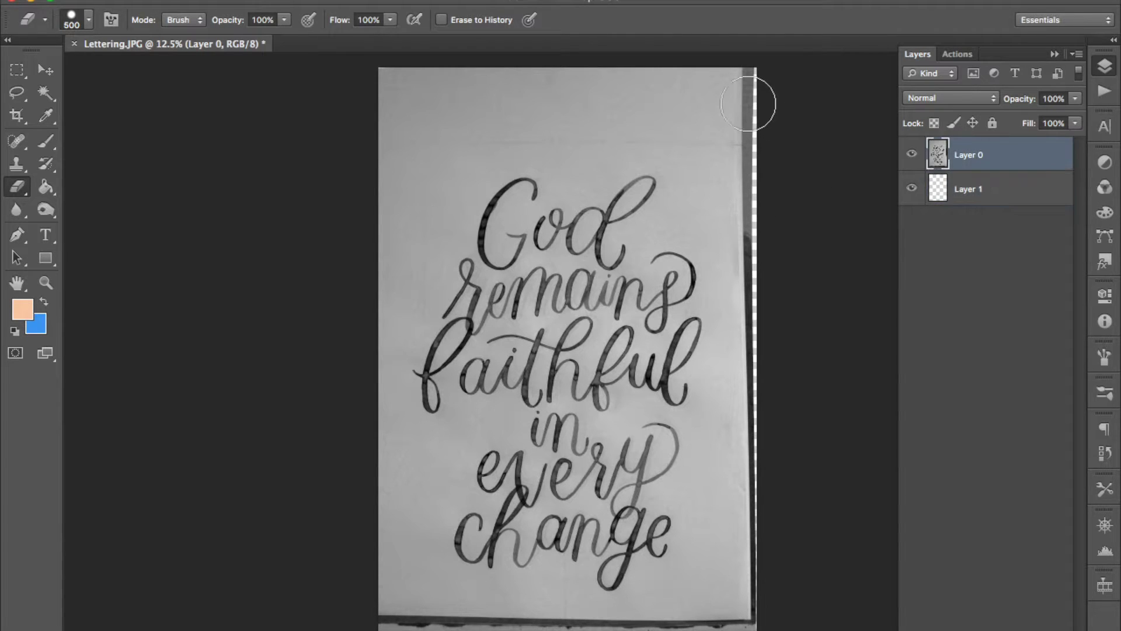
{"action": "mouse_move", "coordinate": [753, 82]}
{"action": "left_mouse_down"}
{"action": "mouse_move", "coordinate": [742, 627]}
{"action": "mouse_move", "coordinate": [393, 630]}
{"action": "mouse_move", "coordinate": [347, 617]}
{"action": "mouse_move", "coordinate": [606, 624]}
{"action": "left_mouse_up"}
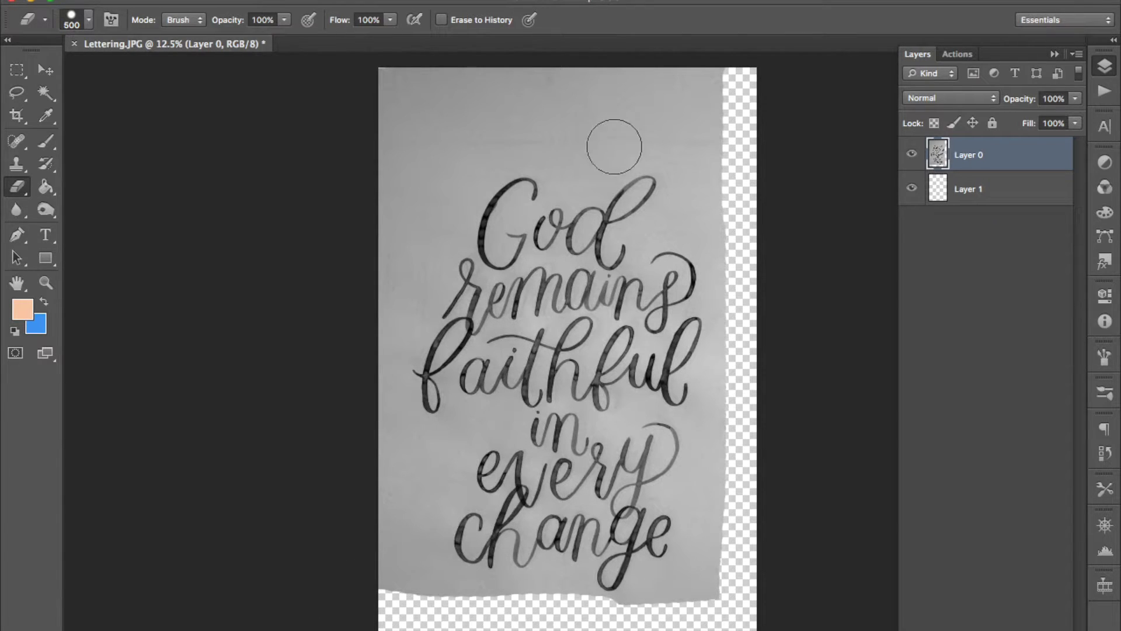
{"action": "mouse_move", "coordinate": [740, 128]}
{"action": "left_mouse_down"}
{"action": "mouse_move", "coordinate": [475, 128]}
{"action": "mouse_move", "coordinate": [425, 153]}
{"action": "mouse_move", "coordinate": [407, 268]}
{"action": "mouse_move", "coordinate": [369, 338]}
{"action": "mouse_move", "coordinate": [363, 457]}
{"action": "mouse_move", "coordinate": [407, 463]}
{"action": "mouse_move", "coordinate": [395, 564]}
{"action": "mouse_move", "coordinate": [375, 593]}
{"action": "left_mouse_up"}
{"action": "mouse_move", "coordinate": [380, 270]}
{"action": "left_mouse_down"}
{"action": "mouse_move", "coordinate": [403, 81]}
{"action": "mouse_move", "coordinate": [400, 93]}
{"action": "mouse_move", "coordinate": [618, 83]}
{"action": "mouse_move", "coordinate": [768, 99]}
{"action": "mouse_move", "coordinate": [717, 146]}
{"action": "mouse_move", "coordinate": [712, 184]}
{"action": "mouse_move", "coordinate": [737, 251]}
{"action": "left_mouse_up"}
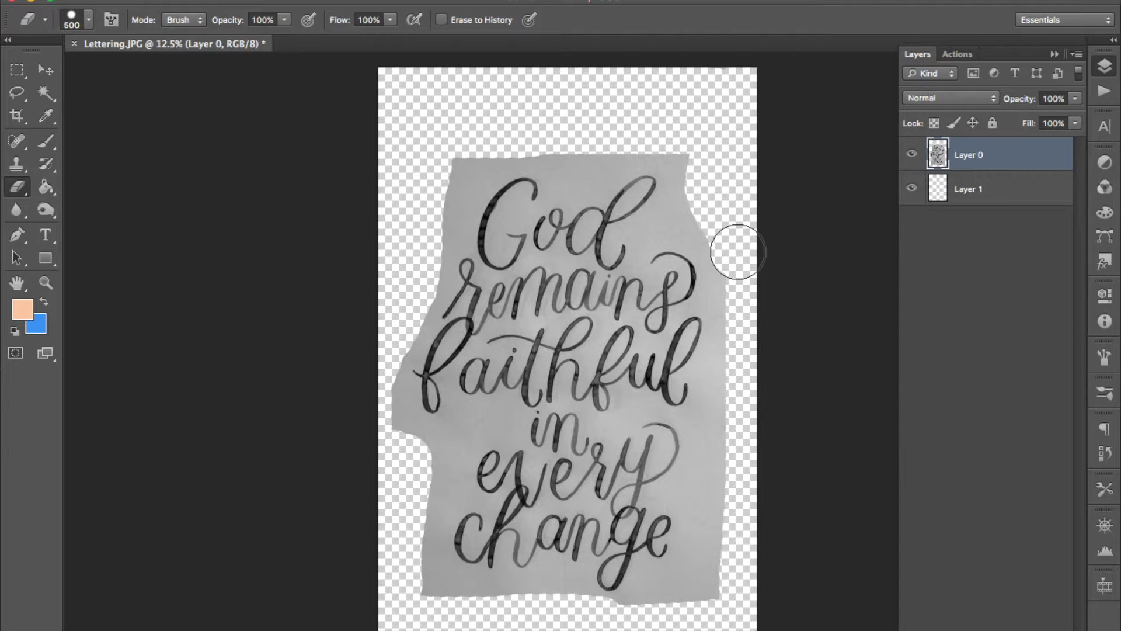
{"action": "key", "text": "bracketright"}
{"action": "key", "text": "bracketright"}
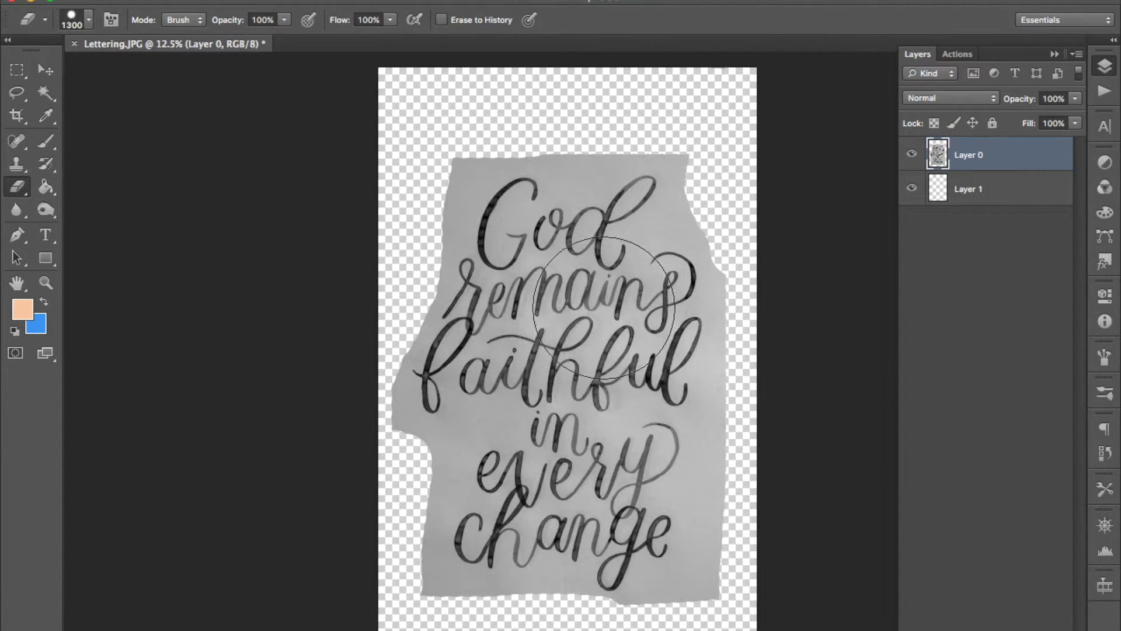
{"action": "key", "text": "bracketleft"}
{"action": "key", "text": "bracketleft"}
{"action": "key", "text": "bracketleft"}
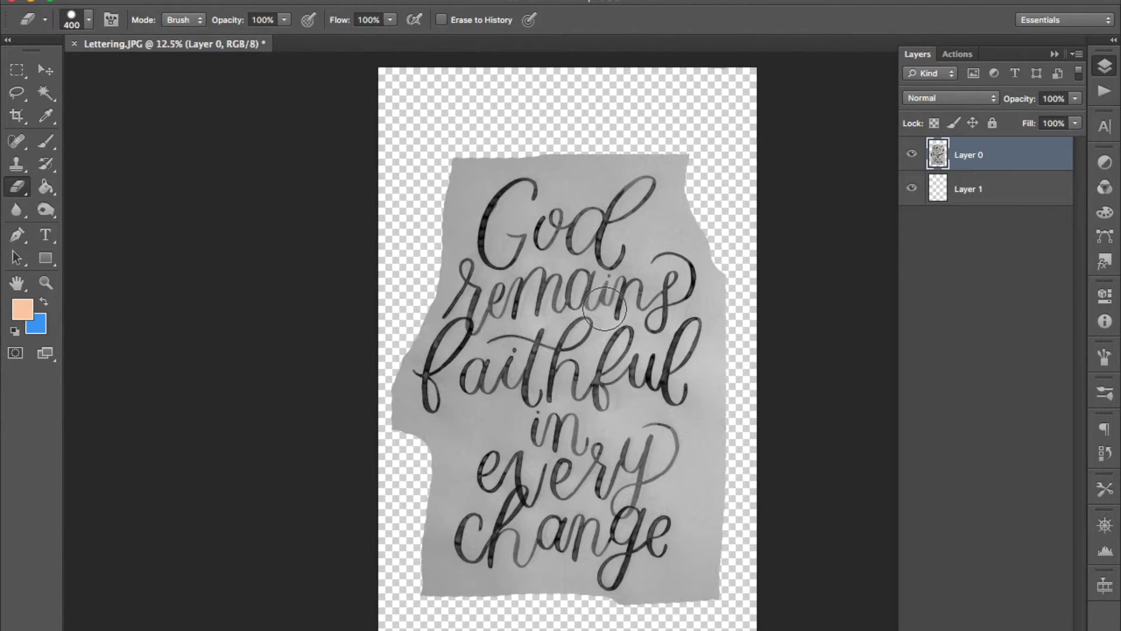
Step: Zoom in on the G, erase the patch inside it at eraser size 80, then fit the image to the window
{"action": "key", "text": "z"}
{"action": "scroll", "coordinate": [625, 388], "scroll_direction": "up", "scroll_amount": 3}
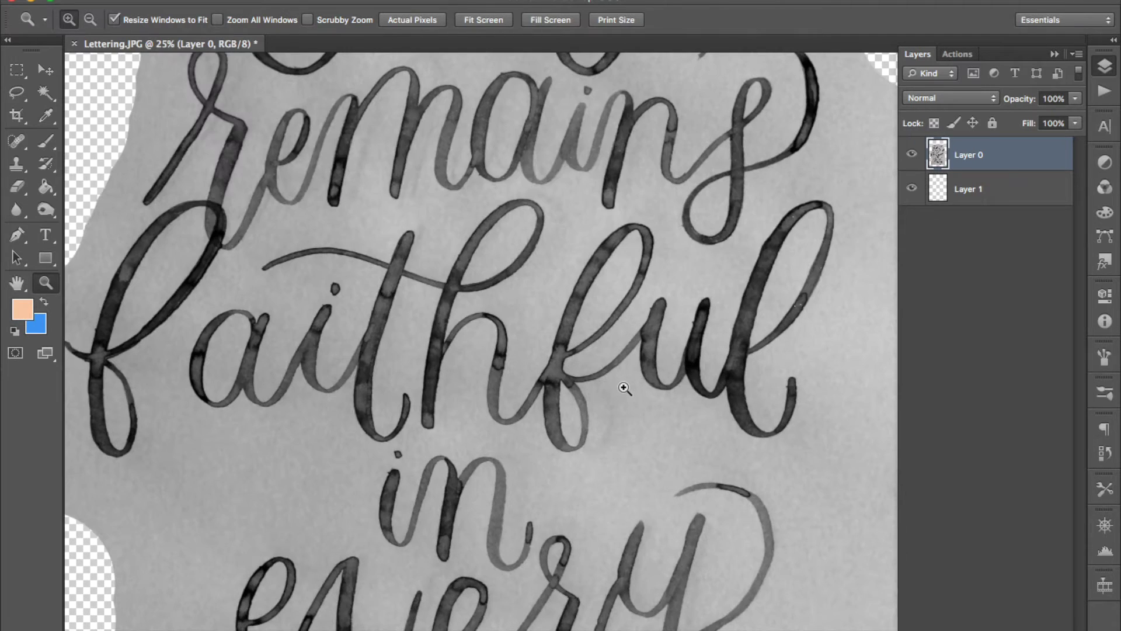
{"action": "scroll", "coordinate": [625, 388], "scroll_direction": "up", "scroll_amount": 10}
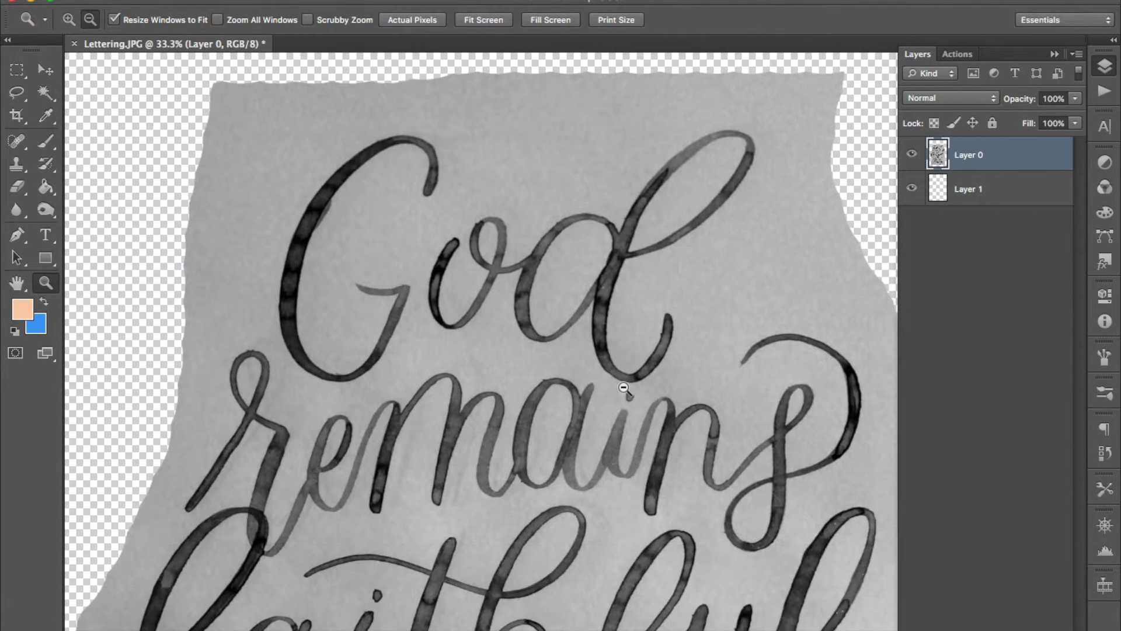
{"action": "scroll", "coordinate": [479, 240], "scroll_direction": "up", "scroll_amount": 5}
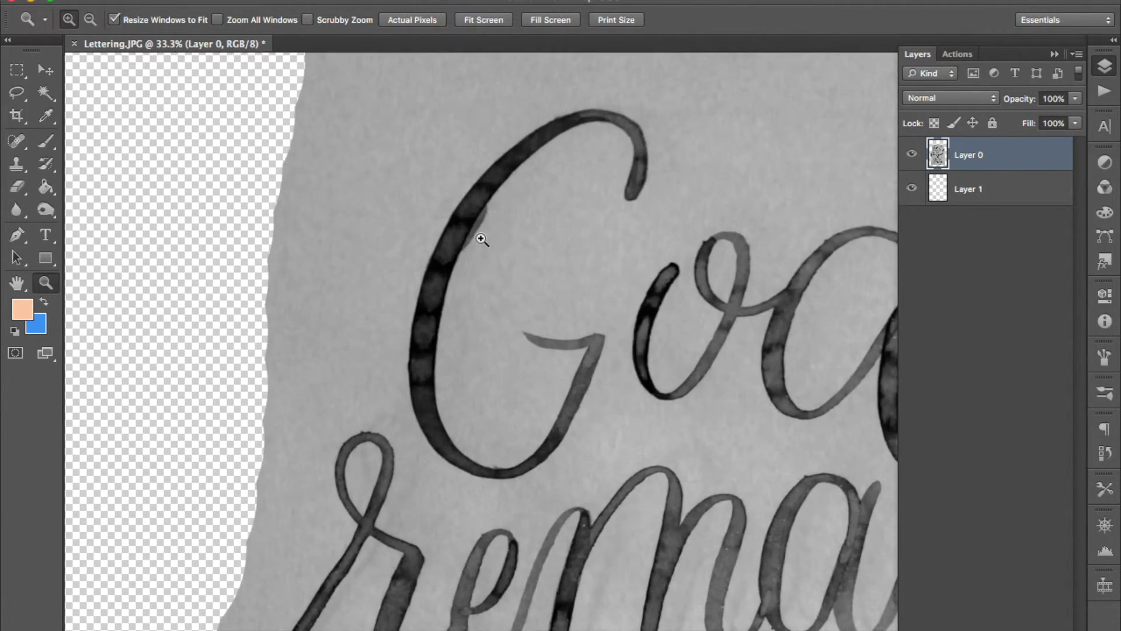
{"action": "key", "text": "e"}
{"action": "key", "text": "bracketleft"}
{"action": "key", "text": "bracketleft"}
{"action": "key", "text": "bracketleft"}
{"action": "key", "text": "bracketleft"}
{"action": "key", "text": "bracketleft"}
{"action": "key", "text": "bracketleft"}
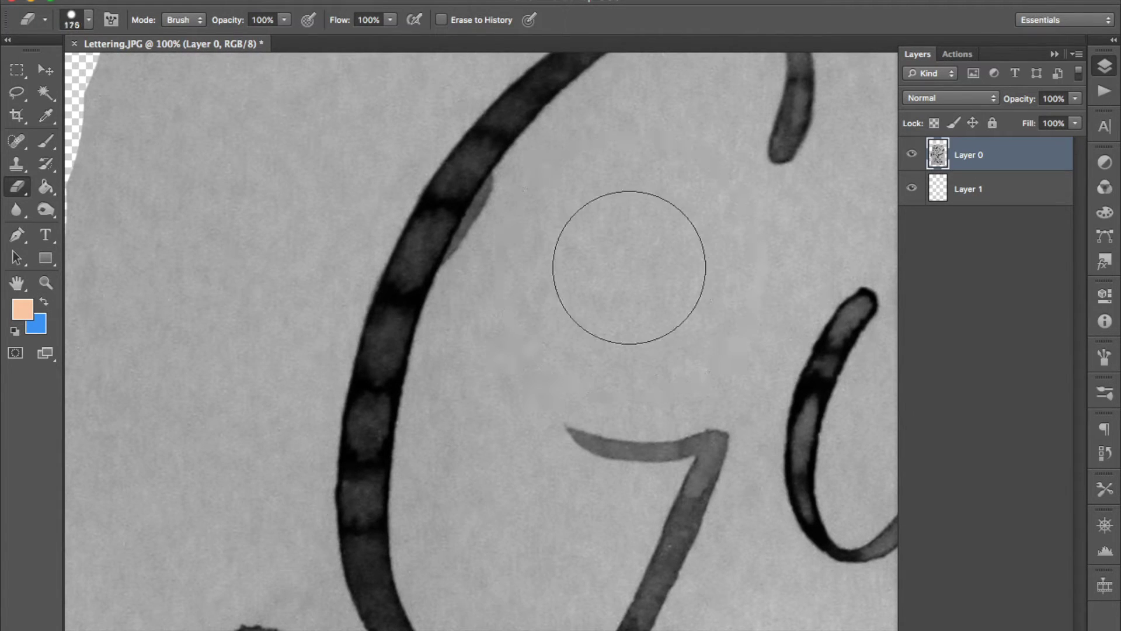
{"action": "key", "text": "bracketleft"}
{"action": "key", "text": "bracketleft"}
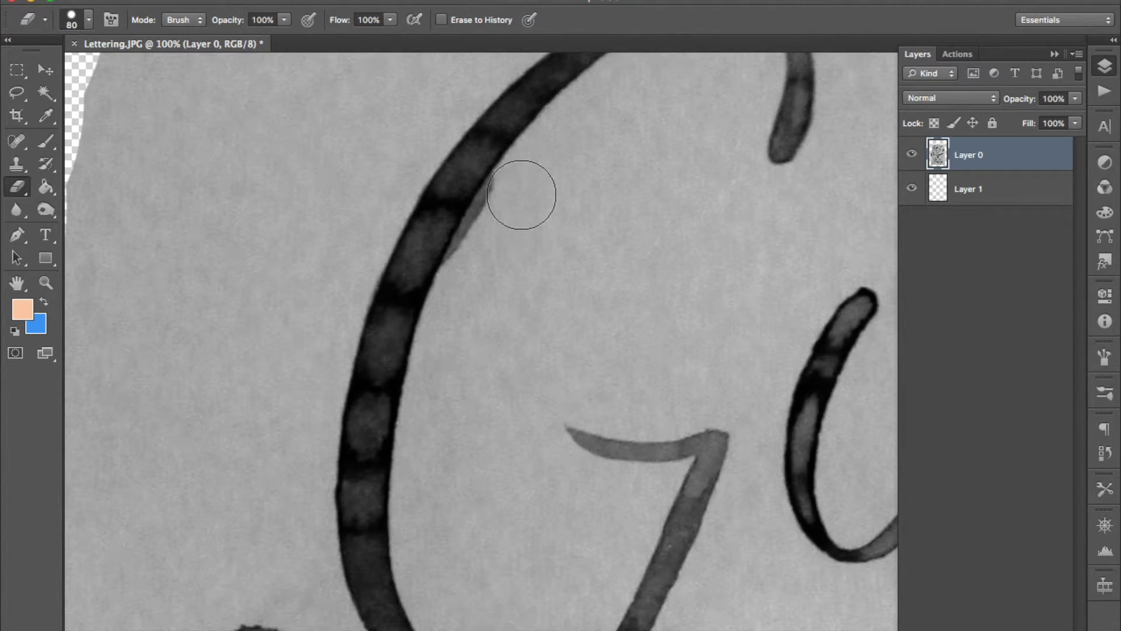
{"action": "left_click_drag", "start_coordinate": [519, 194], "coordinate": [468, 275]}
{"action": "key", "text": "z"}
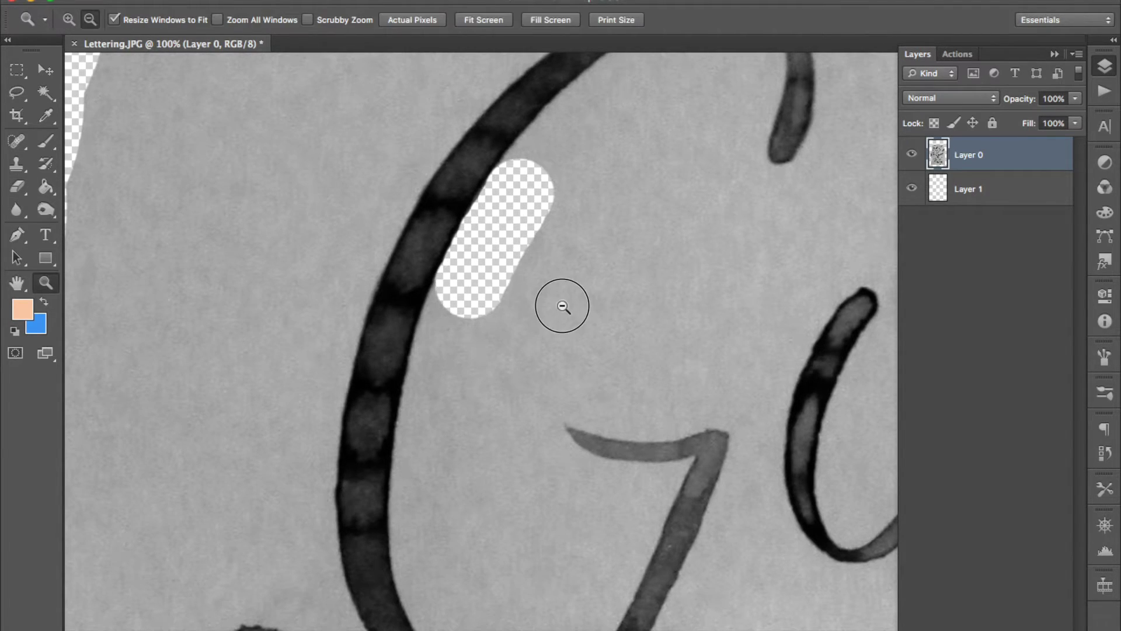
{"action": "left_click", "coordinate": [563, 306], "text": "alt"}
{"action": "left_click", "coordinate": [563, 306], "text": "alt"}
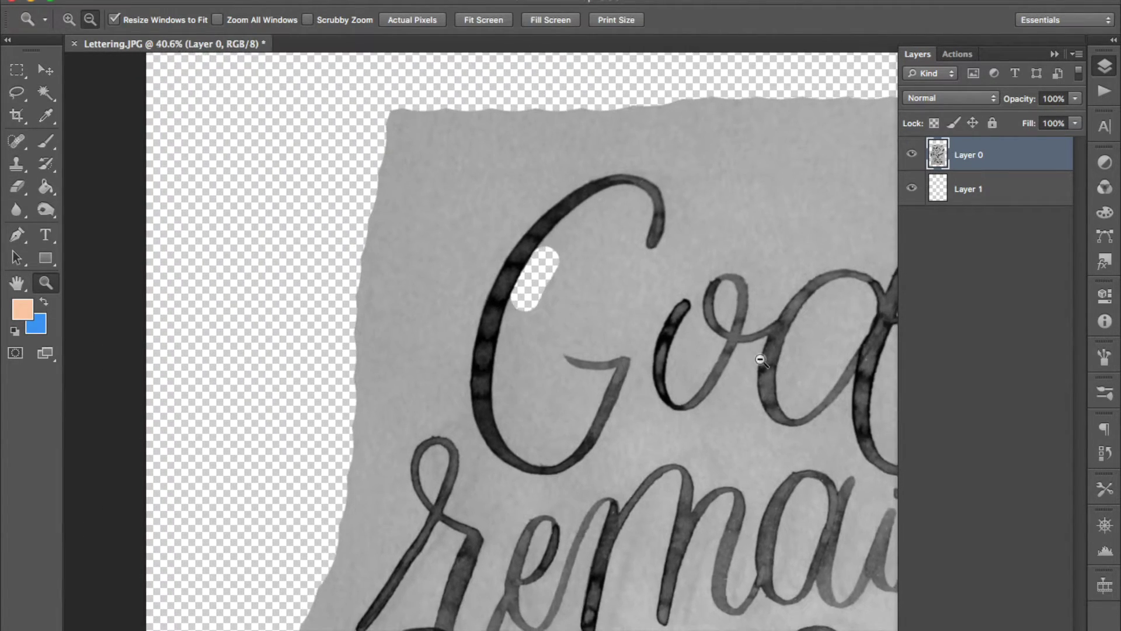
{"action": "key", "text": "ctrl+0"}
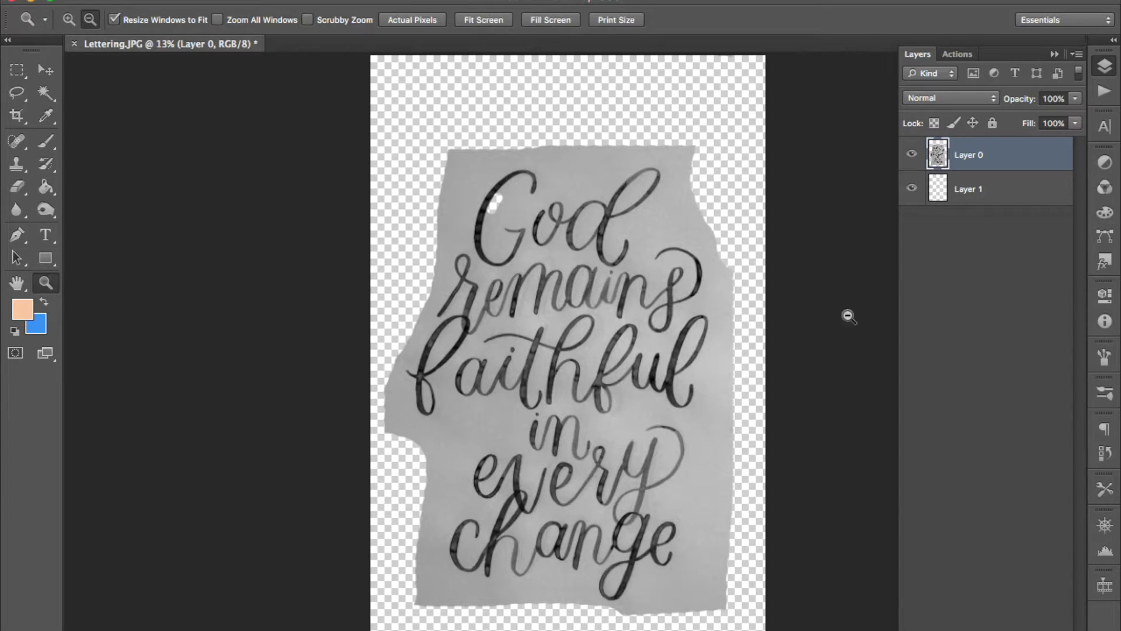
Step: Fill Layer 1 with a blue foreground colour using the Paint Bucket, then reselect Layer 0
{"action": "left_click", "coordinate": [974, 195]}
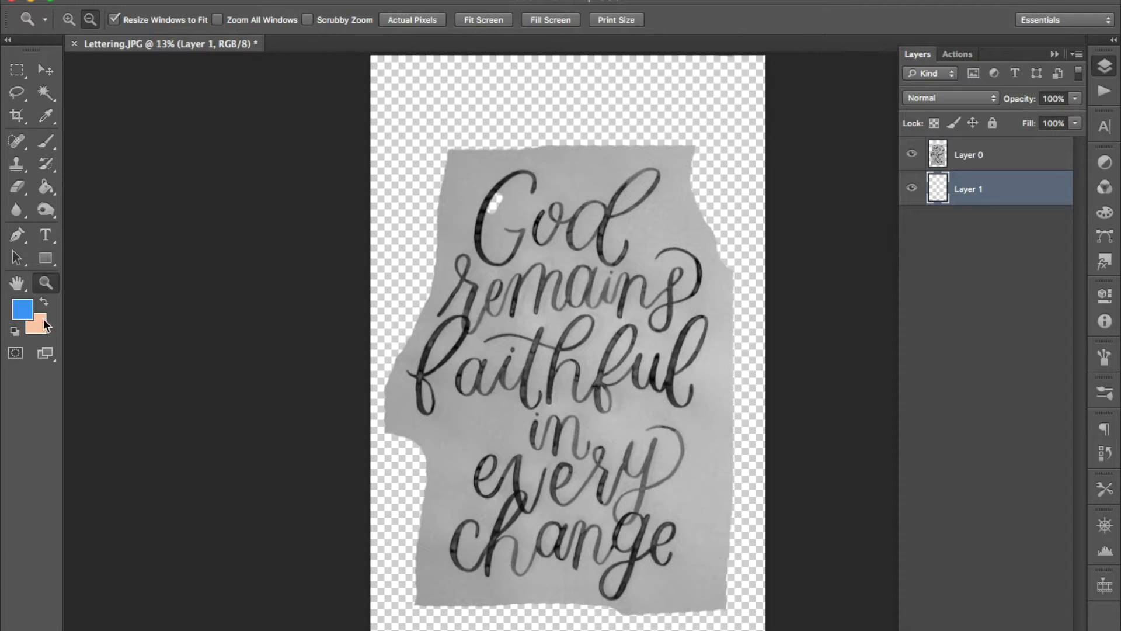
{"action": "left_click", "coordinate": [24, 309]}
{"action": "left_click", "coordinate": [1006, 231]}
{"action": "key", "text": "g"}
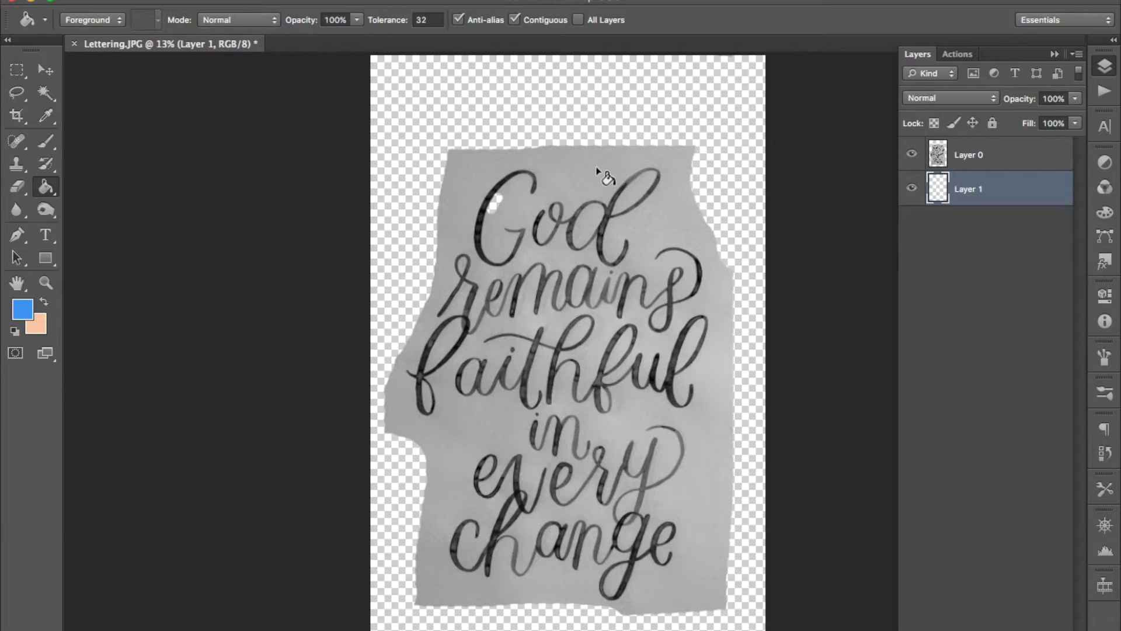
{"action": "left_click", "coordinate": [729, 167]}
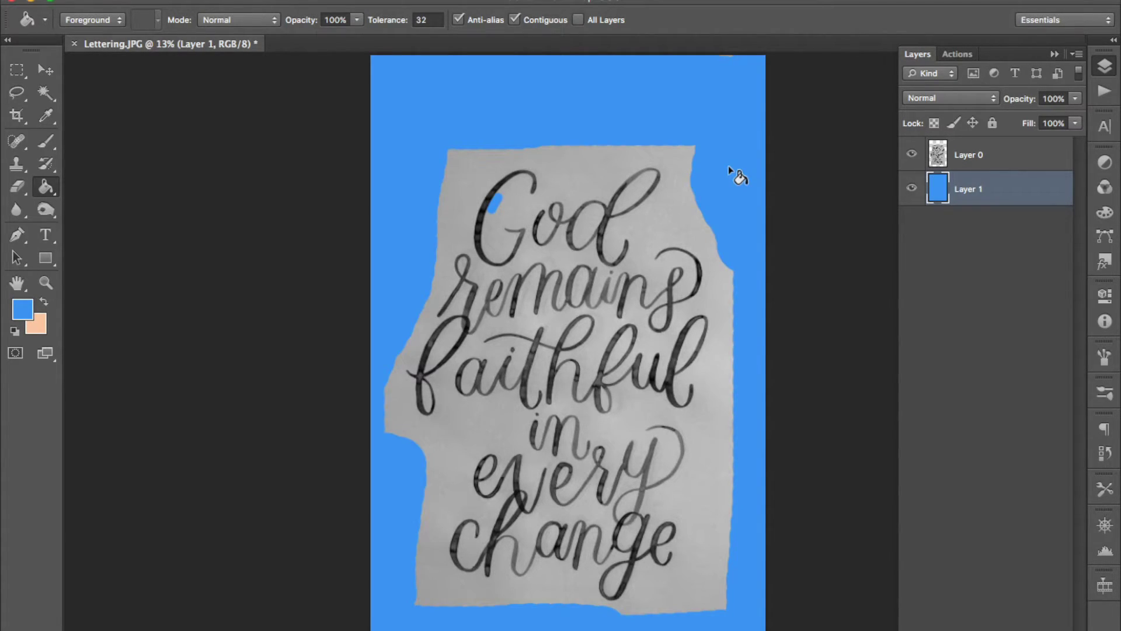
{"action": "left_click", "coordinate": [977, 167]}
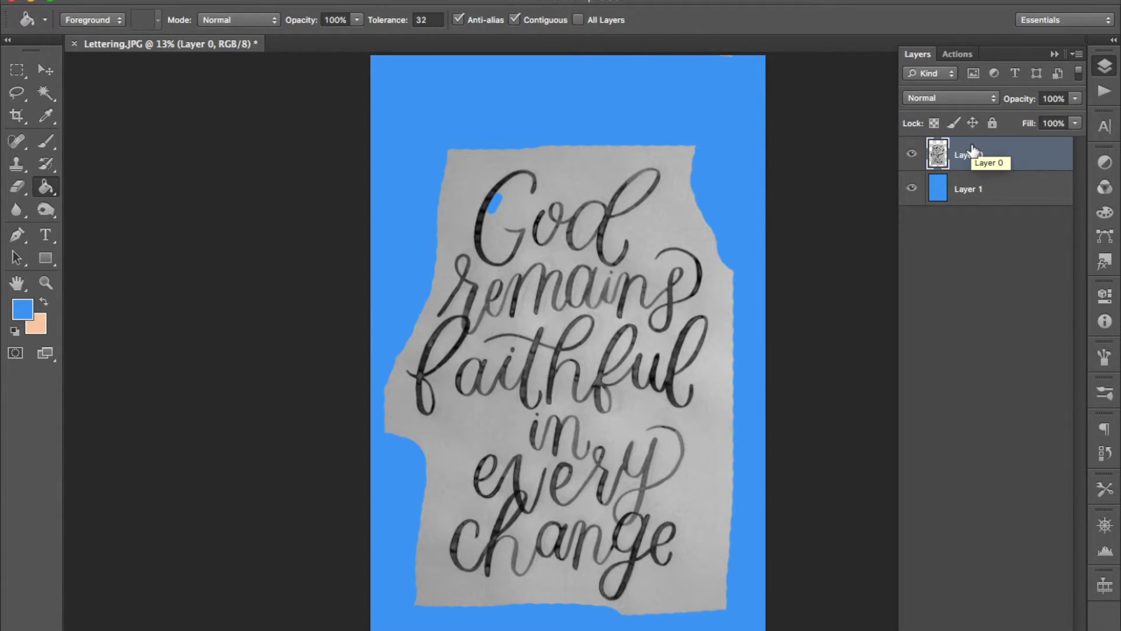
Step: Try a Color Range selection, deselect it, and look through the Edit menu without choosing anything
{"action": "key", "text": "ctrl+shift+alt+c"}
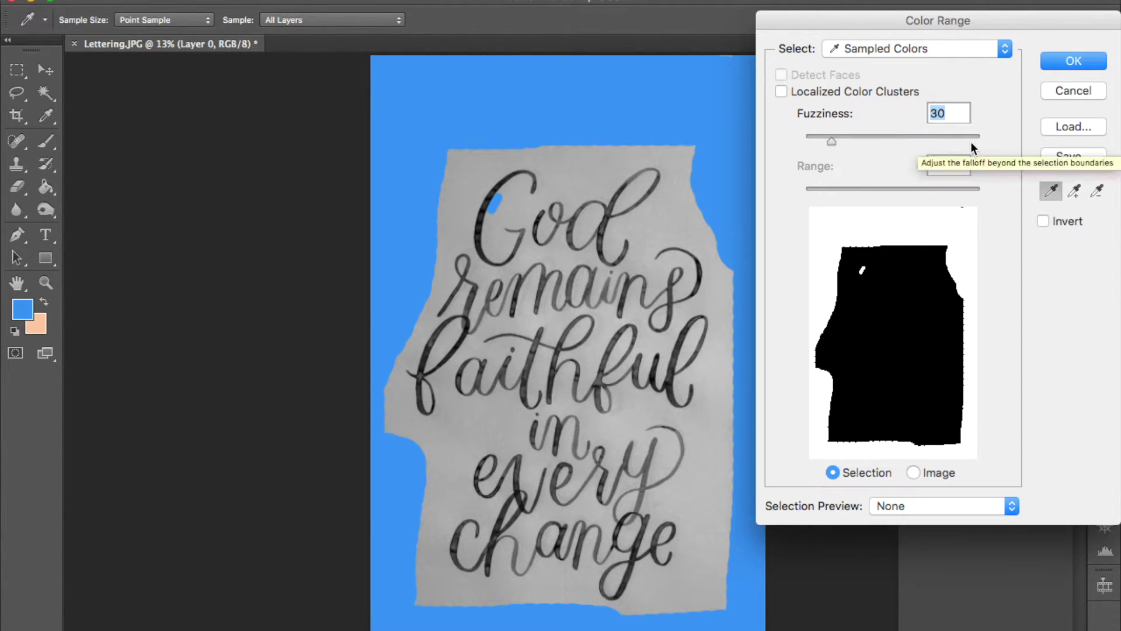
{"action": "left_click", "coordinate": [1077, 60]}
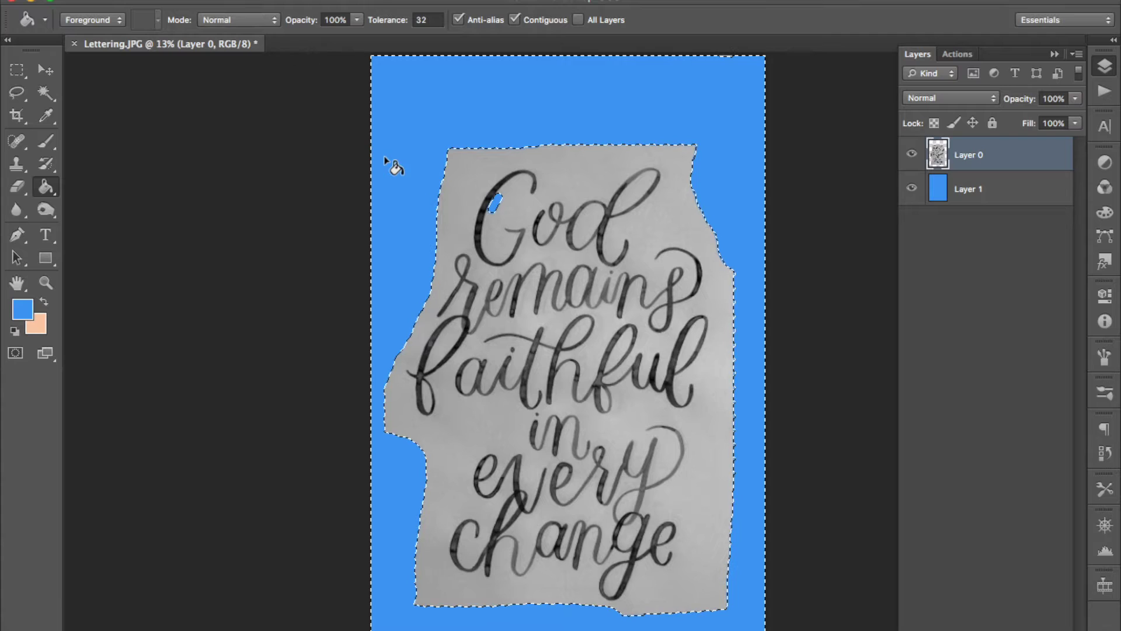
{"action": "key", "text": "super+d"}
{"action": "left_click", "coordinate": [170, 1]}
{"action": "scroll", "coordinate": [232, 587], "scroll_direction": "down", "scroll_amount": 2}
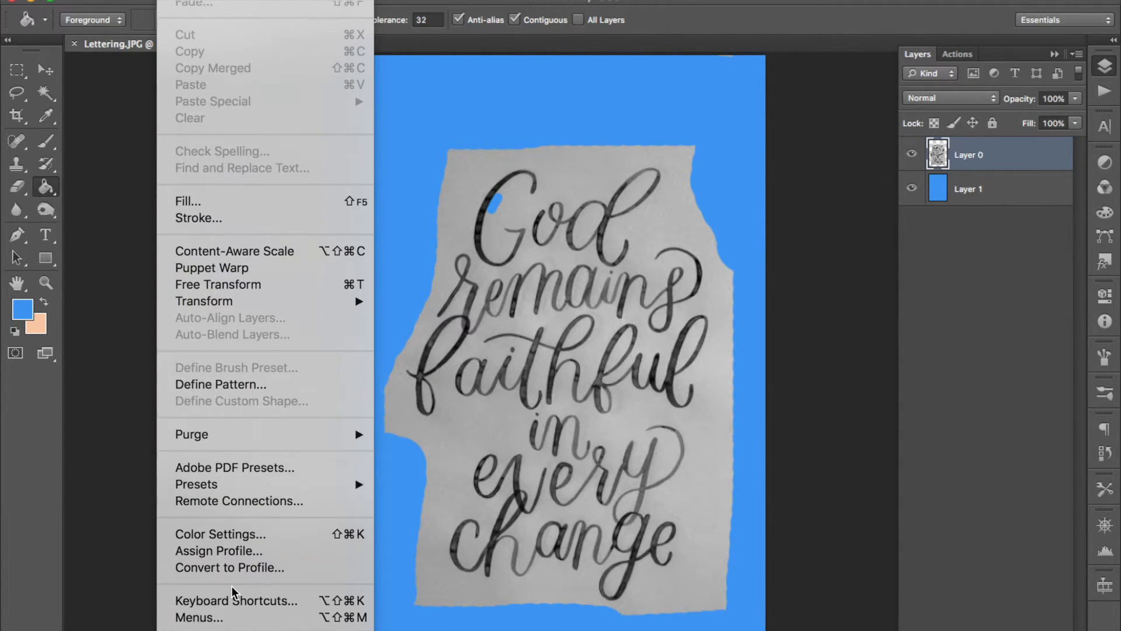
{"action": "left_click", "coordinate": [688, 256]}
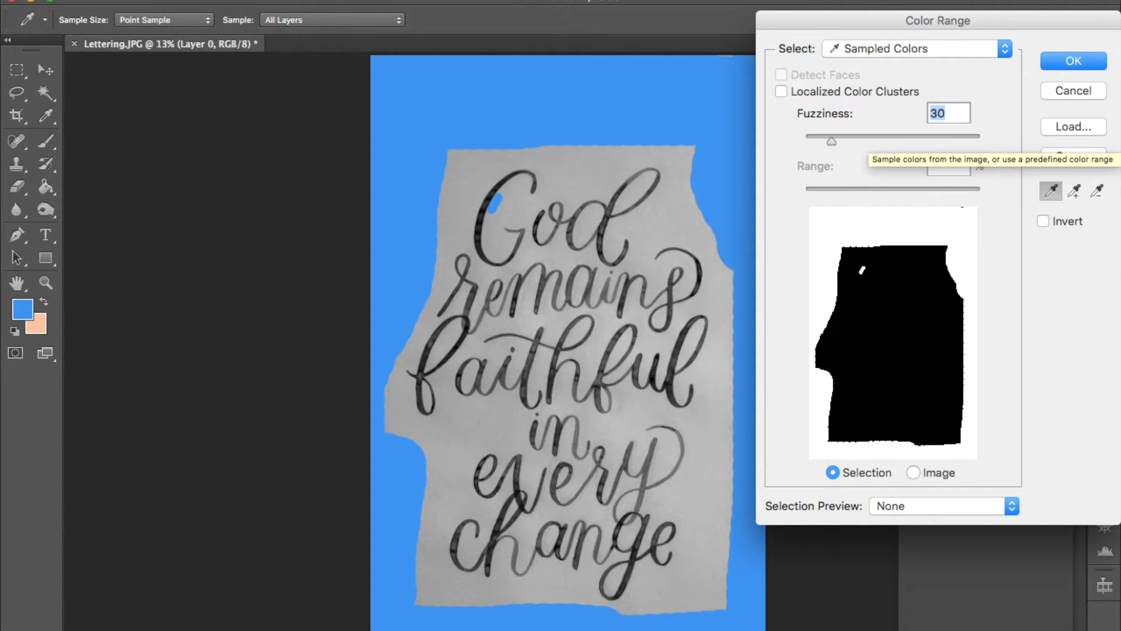
Step: Select the grey paper via Color Range at Fuzziness 120, delete it, and deselect
{"action": "type", "text": "120"}
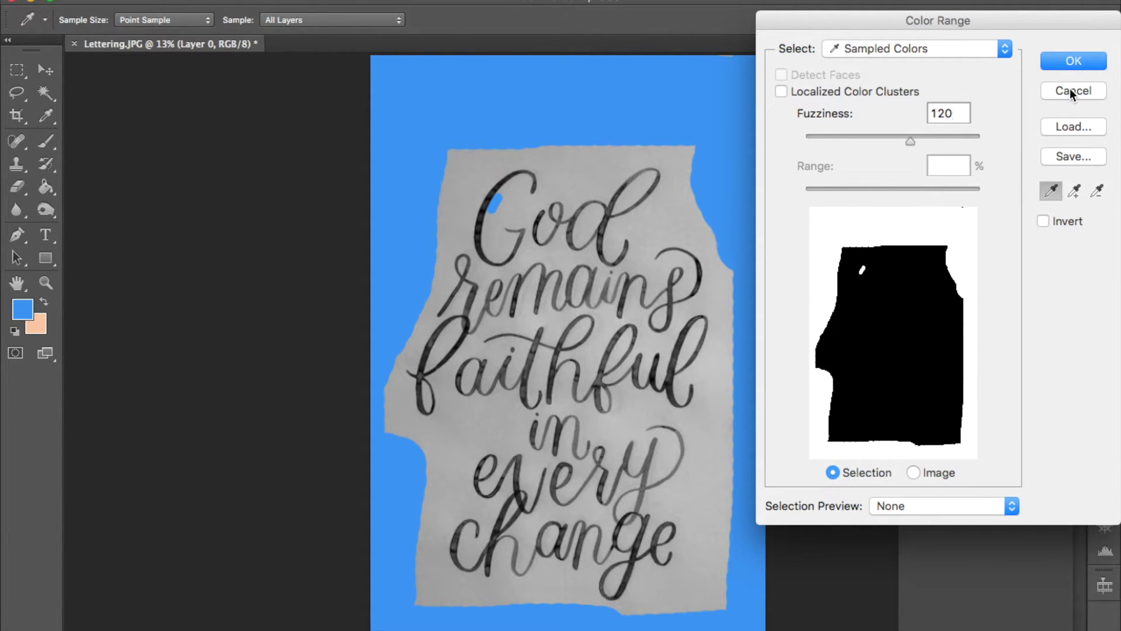
{"action": "left_click", "coordinate": [581, 175]}
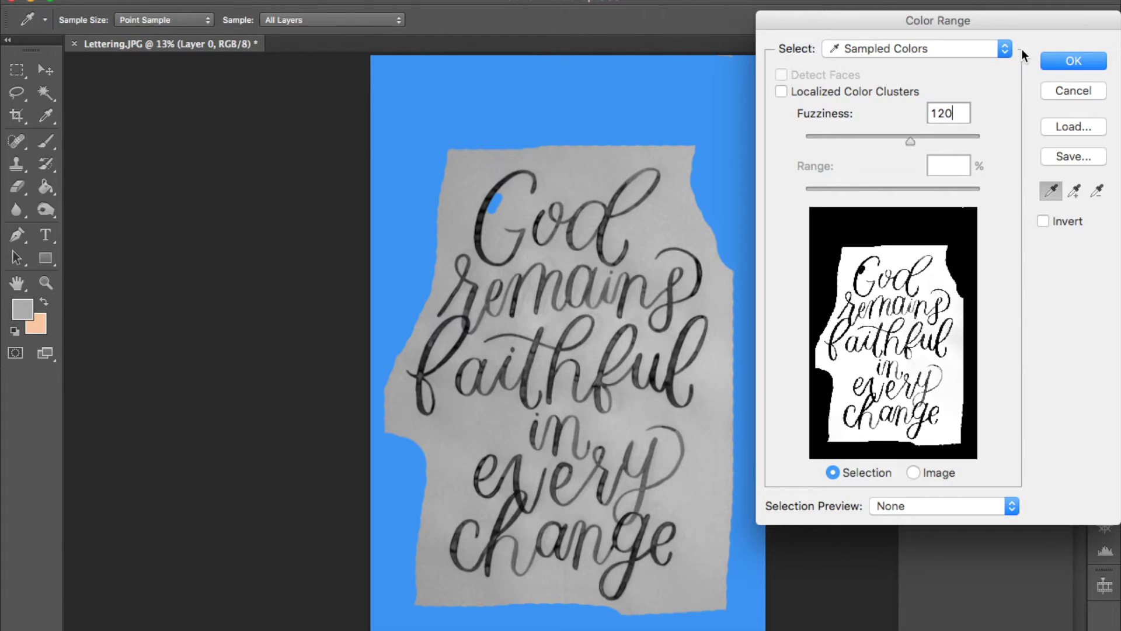
{"action": "key", "text": "Return"}
{"action": "key", "text": "Delete"}
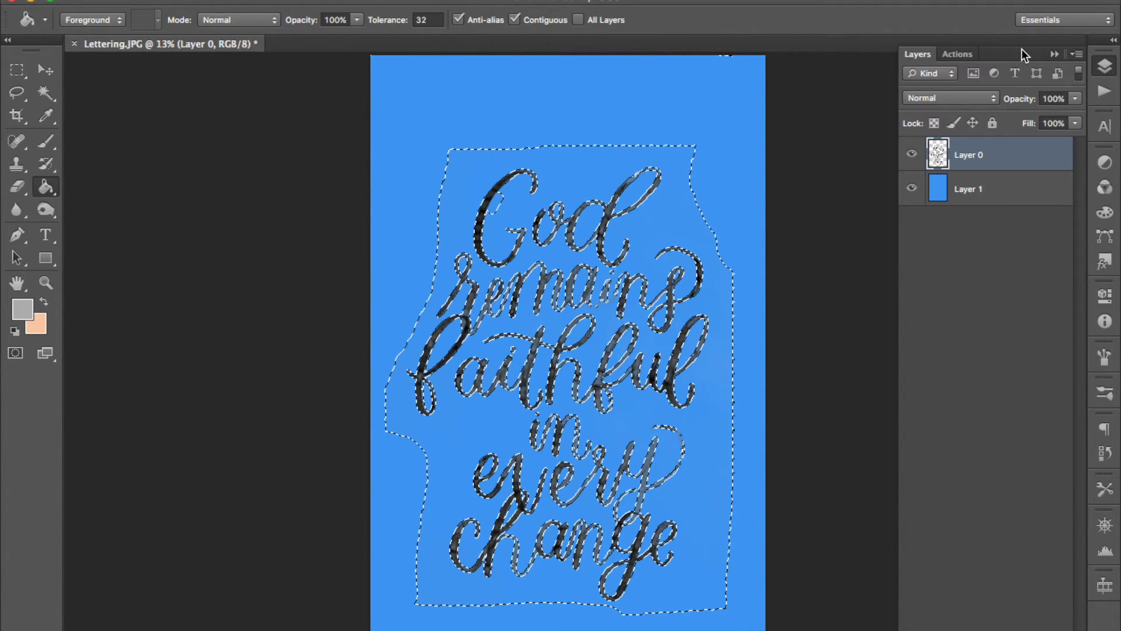
{"action": "key", "text": "super+d"}
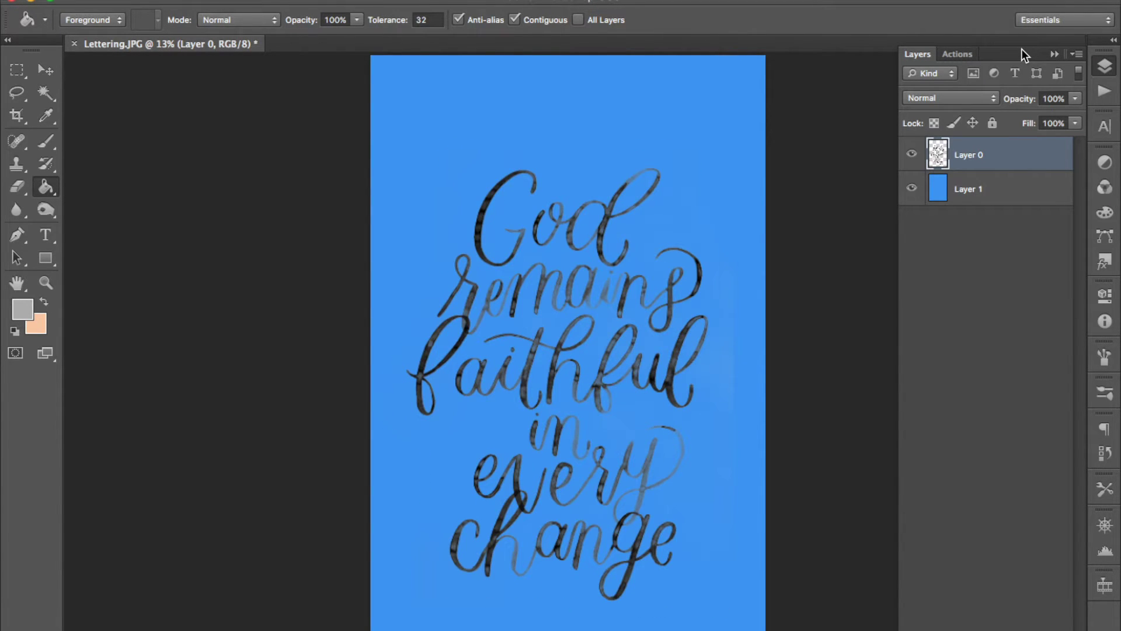
Step: Zoom in on the word every and undo the paper deletion
{"action": "key", "text": "z"}
{"action": "left_click", "coordinate": [670, 426]}
{"action": "left_click", "coordinate": [670, 427]}
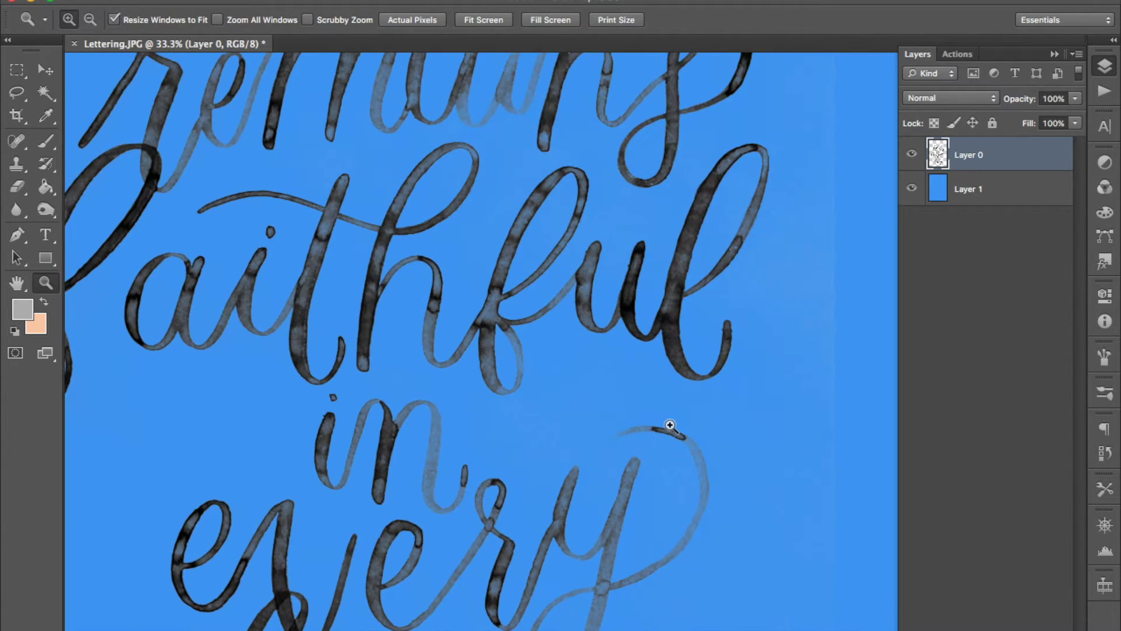
{"action": "left_click", "coordinate": [671, 428]}
{"action": "left_click", "coordinate": [671, 428]}
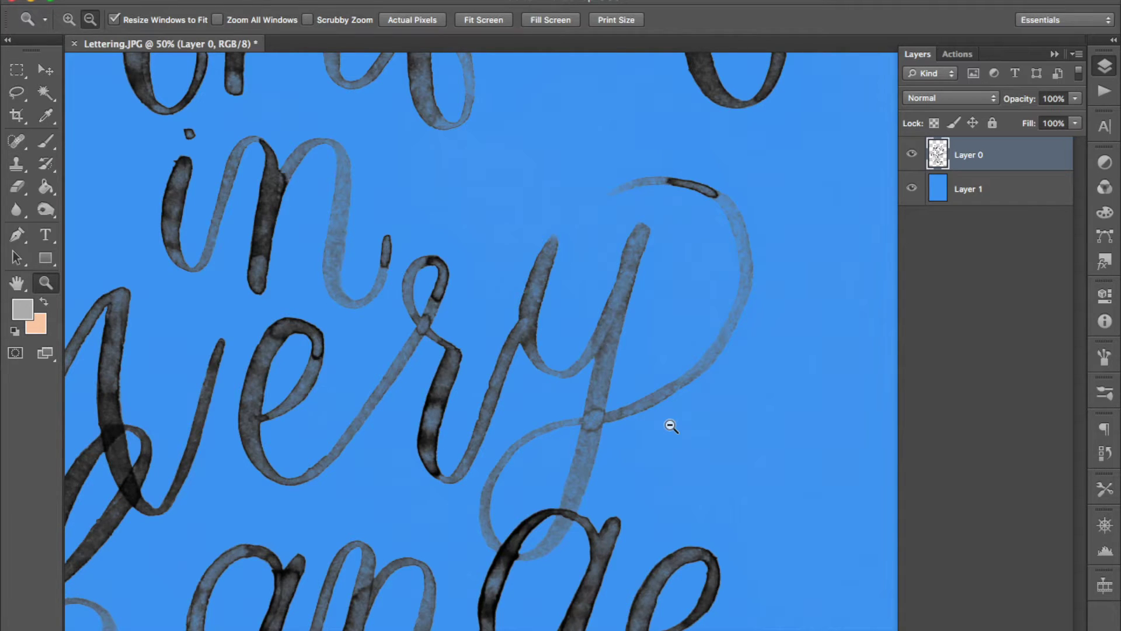
{"action": "key", "text": "ctrl+alt+z"}
{"action": "key", "text": "ctrl+alt+z"}
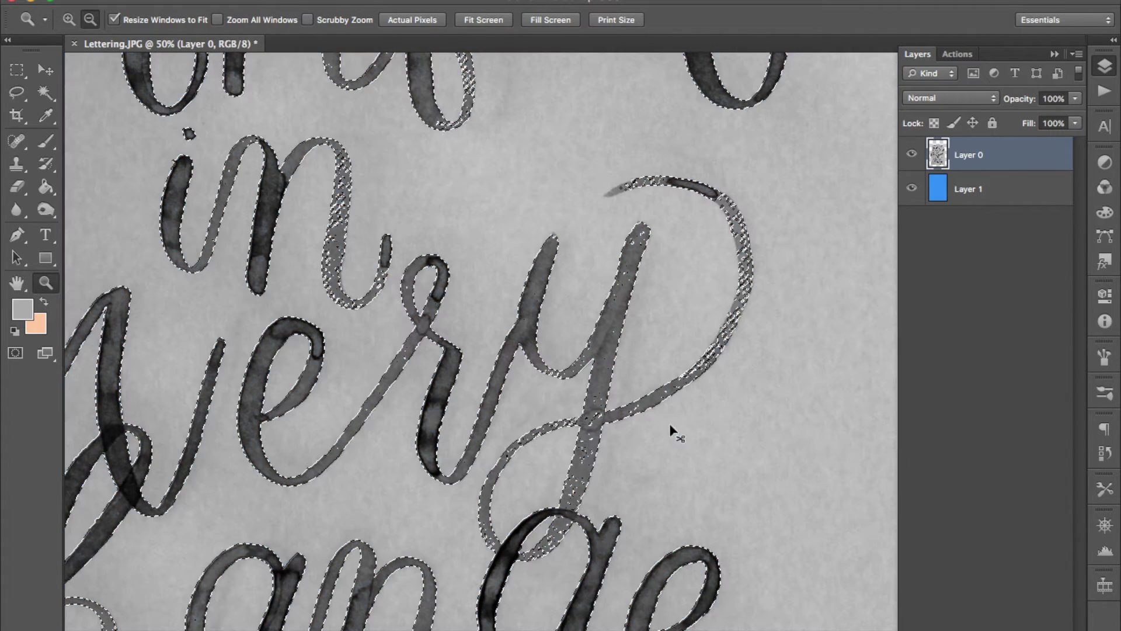
{"action": "key", "text": "ctrl+alt+z"}
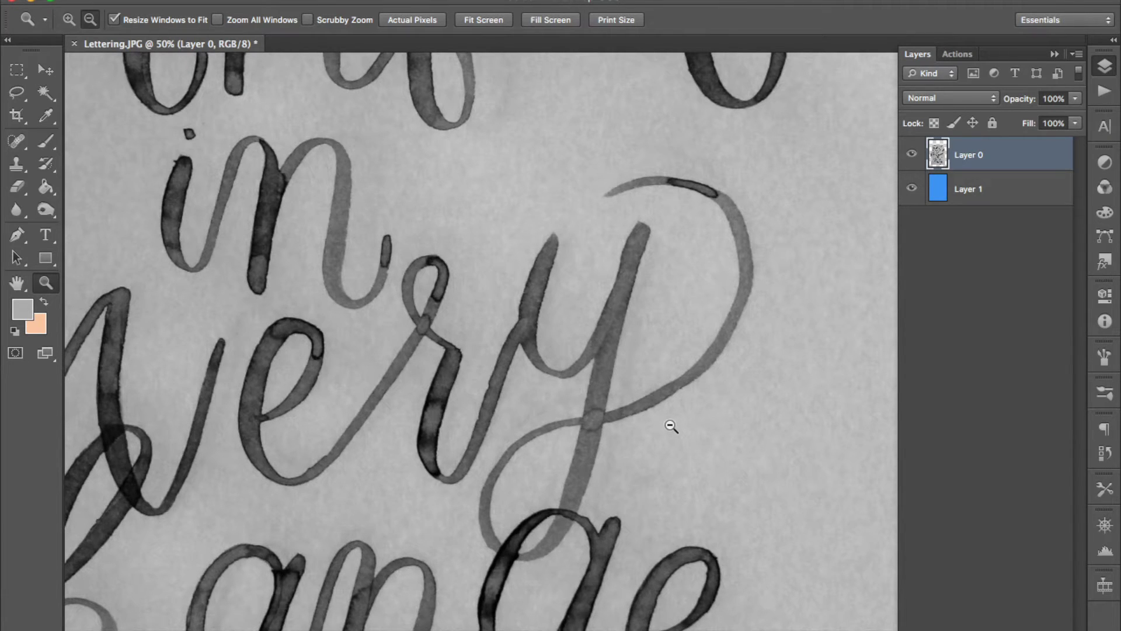
Step: Delete the paper again via Color Range at Fuzziness 80, then step back to restore it
{"action": "key", "text": "ctrl+alt+shift+c"}
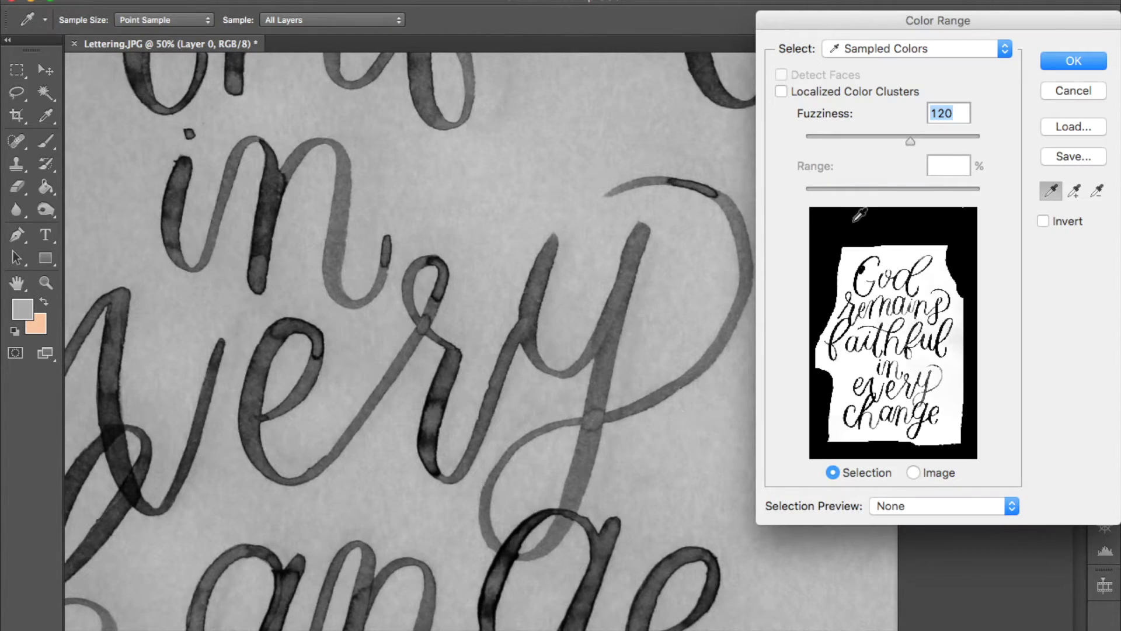
{"action": "type", "text": "80"}
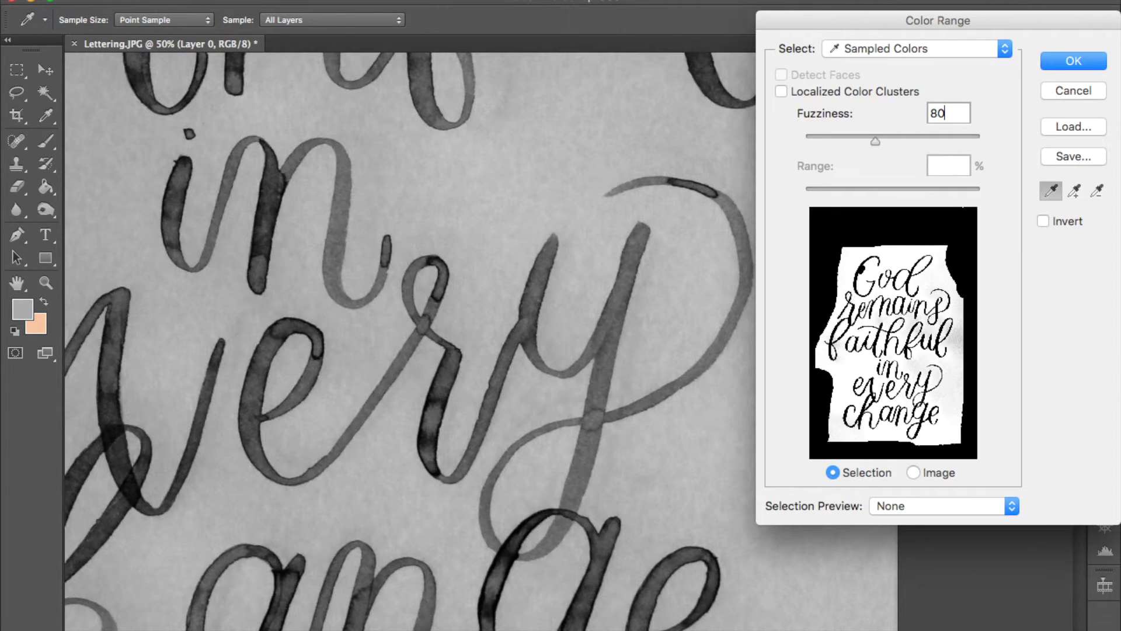
{"action": "key", "text": "Return"}
{"action": "key", "text": "Delete"}
{"action": "key", "text": "ctrl+d"}
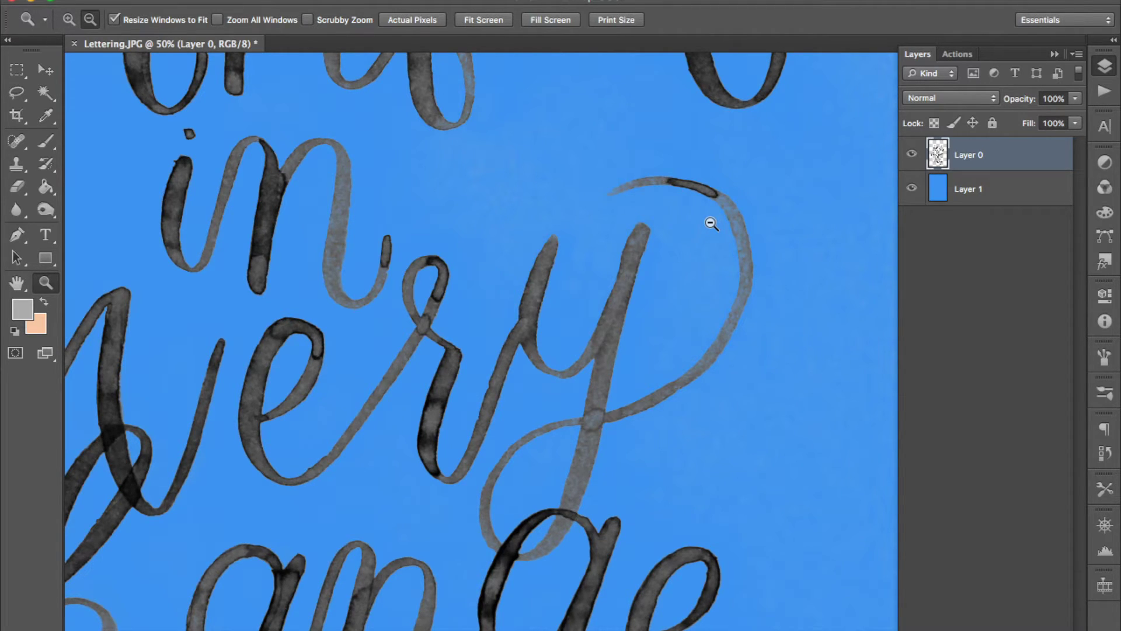
{"action": "key", "text": "ctrl+alt+z"}
{"action": "key", "text": "ctrl+alt+z"}
{"action": "key", "text": "ctrl+alt+z"}
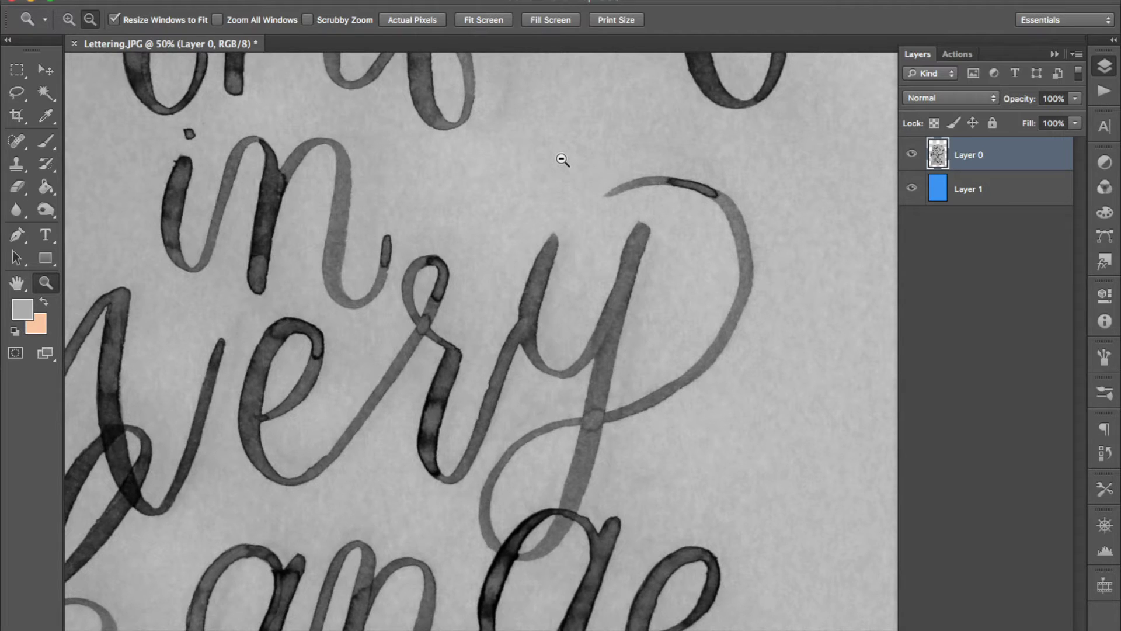
Step: Burn the faint y swash, y stem and n stroke darker with Range set to Shadows
{"action": "left_click", "coordinate": [42, 211]}
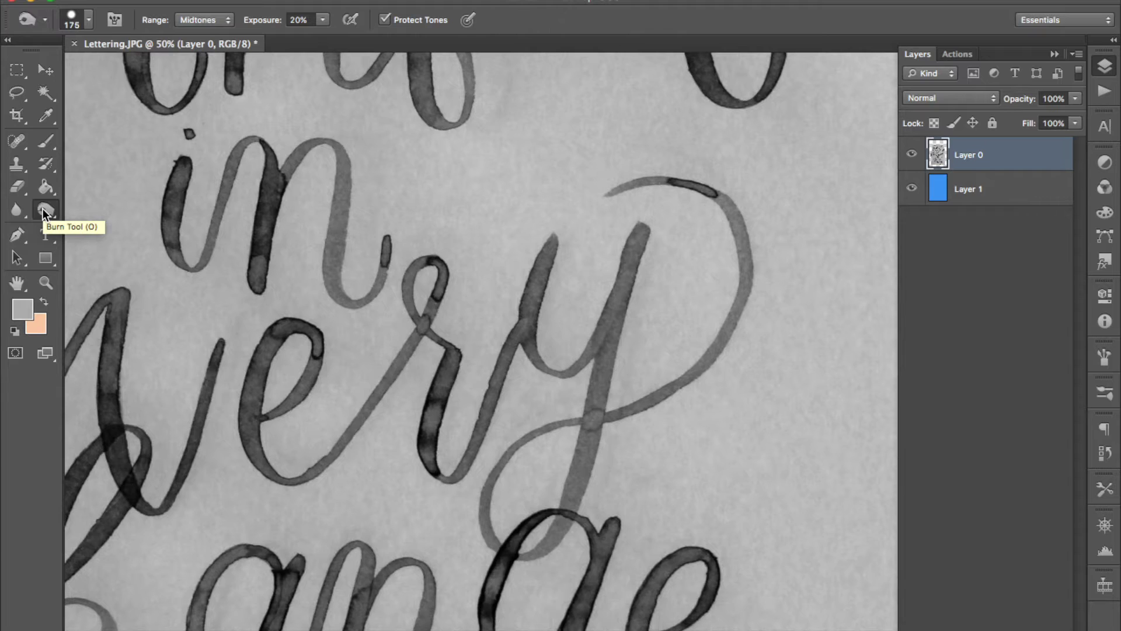
{"action": "left_click", "coordinate": [206, 21]}
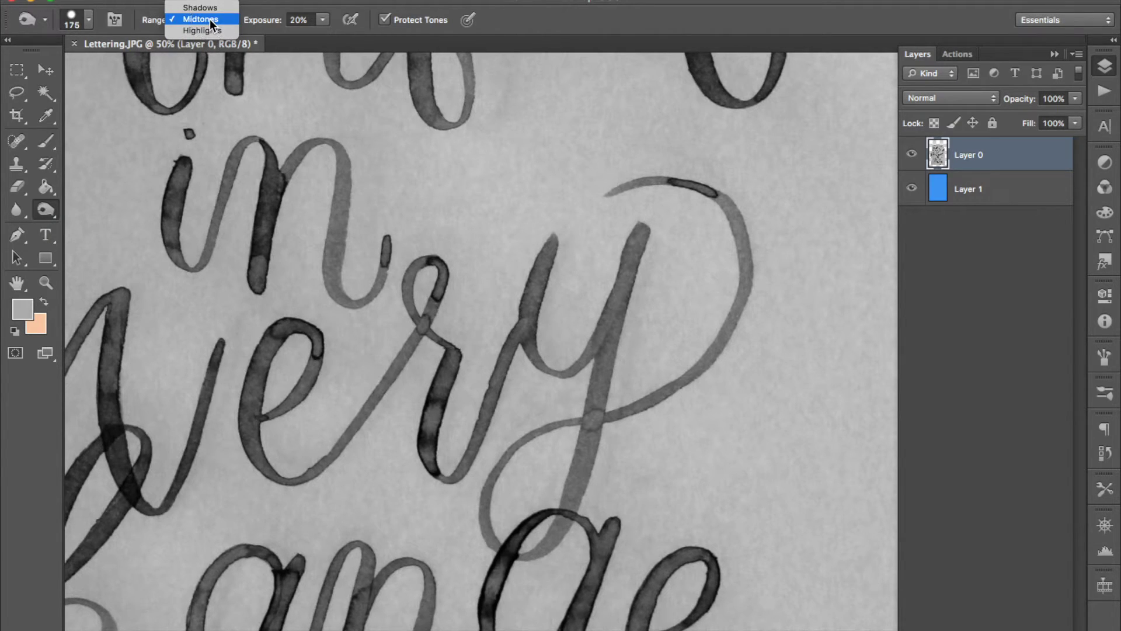
{"action": "left_click", "coordinate": [198, 8]}
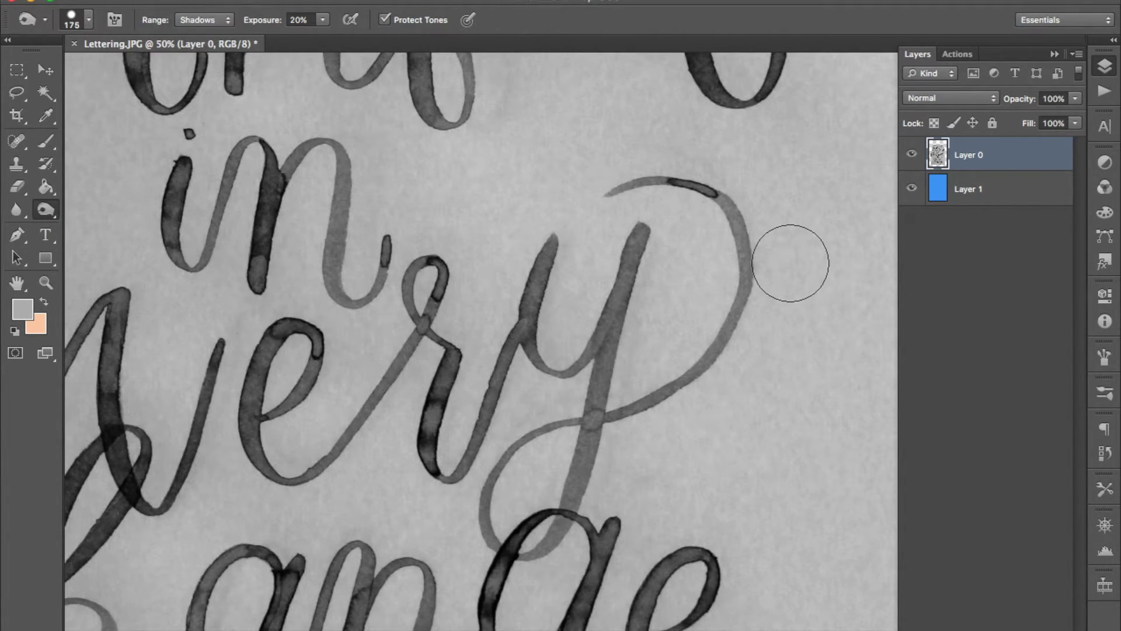
{"action": "mouse_move", "coordinate": [671, 196]}
{"action": "left_mouse_down"}
{"action": "mouse_move", "coordinate": [751, 250]}
{"action": "mouse_move", "coordinate": [734, 326]}
{"action": "mouse_move", "coordinate": [663, 399]}
{"action": "left_mouse_up"}
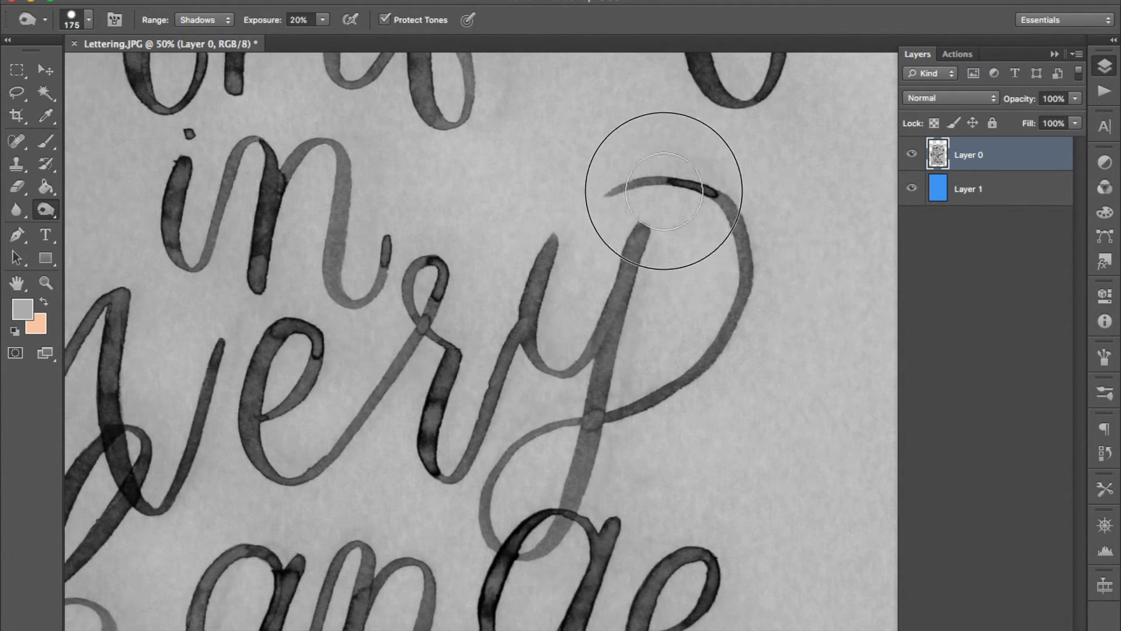
{"action": "mouse_move", "coordinate": [663, 188]}
{"action": "left_mouse_down"}
{"action": "mouse_move", "coordinate": [608, 325]}
{"action": "mouse_move", "coordinate": [570, 513]}
{"action": "mouse_move", "coordinate": [521, 444]}
{"action": "left_mouse_up"}
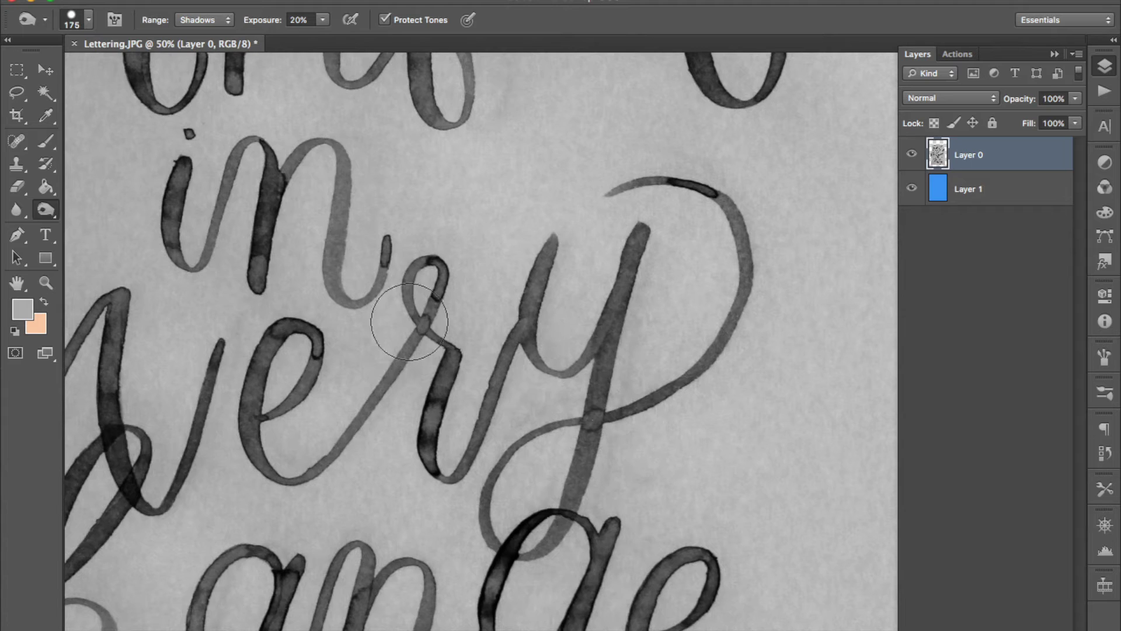
{"action": "mouse_move", "coordinate": [330, 153]}
{"action": "left_mouse_down"}
{"action": "mouse_move", "coordinate": [337, 213]}
{"action": "mouse_move", "coordinate": [381, 270]}
{"action": "left_mouse_up"}
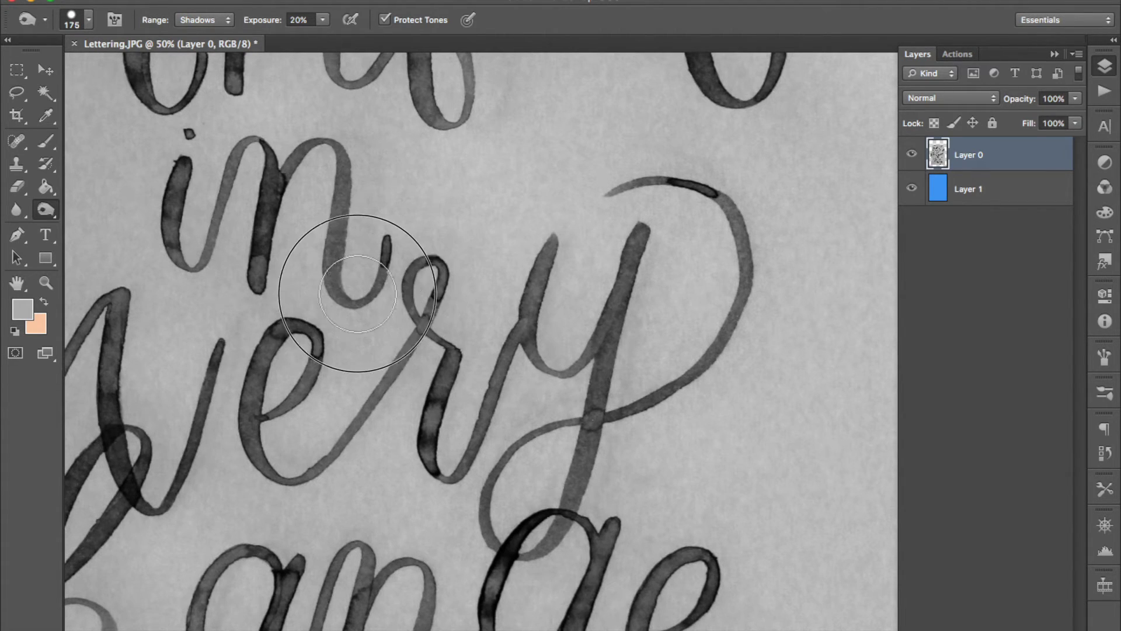
Step: Apply Levels with black input 8 and white input 200
{"action": "key", "text": "super+l"}
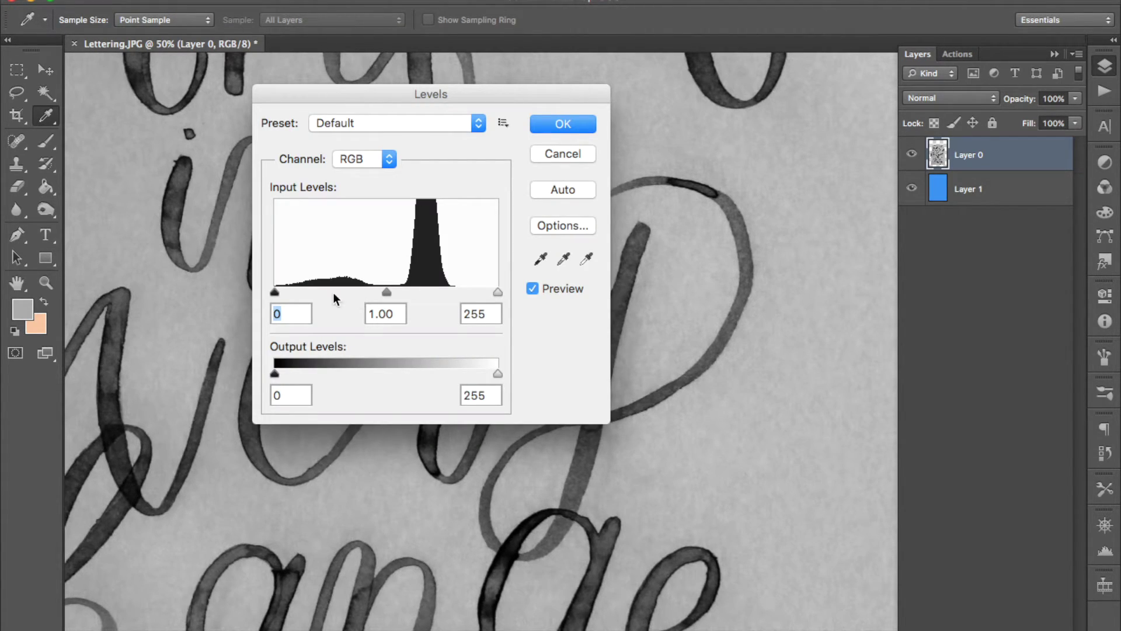
{"action": "left_click_drag", "start_coordinate": [275, 293], "coordinate": [282, 294]}
{"action": "left_click_drag", "start_coordinate": [497, 292], "coordinate": [444, 295]}
{"action": "left_click", "coordinate": [578, 128]}
Step: Zoom in to burn the i in remains darker, then reopen Color Range at Fuzziness 80
{"action": "key", "text": "o"}
{"action": "key", "text": "z"}
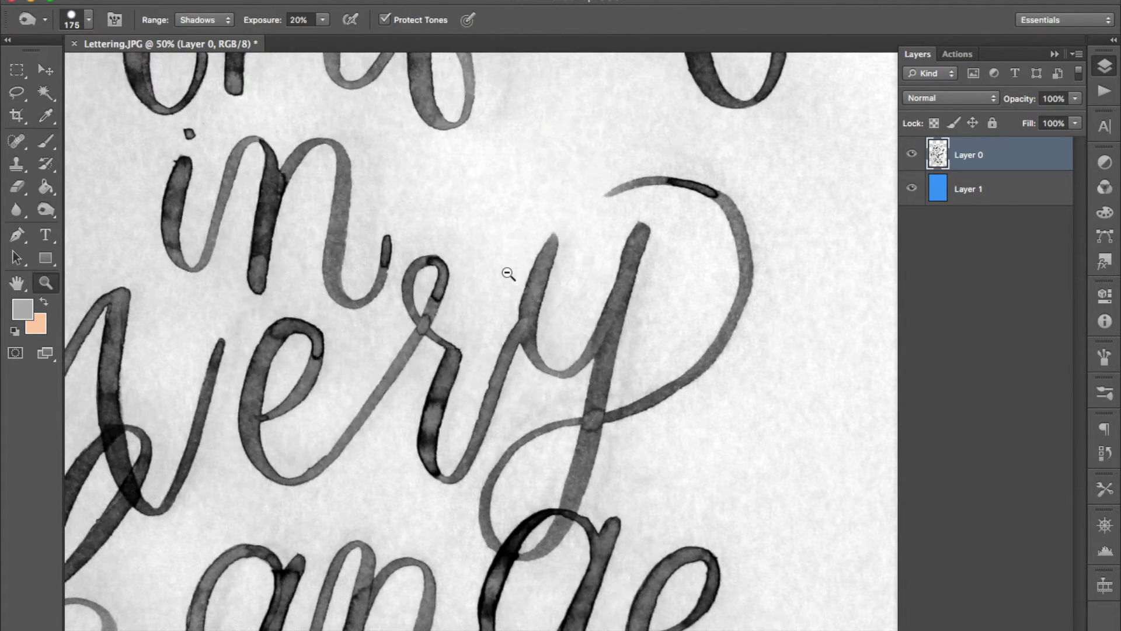
{"action": "left_click", "coordinate": [508, 274], "text": "alt"}
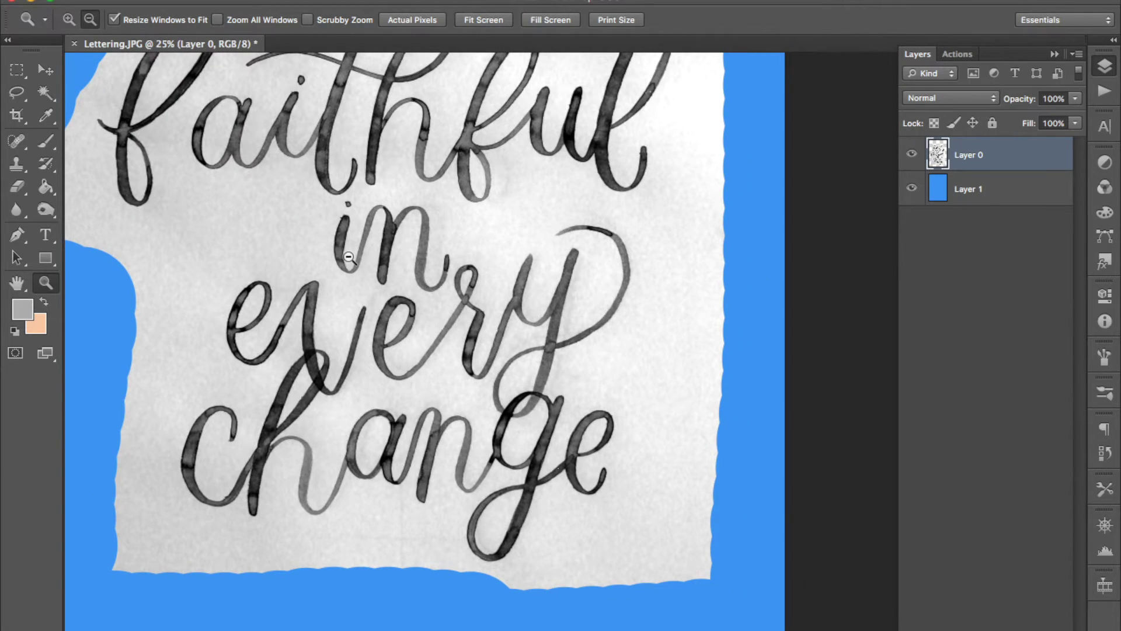
{"action": "scroll", "coordinate": [350, 258], "scroll_direction": "up", "scroll_amount": 10}
{"action": "left_click", "coordinate": [506, 298]}
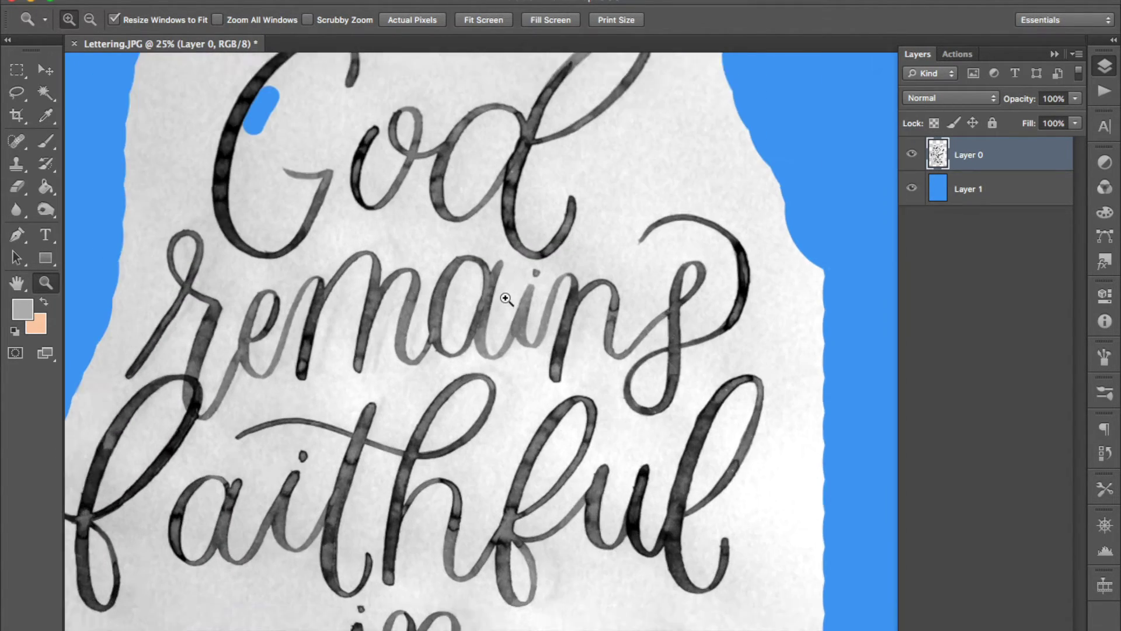
{"action": "key", "text": "o"}
{"action": "mouse_move", "coordinate": [601, 333]}
{"action": "left_mouse_down"}
{"action": "mouse_move", "coordinate": [555, 280]}
{"action": "mouse_move", "coordinate": [535, 361]}
{"action": "mouse_move", "coordinate": [597, 275]}
{"action": "mouse_move", "coordinate": [544, 292]}
{"action": "mouse_move", "coordinate": [539, 344]}
{"action": "mouse_move", "coordinate": [612, 265]}
{"action": "mouse_move", "coordinate": [536, 384]}
{"action": "mouse_move", "coordinate": [524, 278]}
{"action": "mouse_move", "coordinate": [511, 336]}
{"action": "mouse_move", "coordinate": [435, 349]}
{"action": "mouse_move", "coordinate": [352, 310]}
{"action": "mouse_move", "coordinate": [350, 388]}
{"action": "left_mouse_up"}
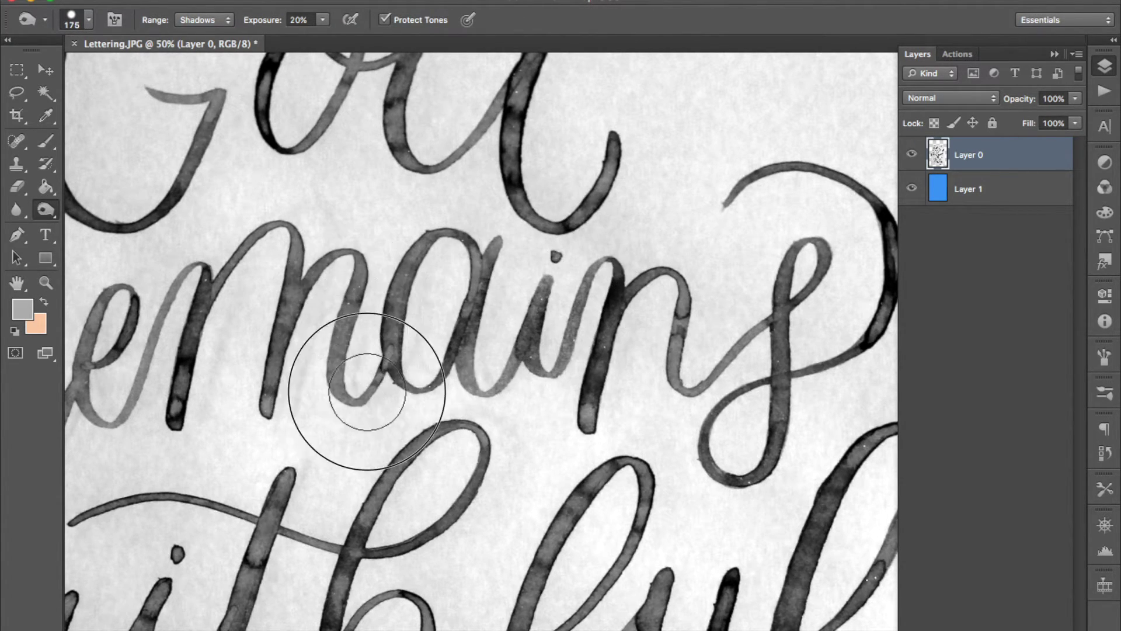
{"action": "scroll", "coordinate": [401, 396], "scroll_direction": "left", "scroll_amount": 10}
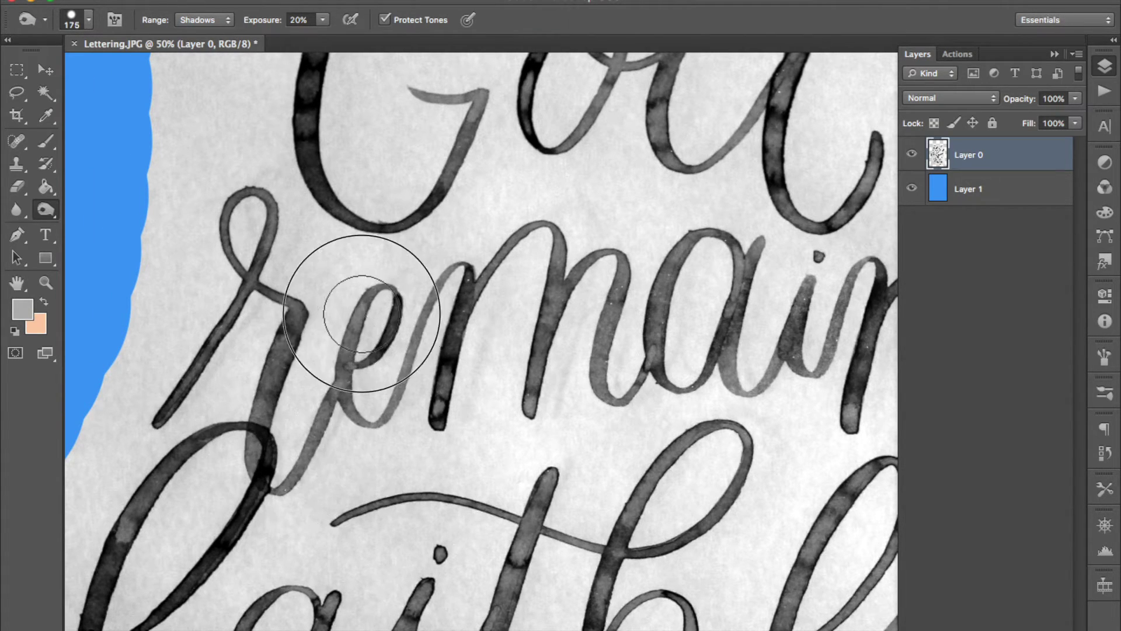
{"action": "scroll", "coordinate": [571, 312], "scroll_direction": "up", "scroll_amount": 4}
{"action": "scroll", "coordinate": [571, 312], "scroll_direction": "right", "scroll_amount": 3}
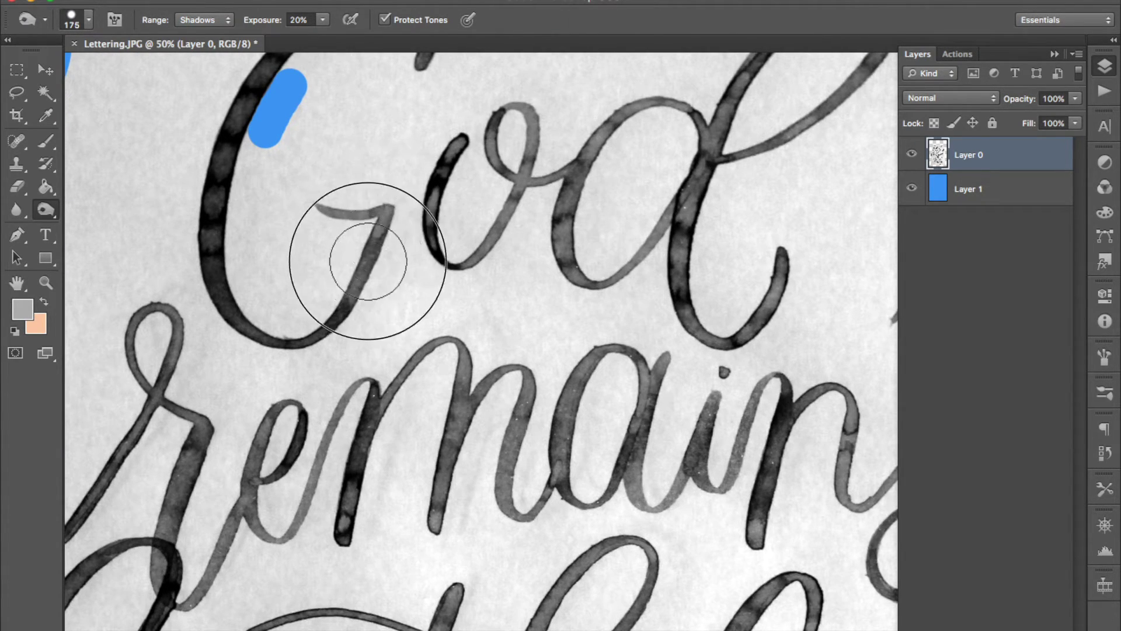
{"action": "scroll", "coordinate": [516, 219], "scroll_direction": "down", "scroll_amount": 5}
{"action": "scroll", "coordinate": [517, 219], "scroll_direction": "down", "scroll_amount": 10}
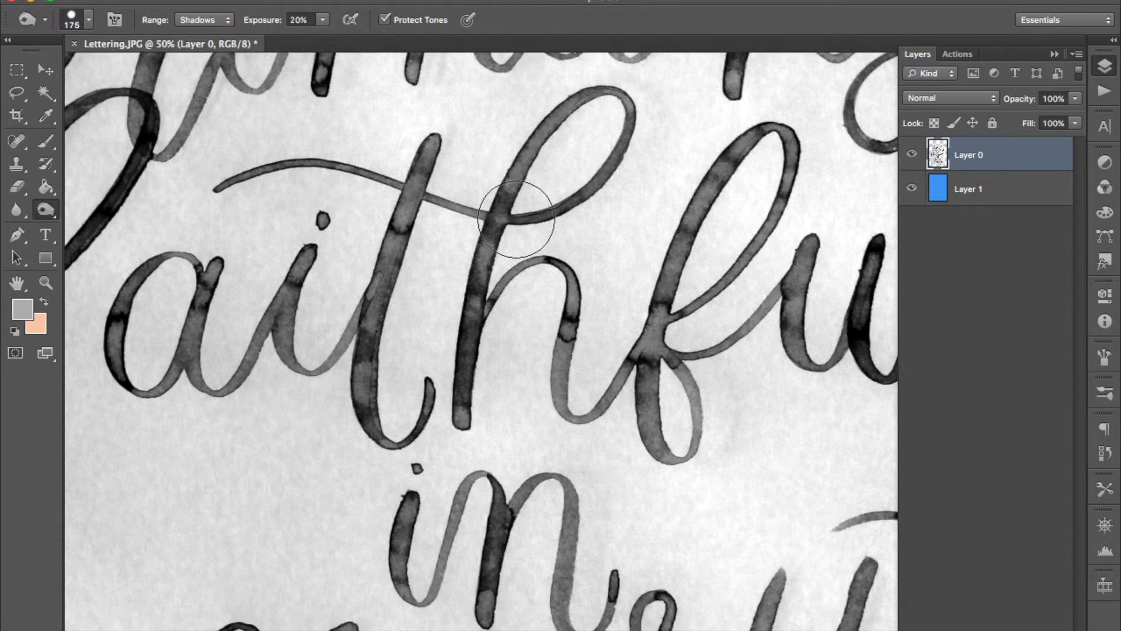
{"action": "key", "text": "z"}
{"action": "left_click", "coordinate": [516, 219], "text": "alt"}
{"action": "left_click", "coordinate": [516, 218], "text": "alt"}
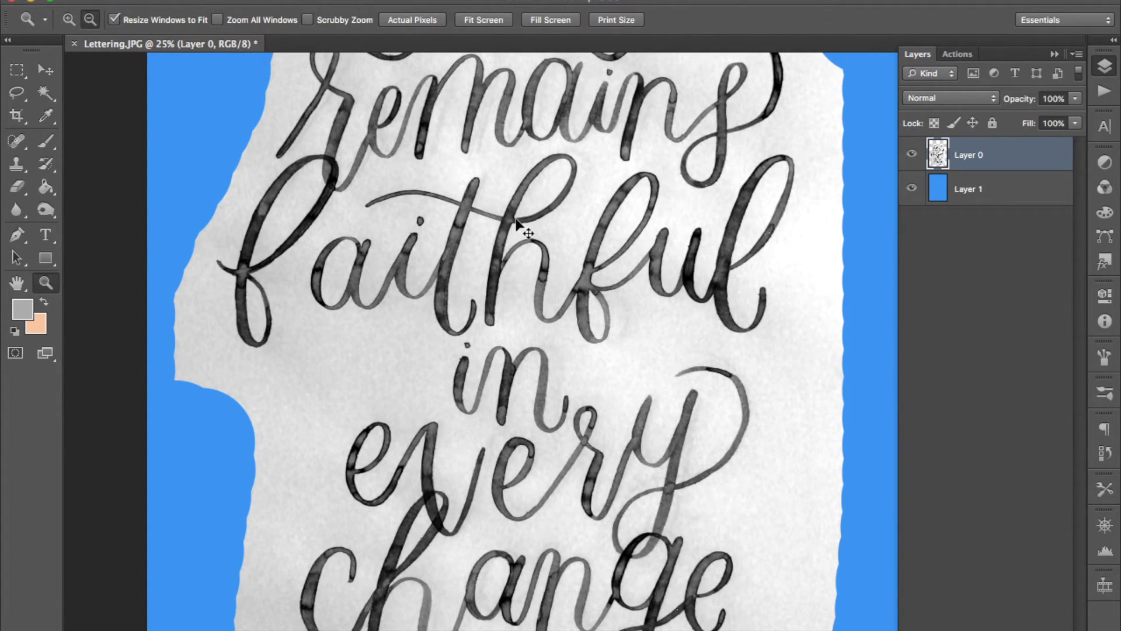
{"action": "key", "text": "ctrl+alt+c"}
Step: Select the paper with Color Range at fuzziness 120 and delete it
{"action": "left_click", "coordinate": [660, 325]}
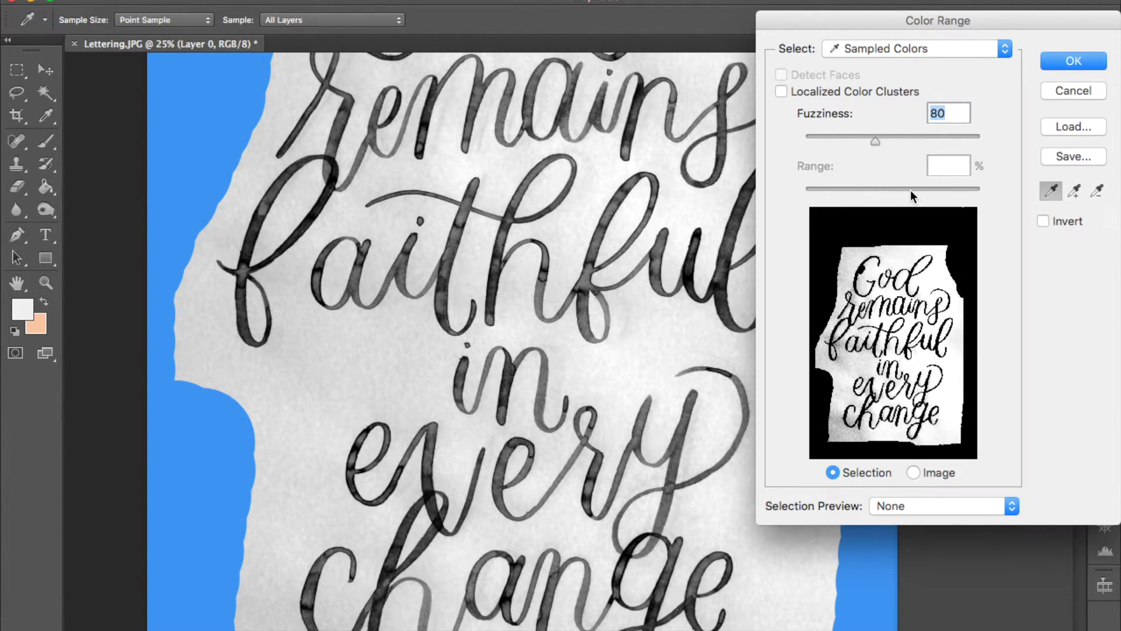
{"action": "type", "text": "120"}
{"action": "key", "text": "Return"}
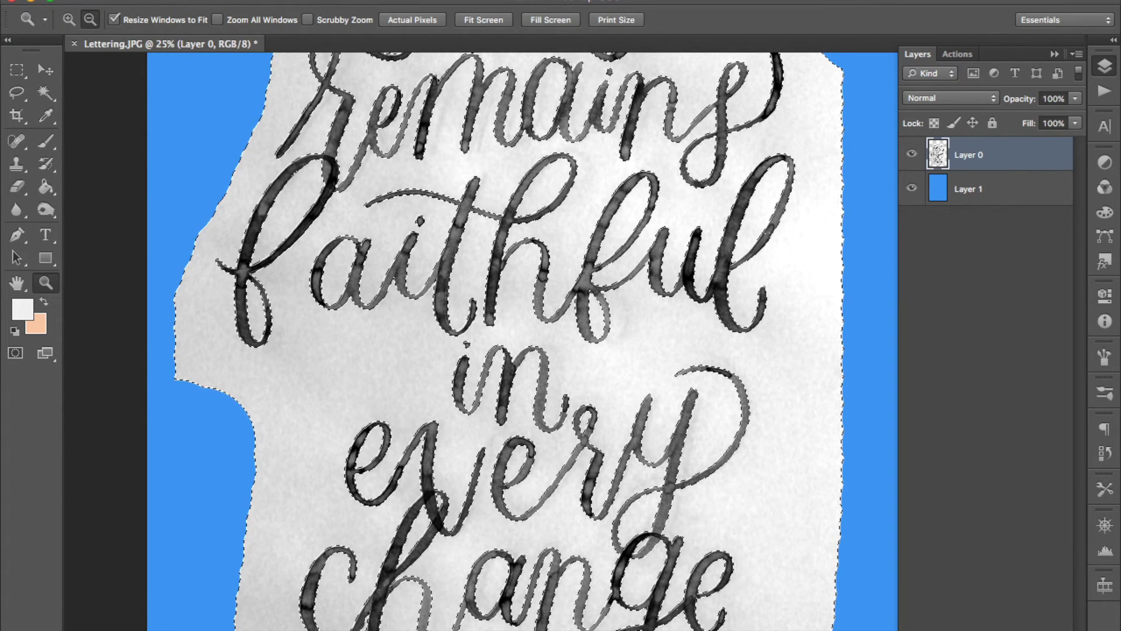
{"action": "key", "text": "Delete"}
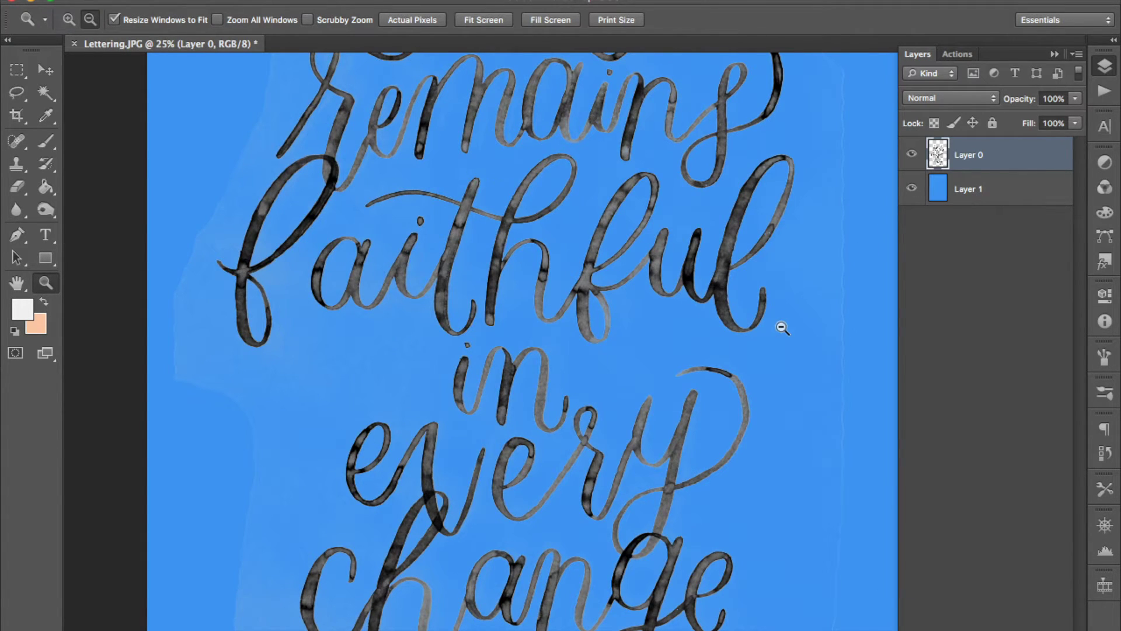
Step: Lighten the ink over the h and a strokes of 'change' with a Dodge brush stroke
{"action": "scroll", "coordinate": [783, 325], "scroll_direction": "down", "scroll_amount": 10}
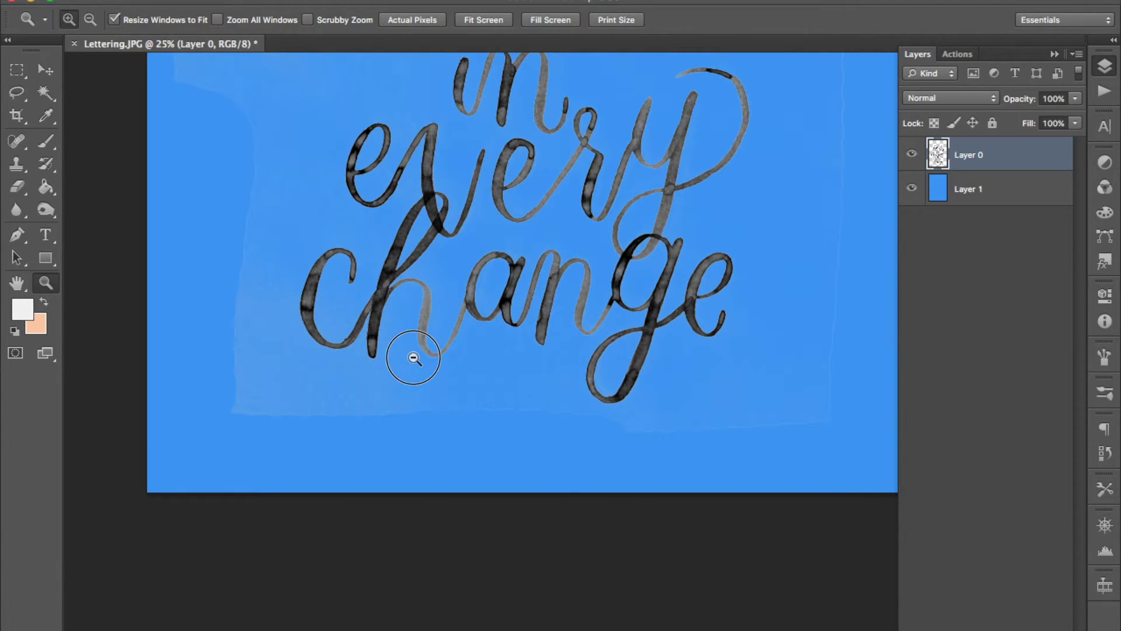
{"action": "left_click", "coordinate": [413, 357]}
{"action": "left_click", "coordinate": [413, 357]}
{"action": "left_click", "coordinate": [49, 214]}
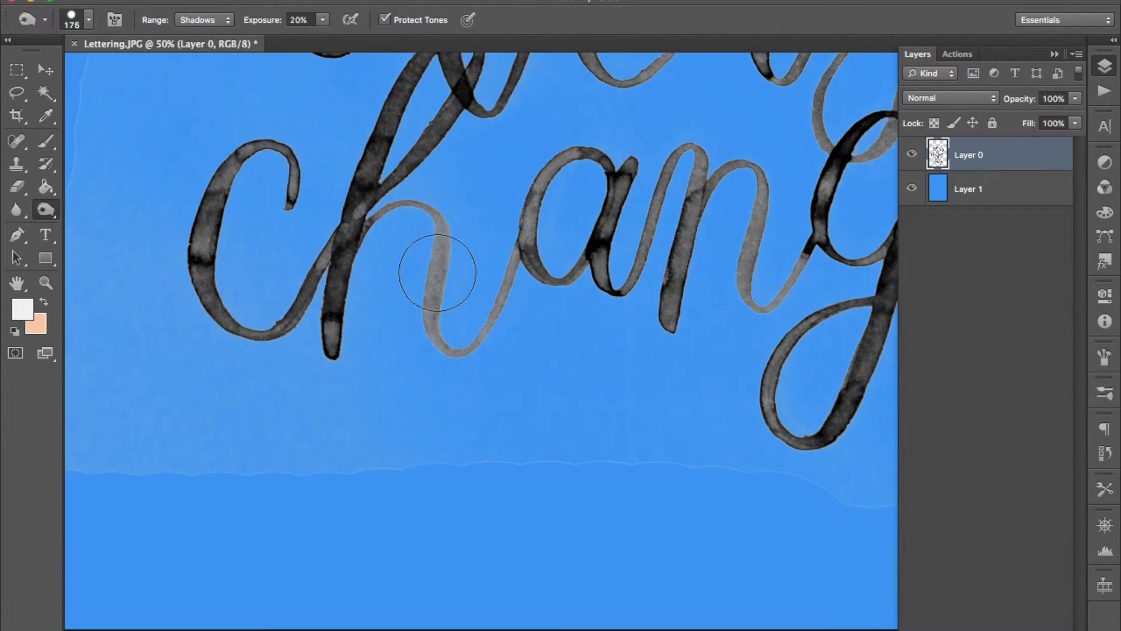
{"action": "mouse_move", "coordinate": [435, 333]}
{"action": "left_mouse_down"}
{"action": "mouse_move", "coordinate": [450, 343]}
{"action": "mouse_move", "coordinate": [520, 225]}
{"action": "mouse_move", "coordinate": [480, 321]}
{"action": "mouse_move", "coordinate": [437, 249]}
{"action": "left_mouse_up"}
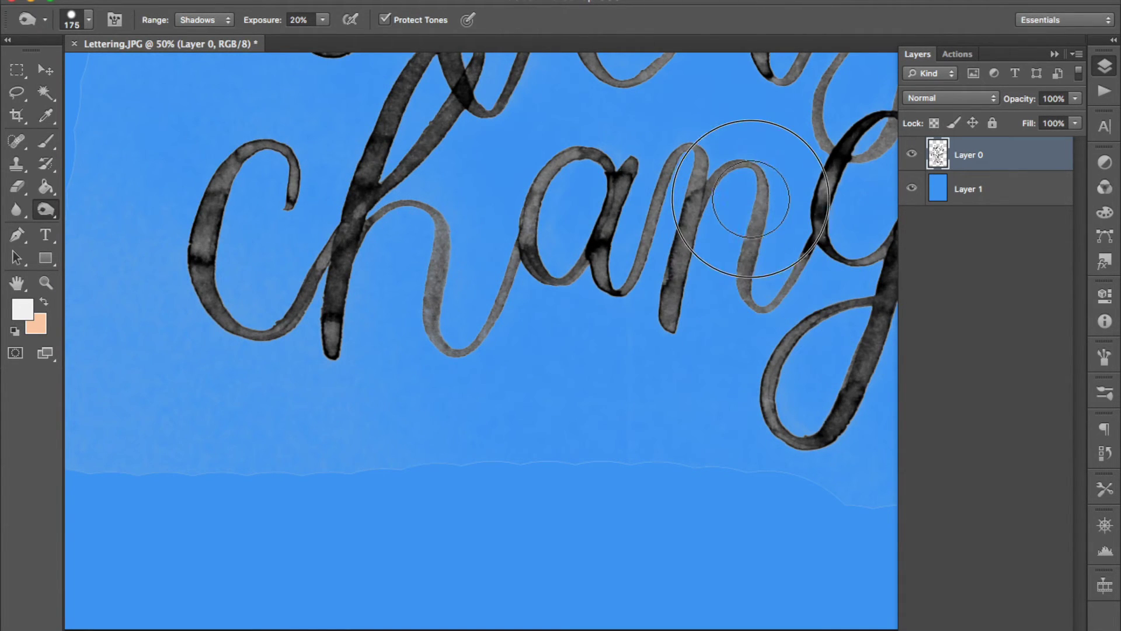
Step: Select the leftover blue at the end of 'change' with Color Range, then review the lettering
{"action": "scroll", "coordinate": [613, 385], "scroll_direction": "right", "scroll_amount": 5}
{"action": "key", "text": "z"}
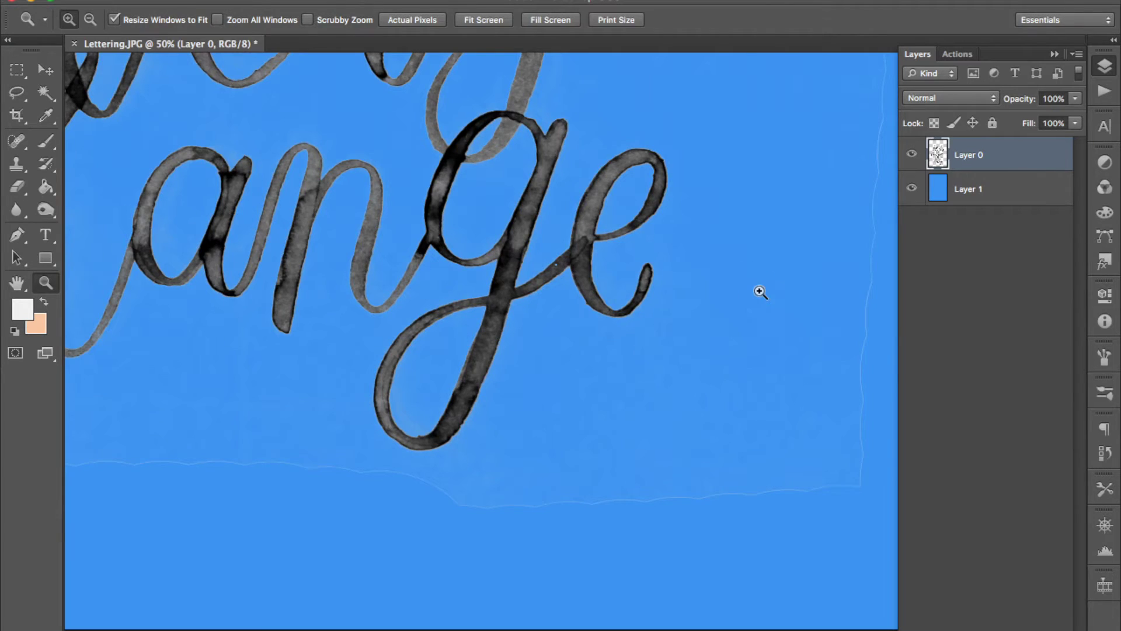
{"action": "left_click", "coordinate": [758, 290]}
{"action": "key", "text": "ctrl+alt+shift+c"}
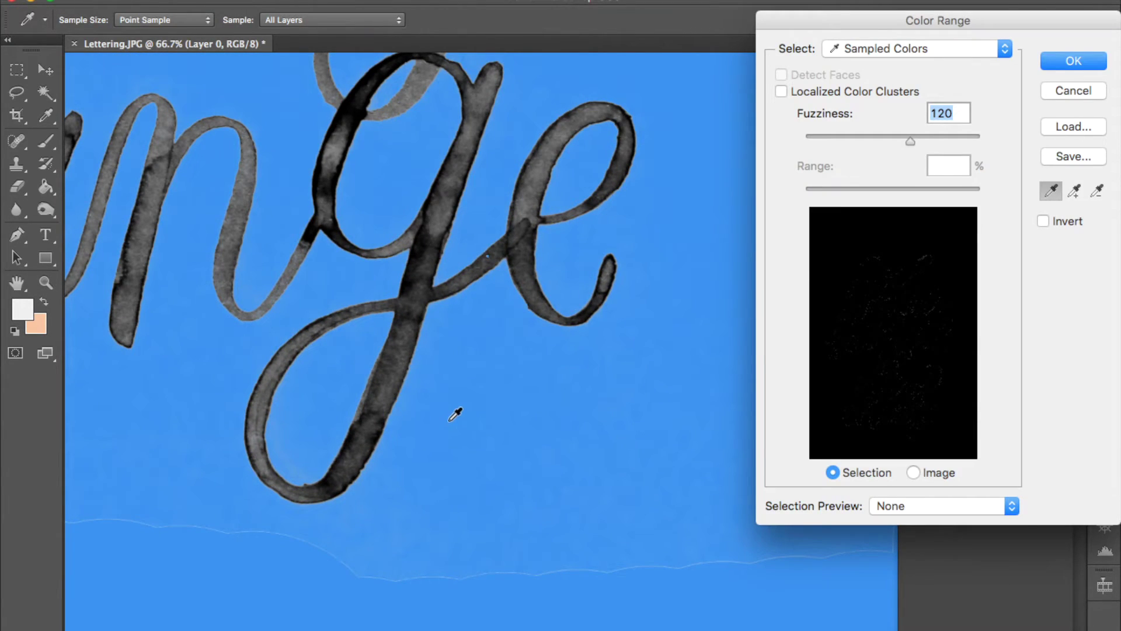
{"action": "left_click", "coordinate": [449, 419]}
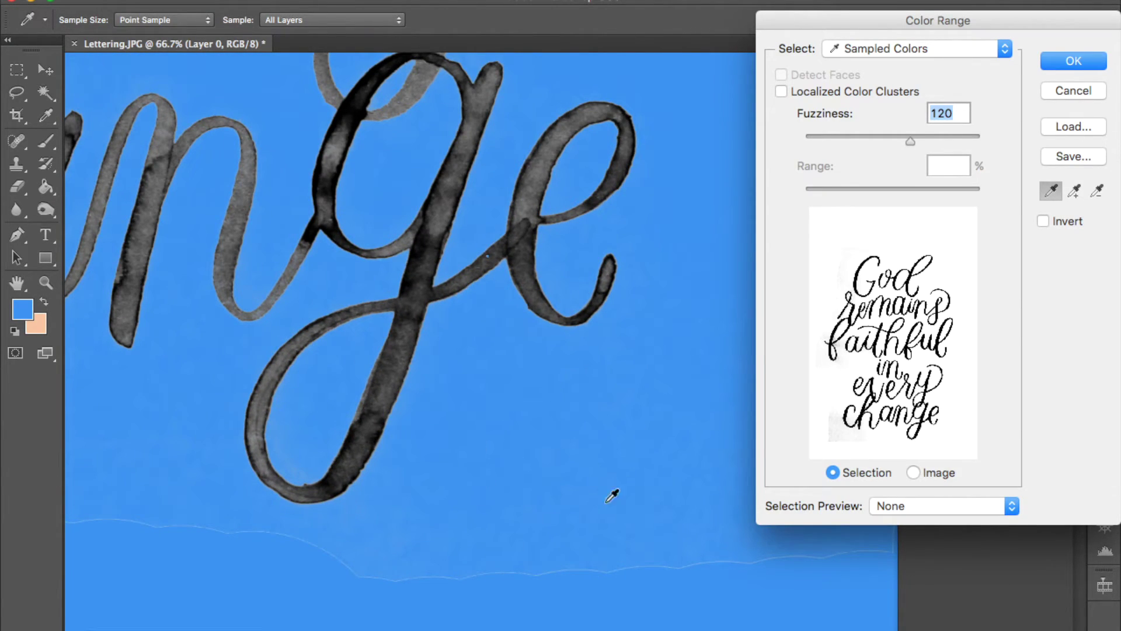
{"action": "left_click", "coordinate": [1073, 61]}
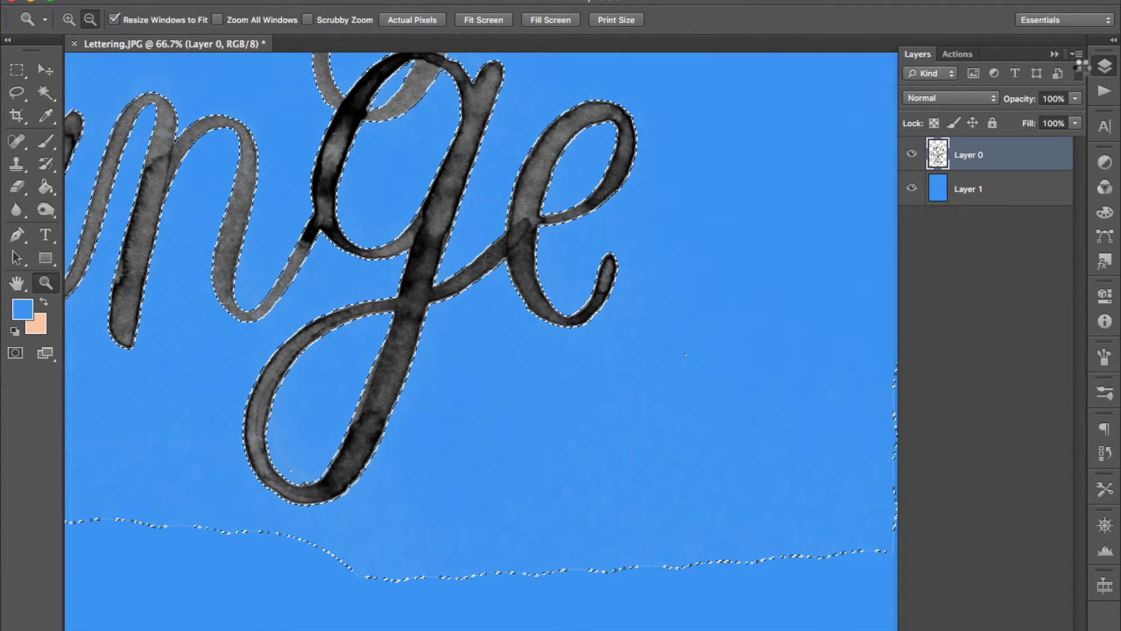
{"action": "left_click", "coordinate": [723, 272]}
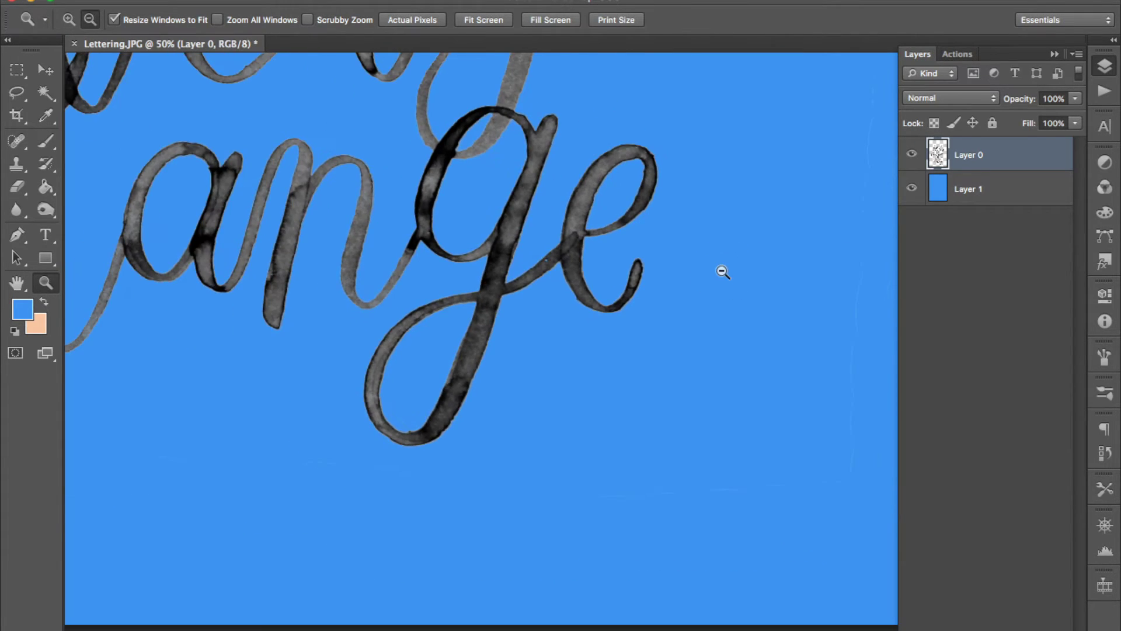
{"action": "left_click", "coordinate": [723, 272]}
{"action": "left_click", "coordinate": [723, 272]}
{"action": "left_click", "coordinate": [723, 272], "text": "alt"}
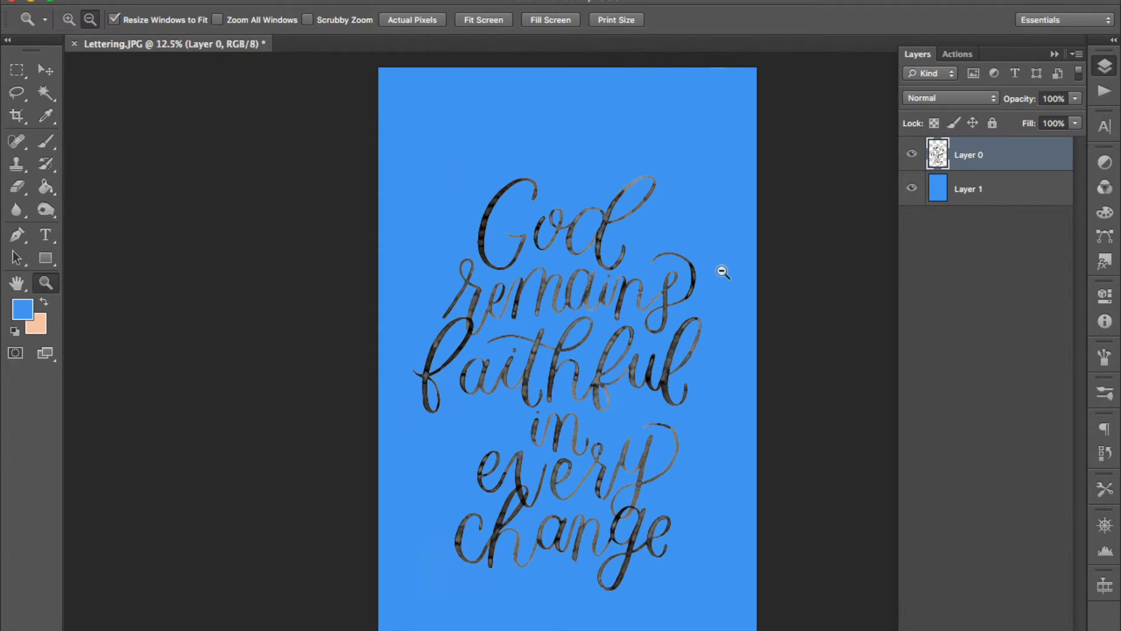
{"action": "left_click", "coordinate": [716, 212]}
{"action": "left_click", "coordinate": [717, 212]}
{"action": "left_click", "coordinate": [716, 211]}
{"action": "left_click", "coordinate": [716, 212]}
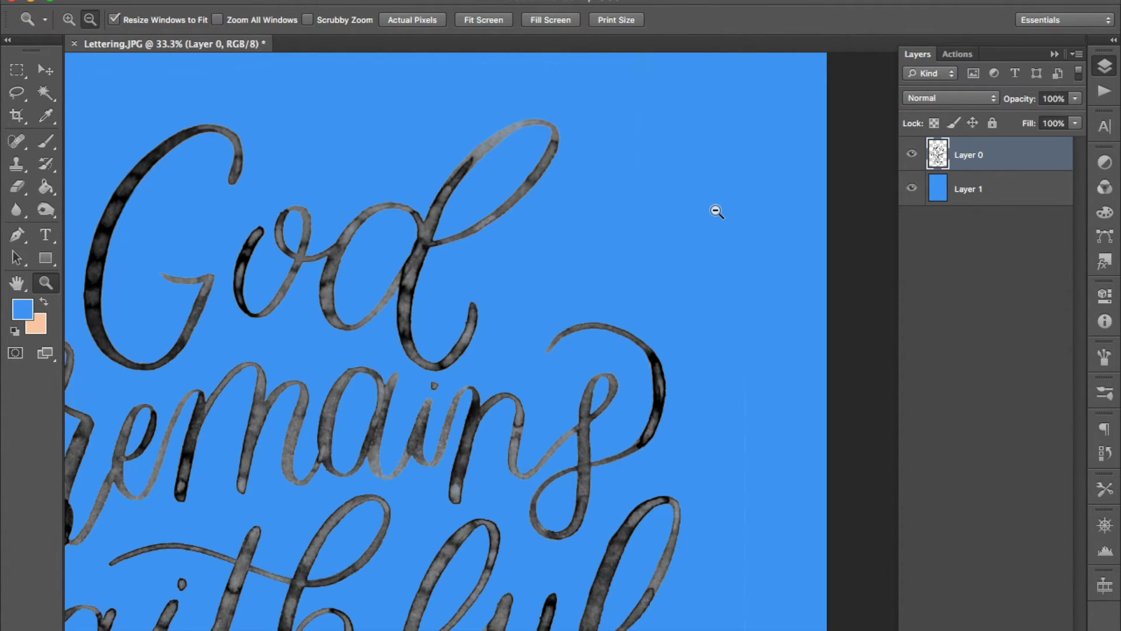
{"action": "left_click", "coordinate": [717, 211], "text": "alt"}
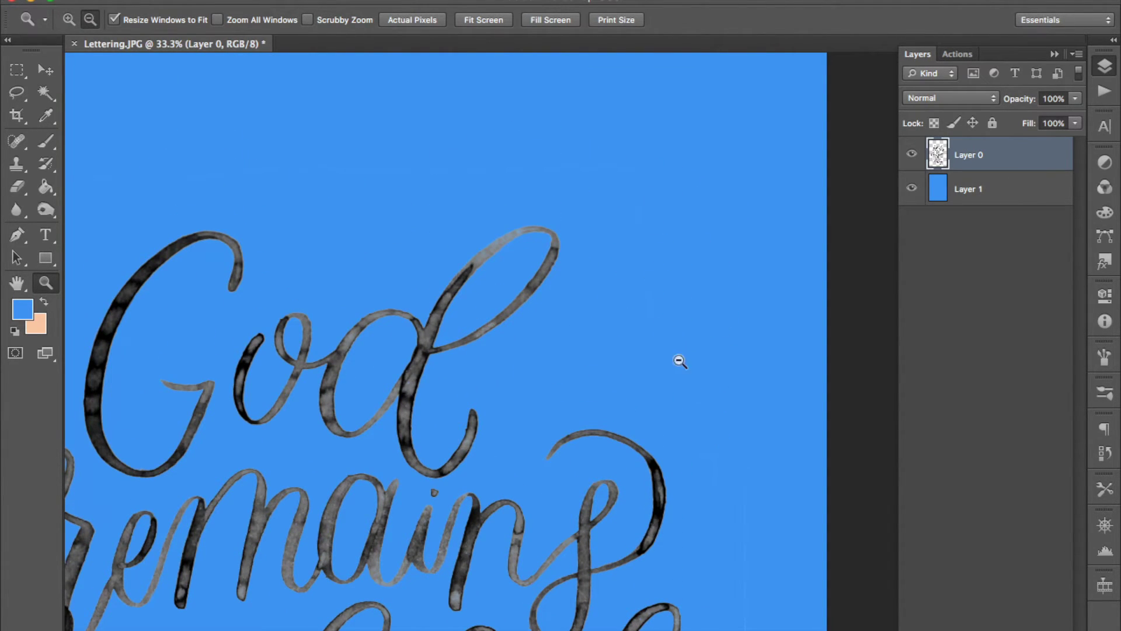
Step: Select and delete the faint paper-edge line above the d of 'God', then deselect
{"action": "left_click", "coordinate": [632, 203]}
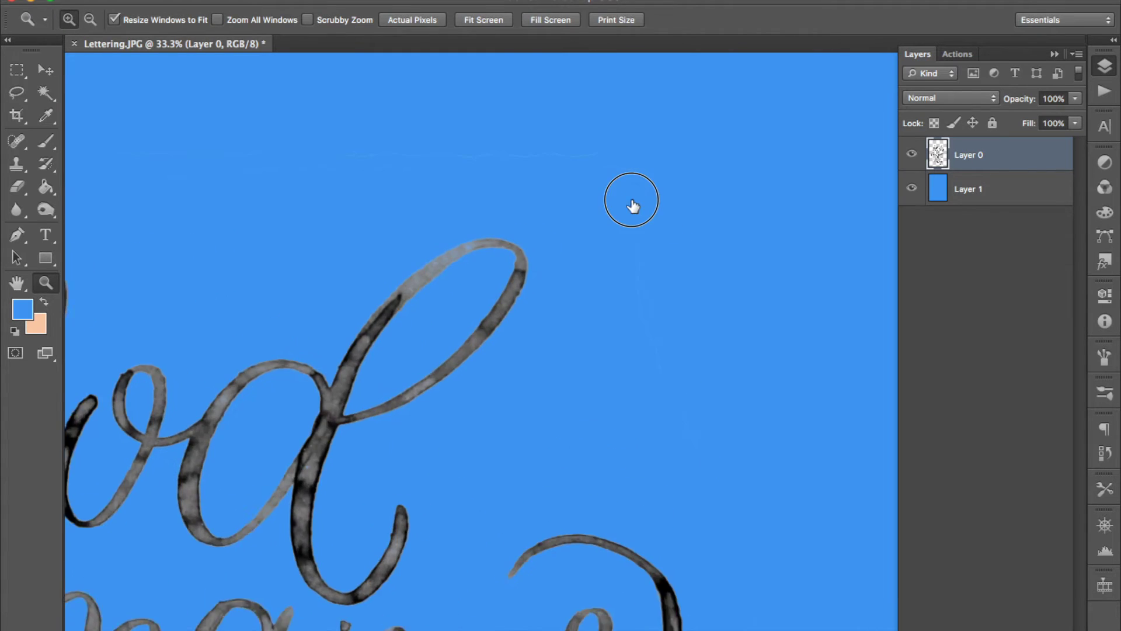
{"action": "left_click", "coordinate": [631, 199]}
{"action": "left_click", "coordinate": [631, 198]}
{"action": "key", "text": "ctrl+alt+shift+o"}
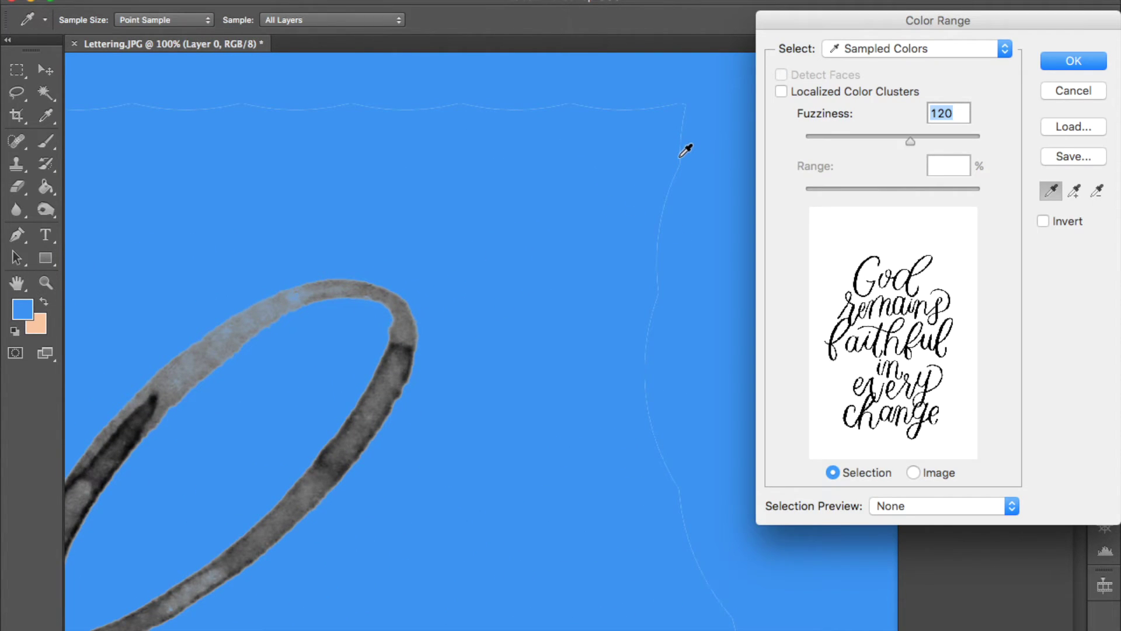
{"action": "left_click", "coordinate": [681, 155]}
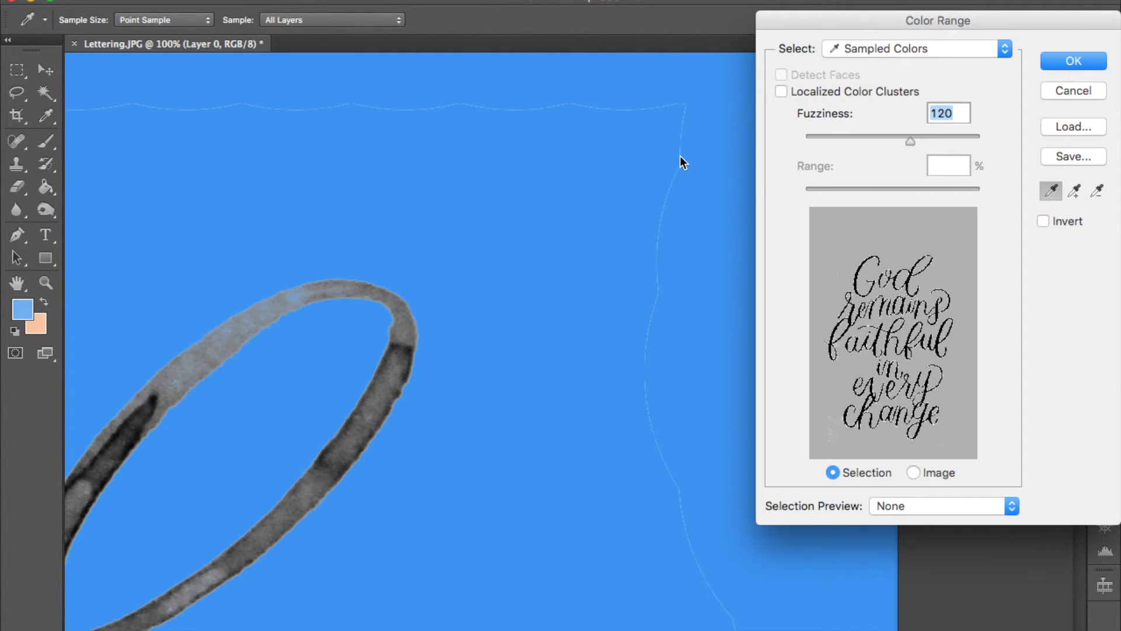
{"action": "left_click", "coordinate": [1075, 61]}
{"action": "key", "text": "Delete"}
{"action": "key", "text": "ctrl+d"}
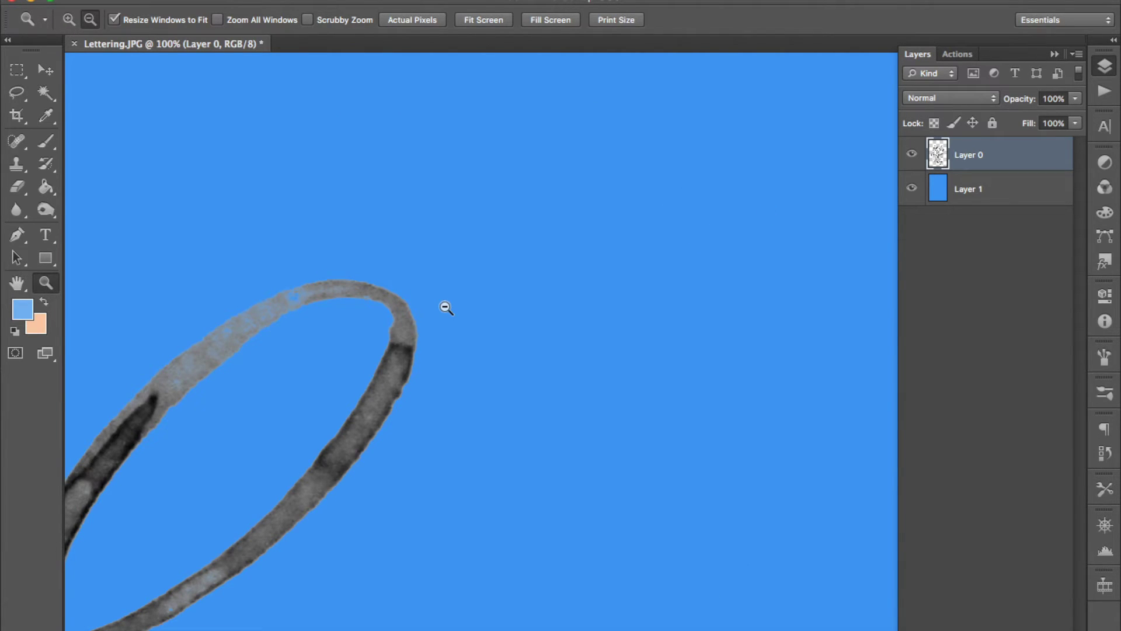
{"action": "left_click", "coordinate": [446, 308]}
{"action": "left_click", "coordinate": [446, 308]}
{"action": "left_click", "coordinate": [446, 308]}
{"action": "left_click", "coordinate": [446, 307]}
{"action": "left_click", "coordinate": [446, 307]}
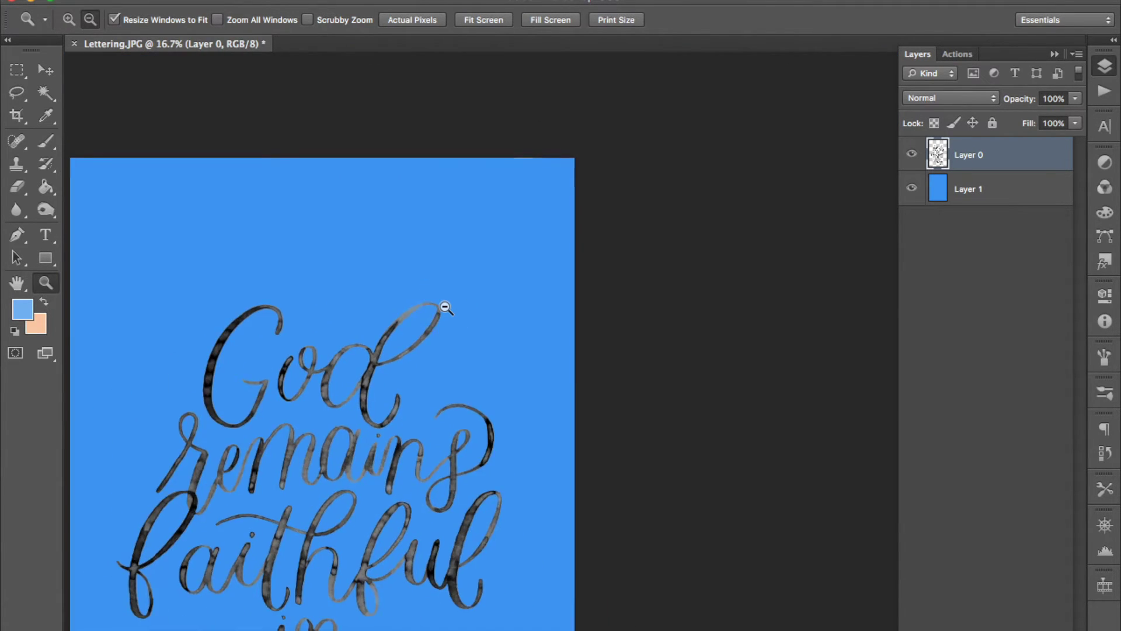
{"action": "left_click", "coordinate": [446, 308]}
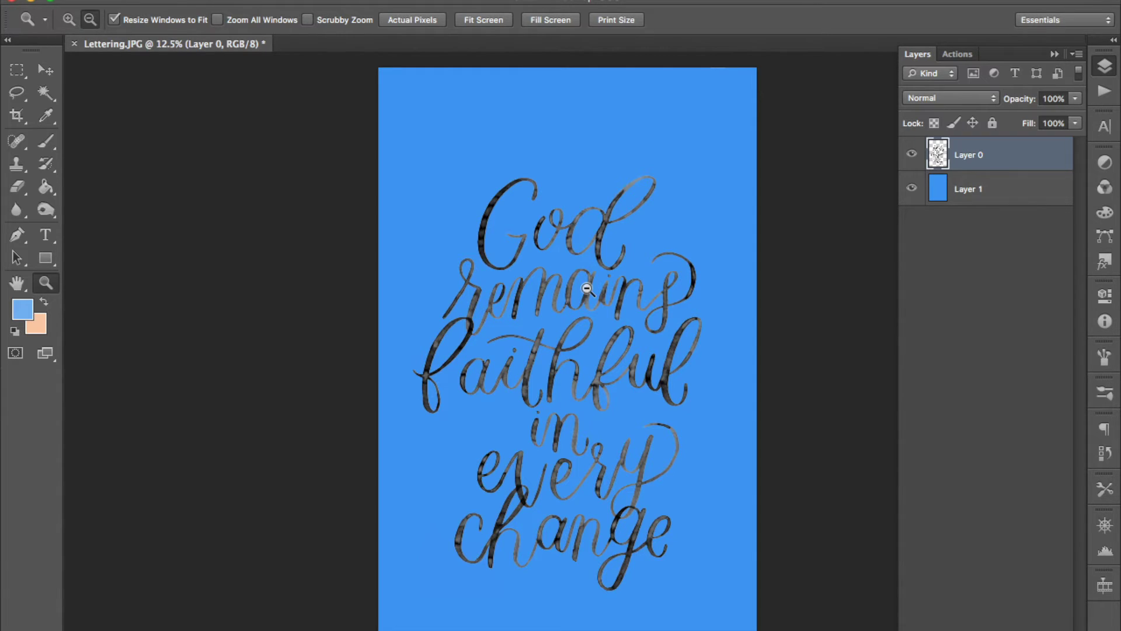
Step: Raise the Levels black input to 253 for solid strokes, then invert the lettering to white
{"action": "key", "text": "super+l"}
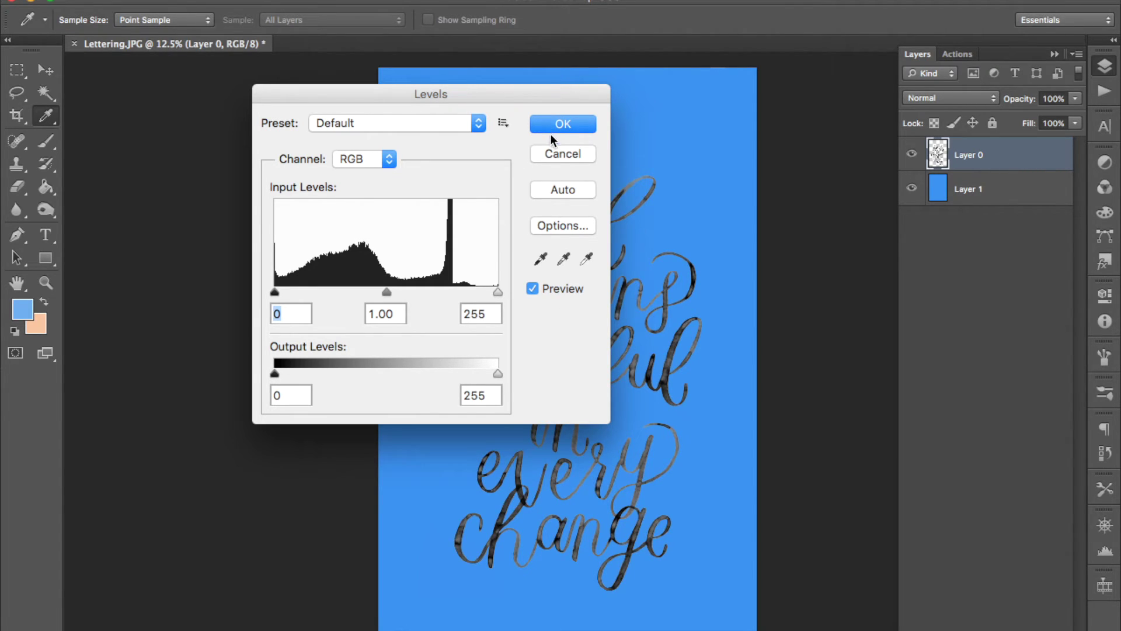
{"action": "left_click_drag", "start_coordinate": [275, 293], "coordinate": [380, 292]}
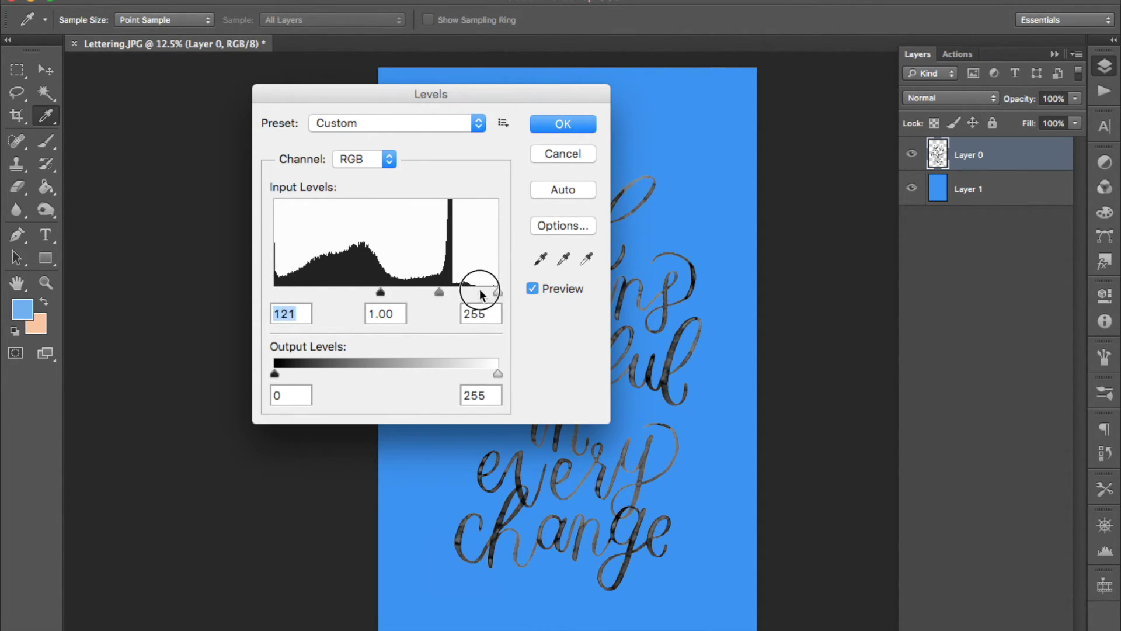
{"action": "left_click_drag", "start_coordinate": [482, 295], "coordinate": [497, 292]}
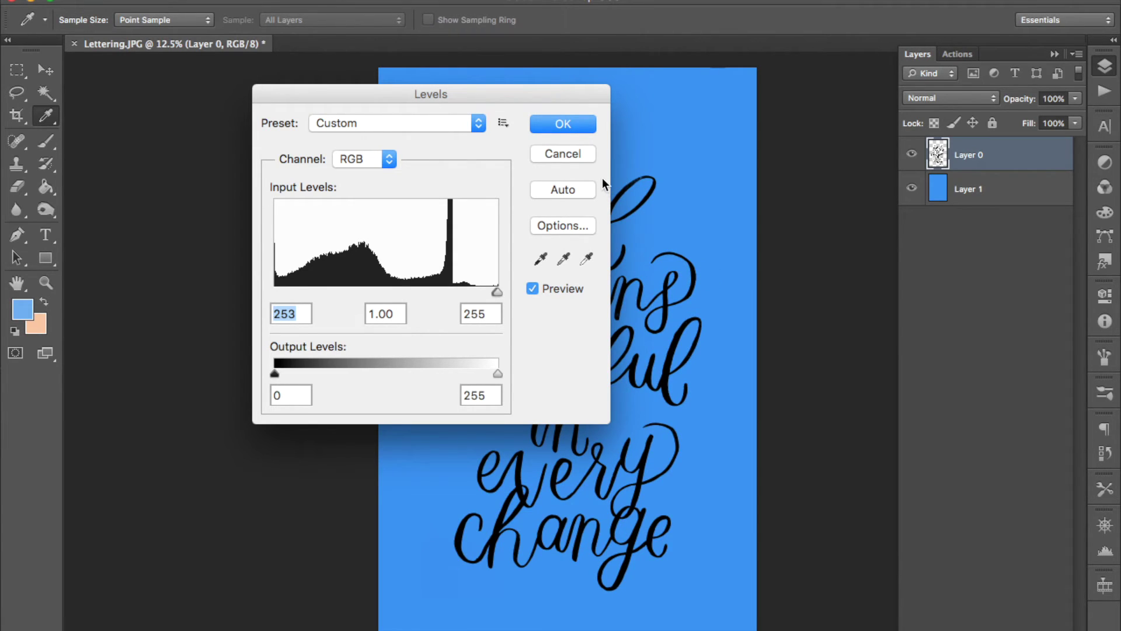
{"action": "left_click", "coordinate": [570, 124]}
{"action": "key", "text": "z"}
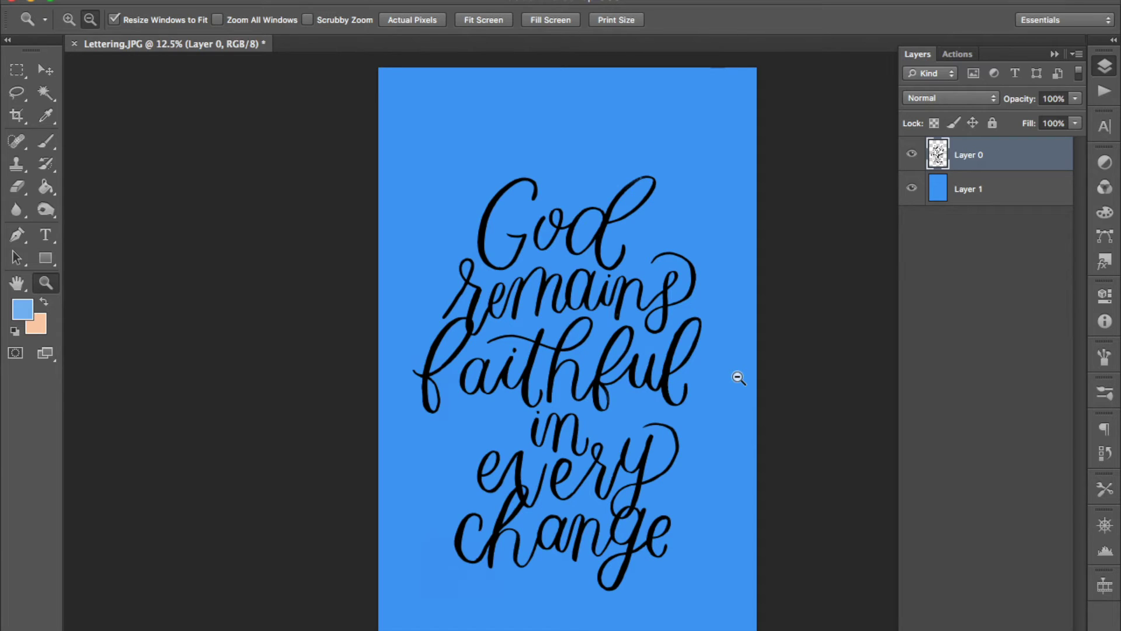
{"action": "key", "text": "super+i"}
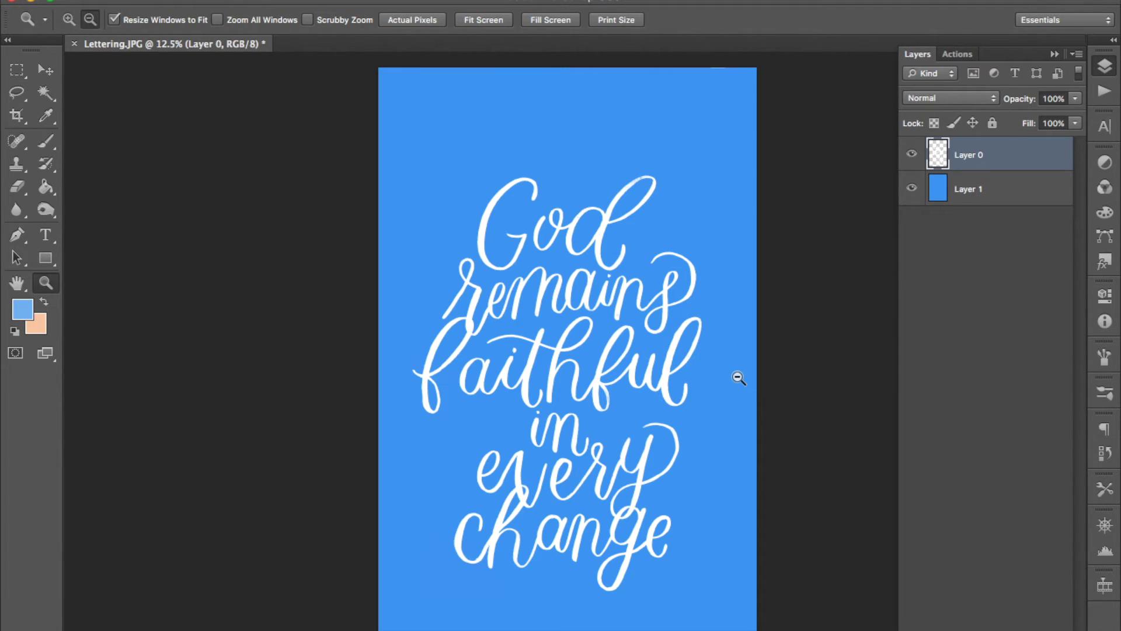
Step: Invert the lettering back to black via Image > Adjustments > Invert and compare with undo
{"action": "left_click", "coordinate": [213, 0]}
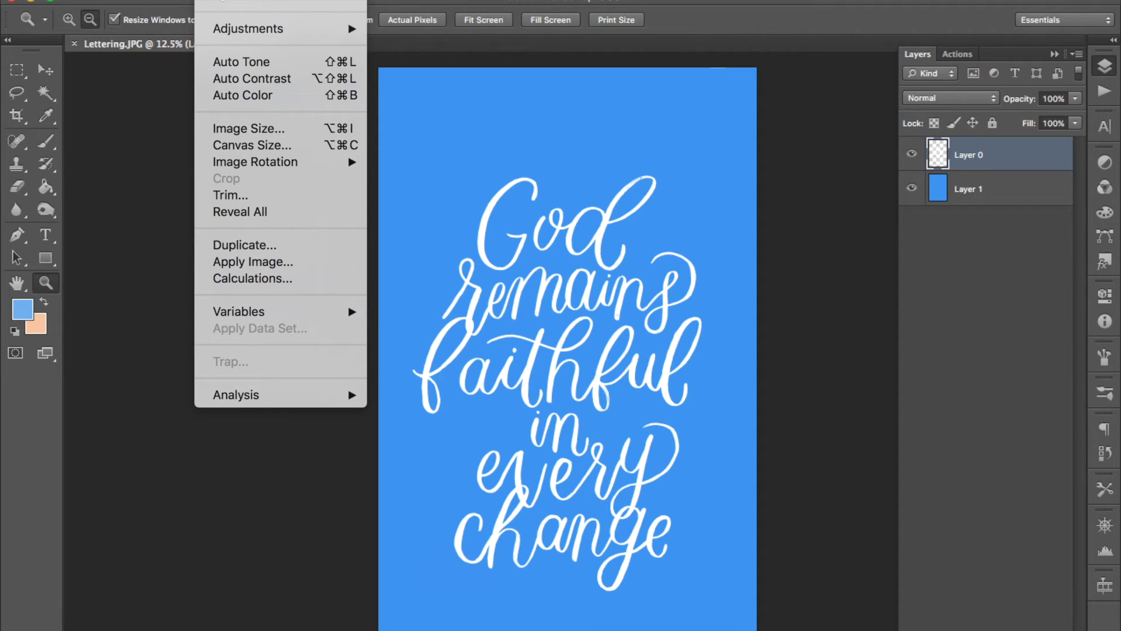
{"action": "mouse_move", "coordinate": [240, 29]}
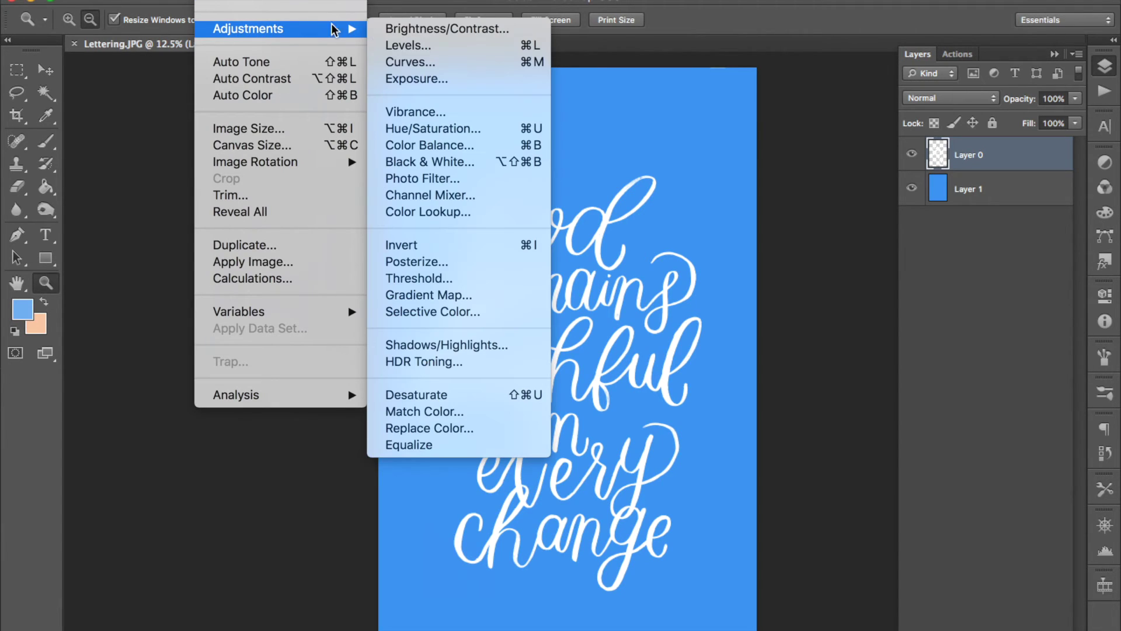
{"action": "left_click", "coordinate": [435, 248]}
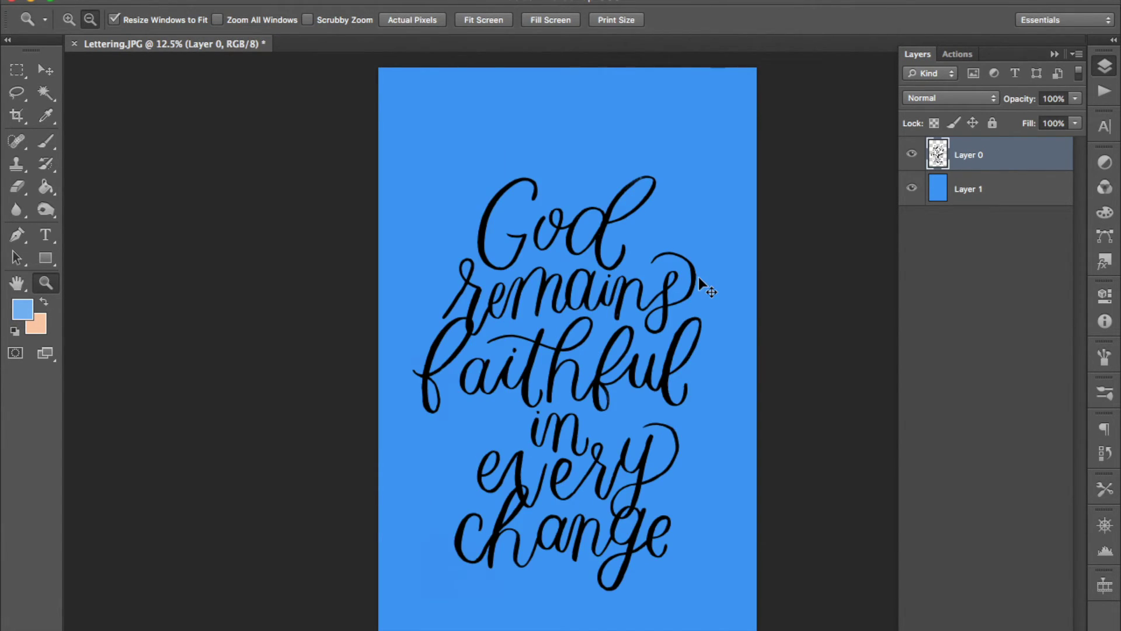
{"action": "key", "text": "ctrl+z"}
{"action": "key", "text": "ctrl+z"}
{"action": "left_click", "coordinate": [993, 197]}
Step: Move blue Layer 1 above the lettering, clip it, test peach and blue fills, then hide it
{"action": "left_click_drag", "start_coordinate": [1023, 207], "coordinate": [1004, 151]}
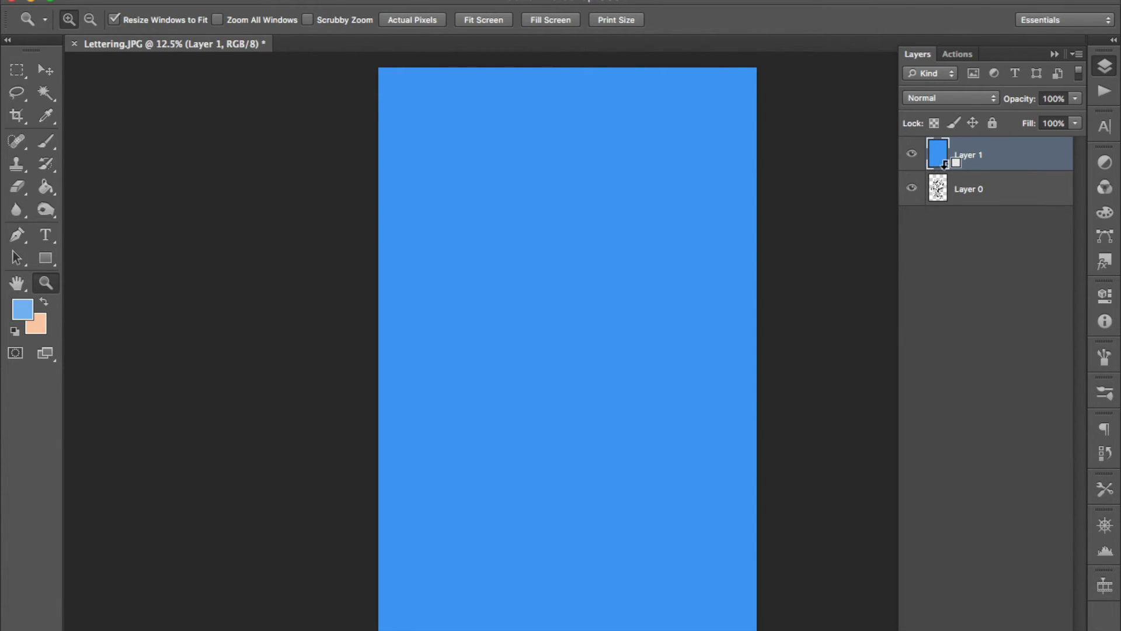
{"action": "left_click", "coordinate": [945, 166], "text": "alt"}
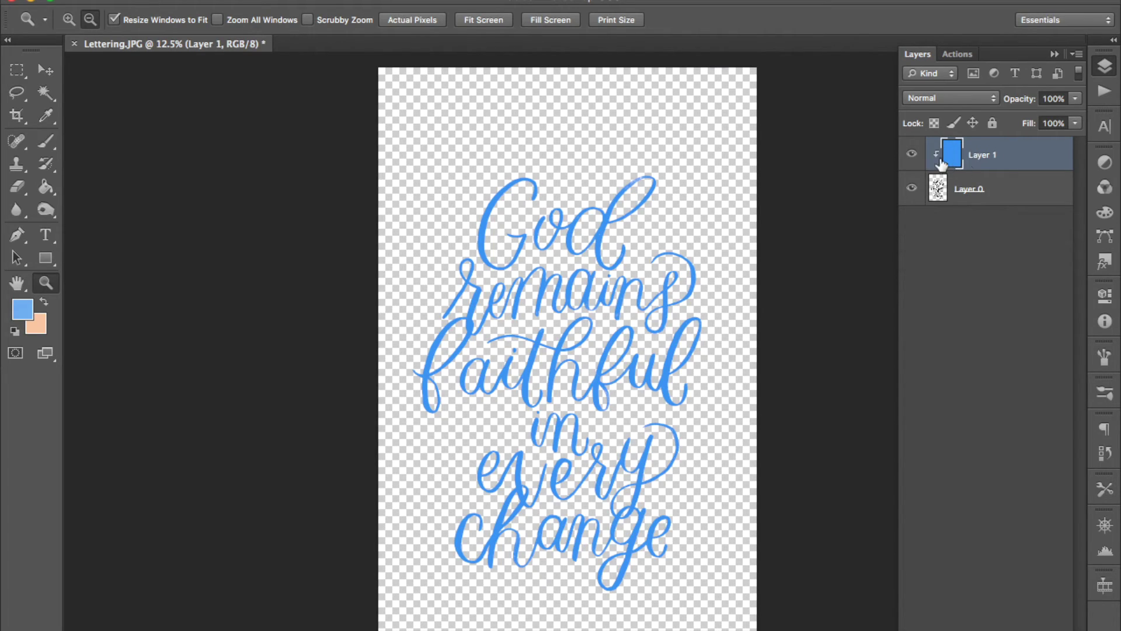
{"action": "left_click", "coordinate": [43, 303]}
{"action": "key", "text": "g"}
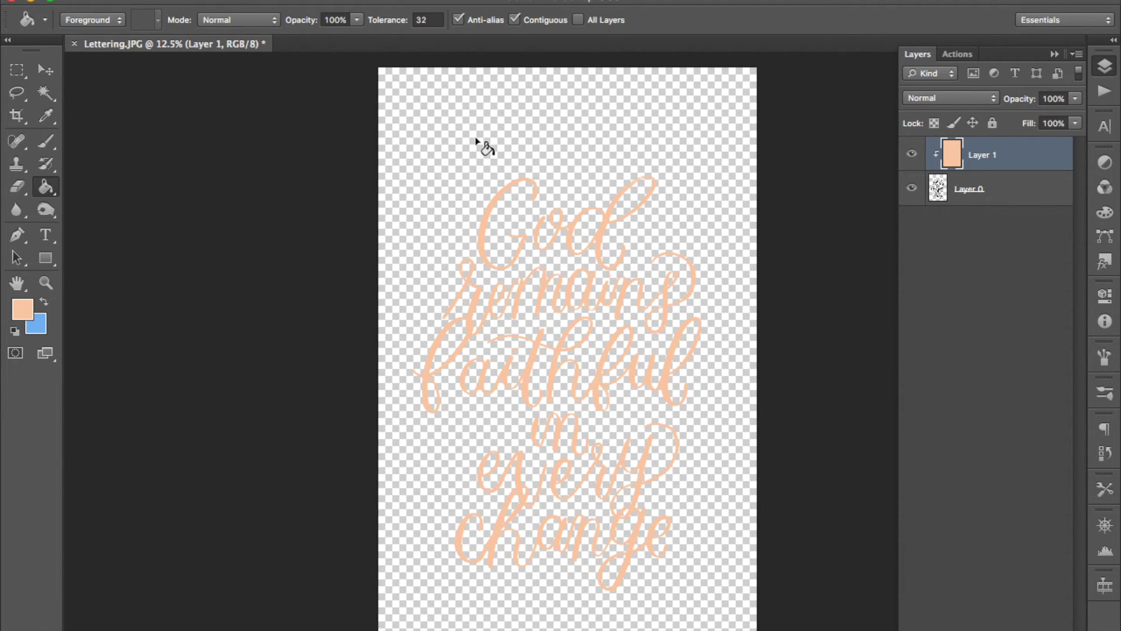
{"action": "left_click", "coordinate": [44, 301]}
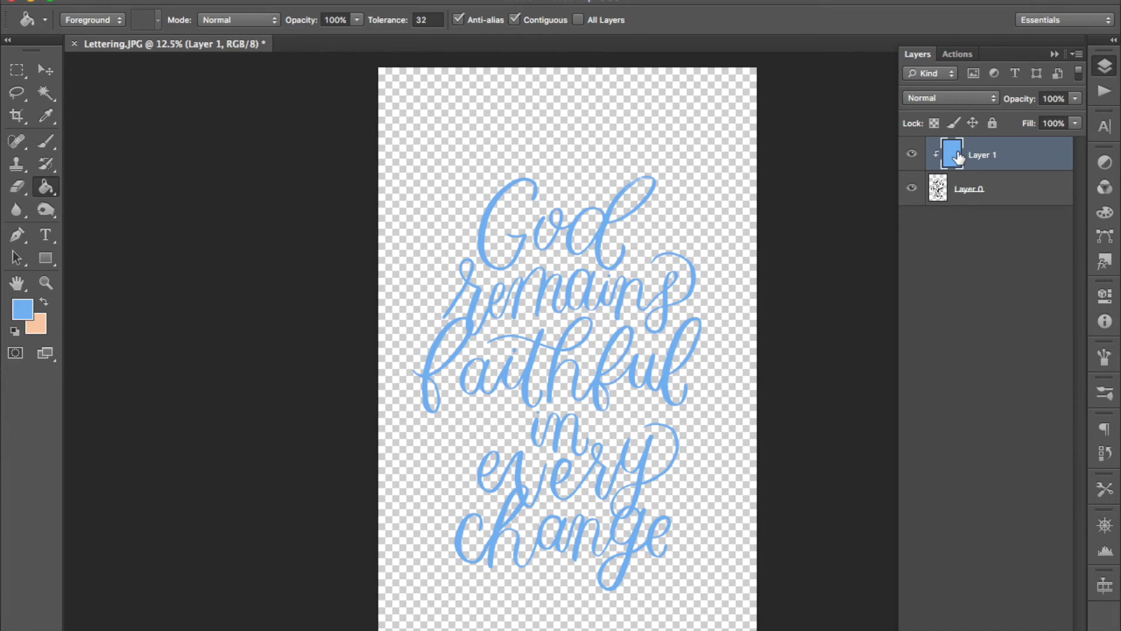
{"action": "left_click", "coordinate": [911, 155]}
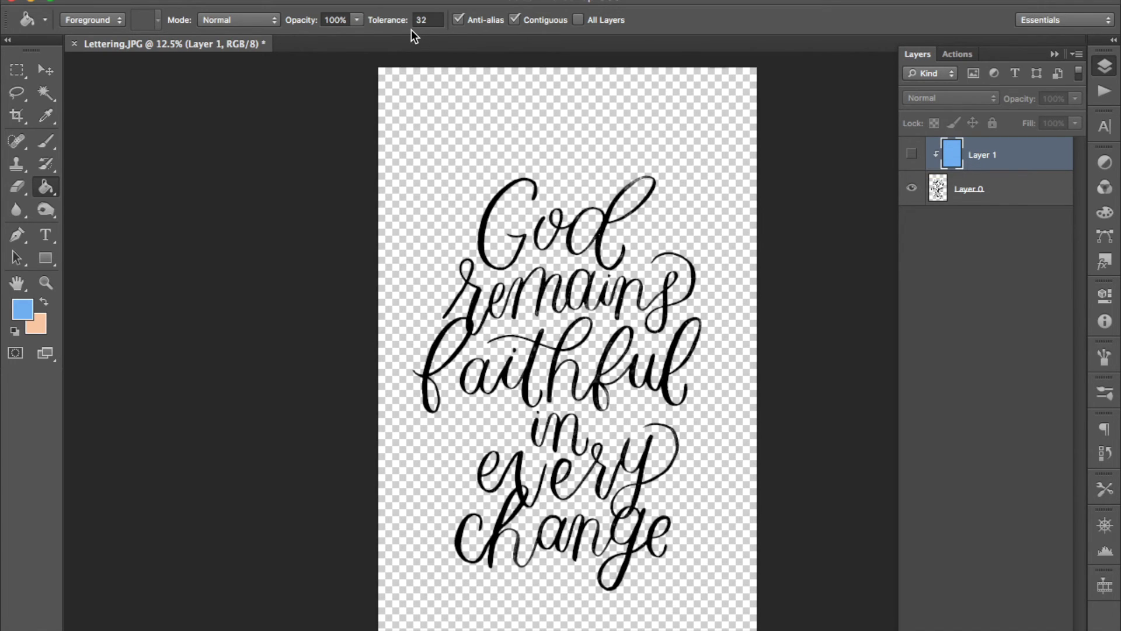
Step: Open Background.jpg from the Desktop
{"action": "key", "text": "super+o"}
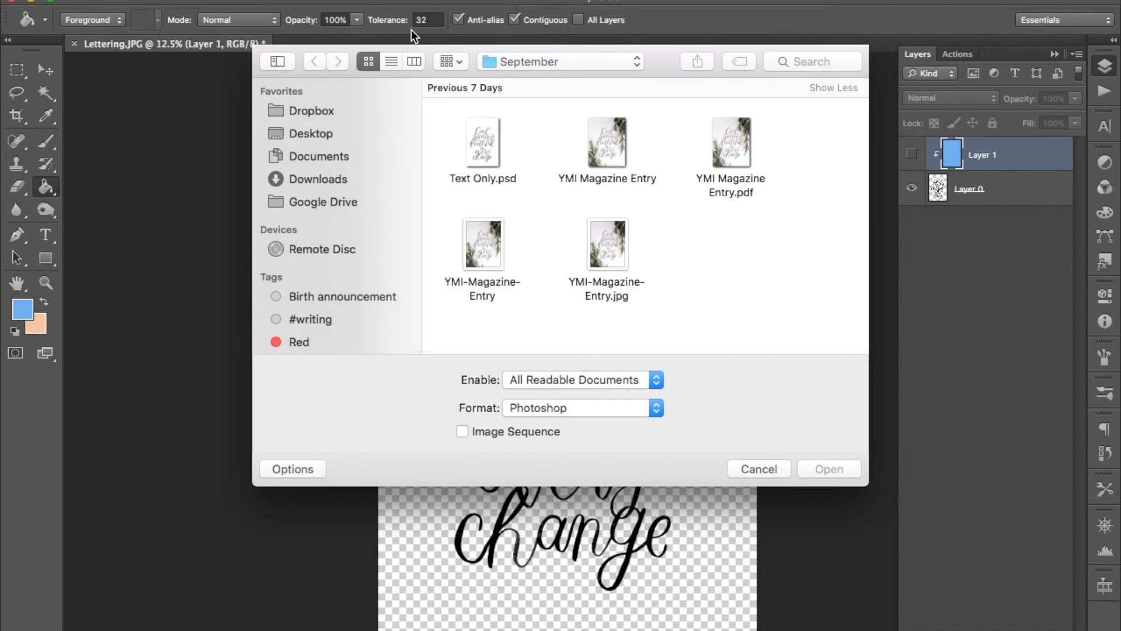
{"action": "left_click", "coordinate": [317, 134]}
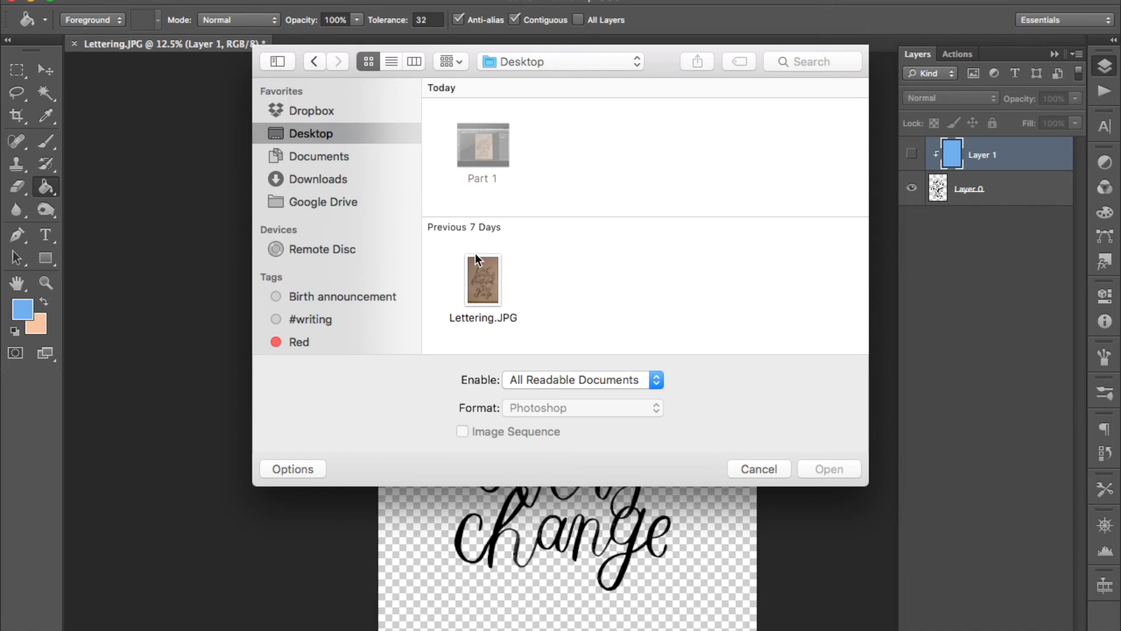
{"action": "scroll", "coordinate": [474, 254], "scroll_direction": "down", "scroll_amount": 3}
{"action": "left_click", "coordinate": [481, 278]}
{"action": "double_click", "coordinate": [481, 279]}
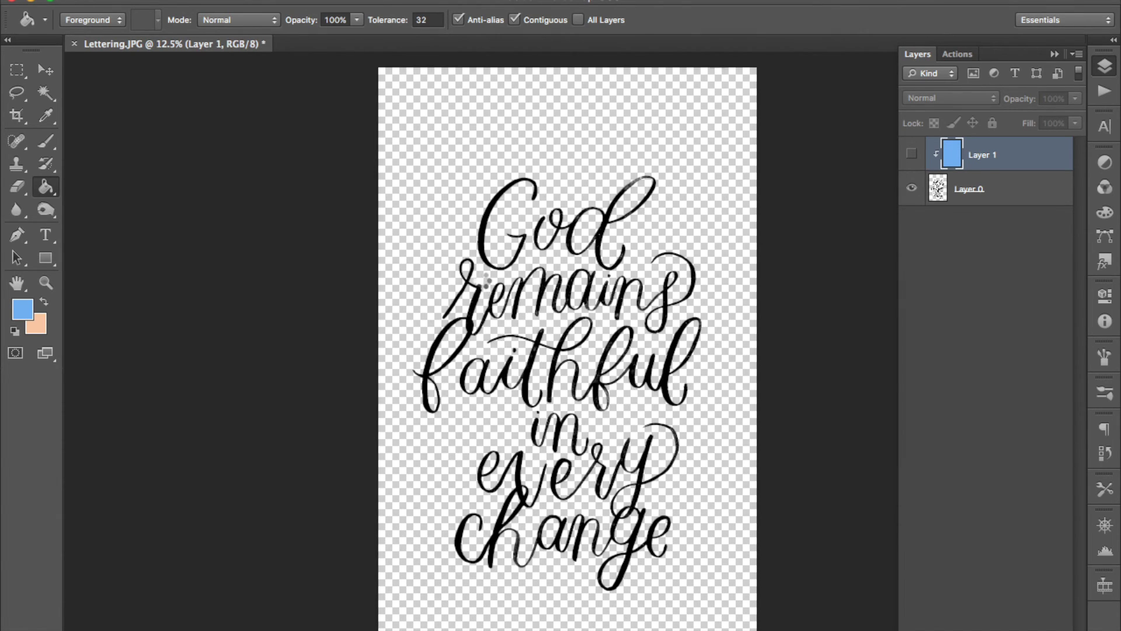
Step: Rotate the photo 90° to portrait, then return to Lettering.JPG and select Layer 0
{"action": "key", "text": "z"}
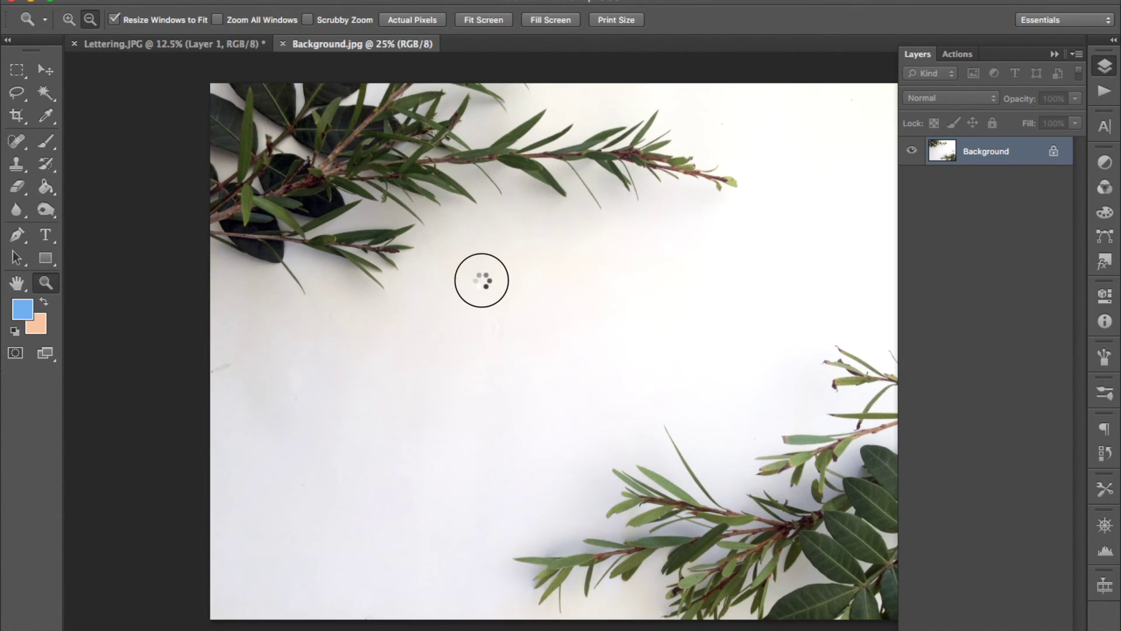
{"action": "left_click", "coordinate": [482, 283], "text": "alt"}
{"action": "key", "text": "super+shift+r"}
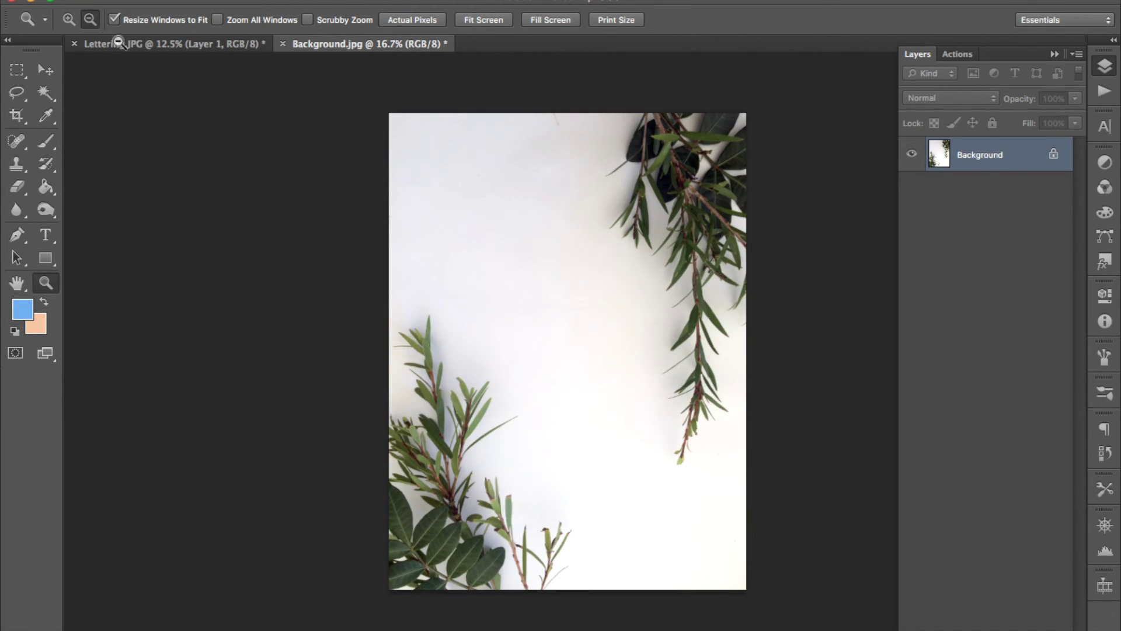
{"action": "left_click", "coordinate": [166, 44]}
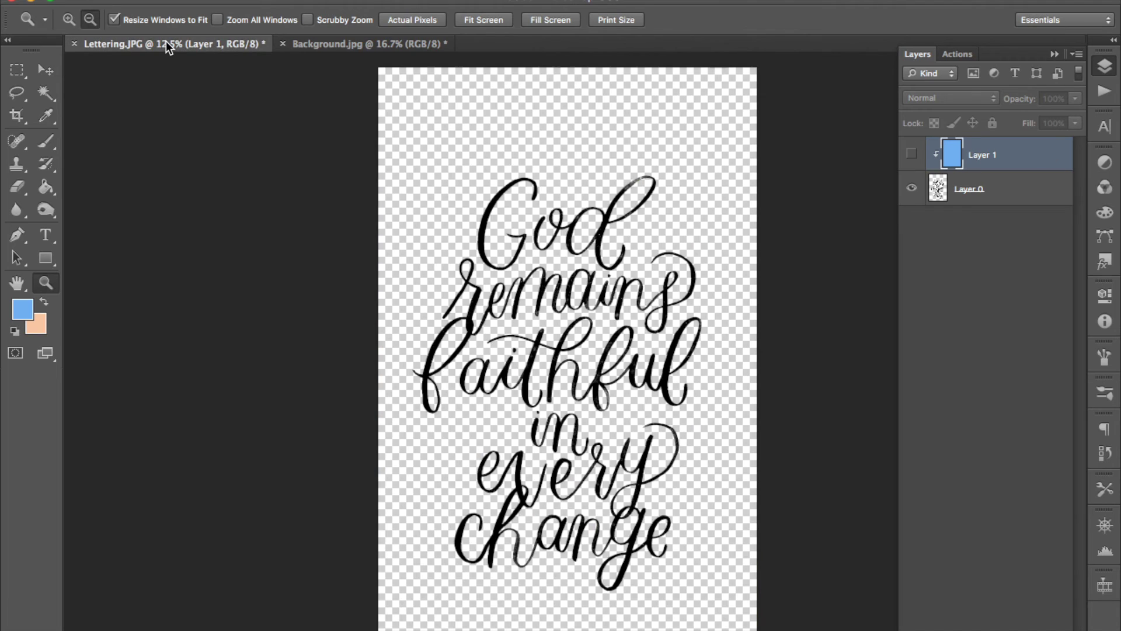
{"action": "left_click", "coordinate": [1003, 200]}
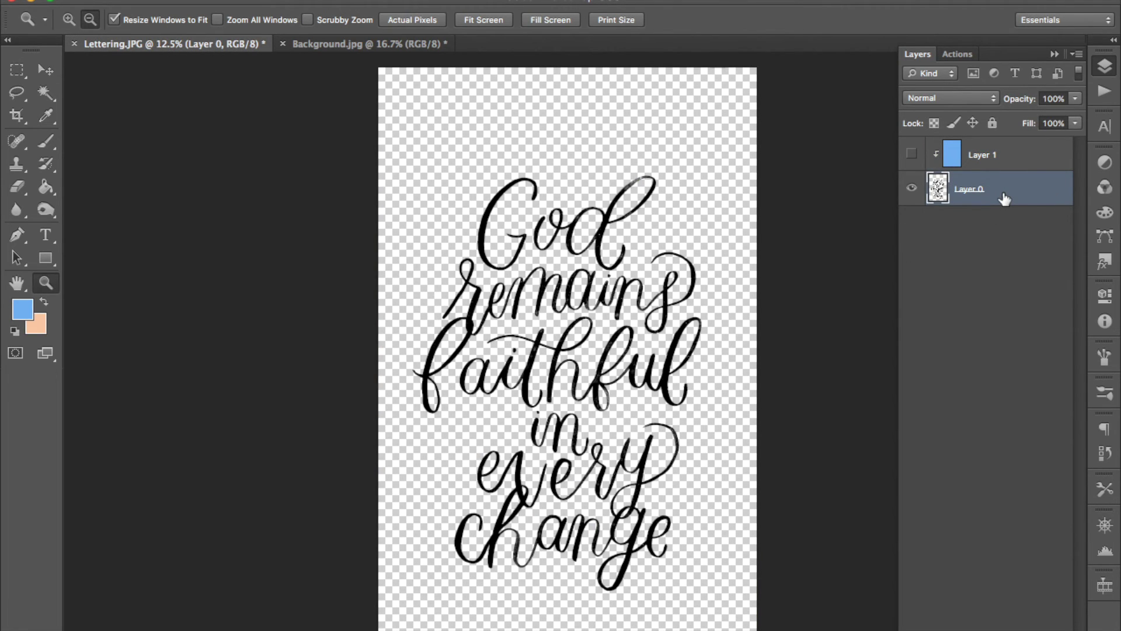
Step: Duplicate Layer 0 into Background.jpg and view the whole photo with the lettering on it
{"action": "key", "text": "super+alt+j"}
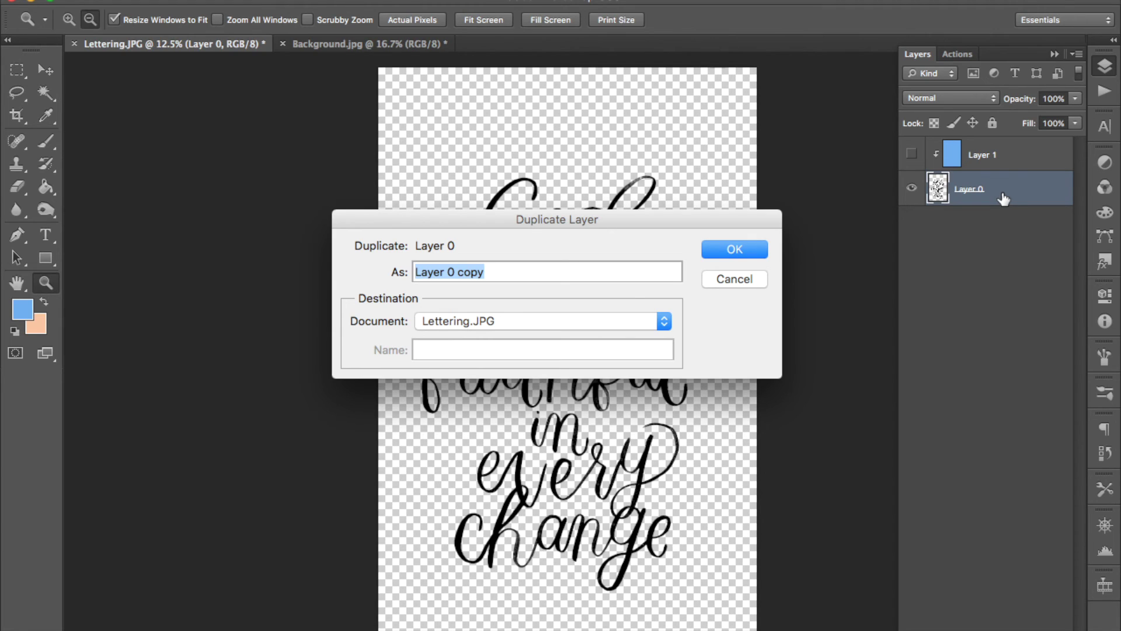
{"action": "left_click", "coordinate": [666, 321]}
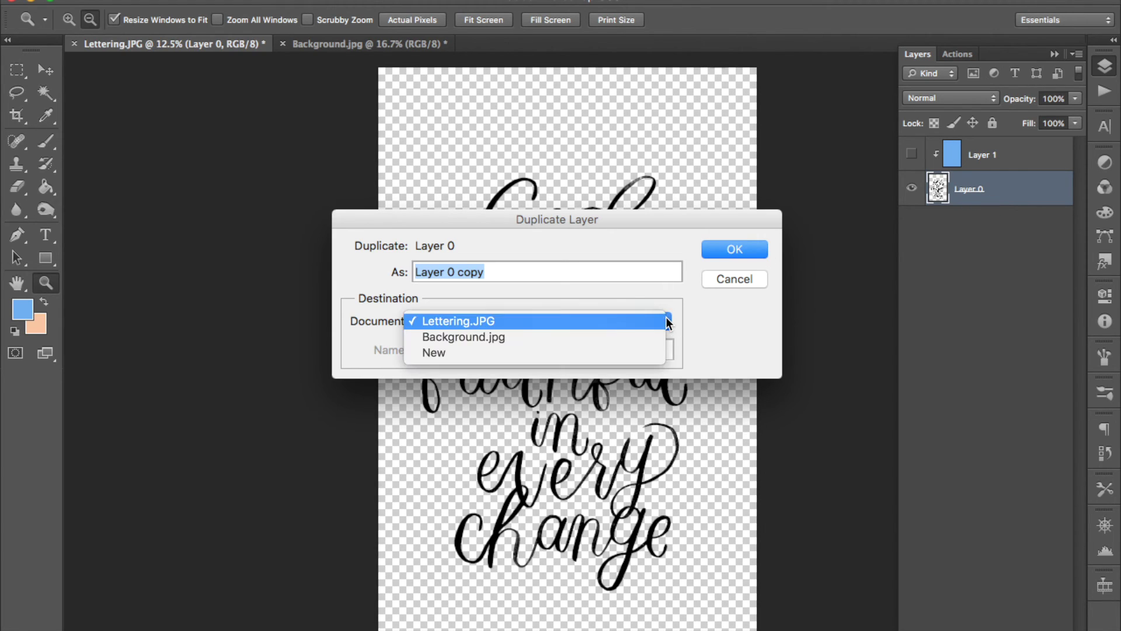
{"action": "left_click", "coordinate": [492, 342]}
{"action": "left_click", "coordinate": [730, 251]}
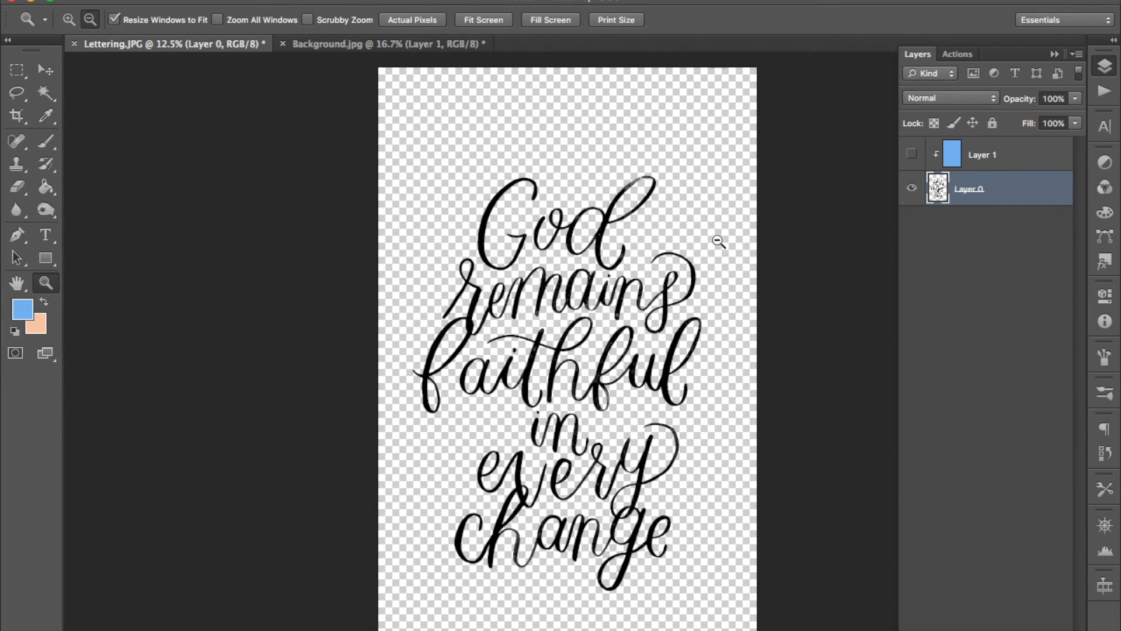
{"action": "left_click", "coordinate": [390, 44]}
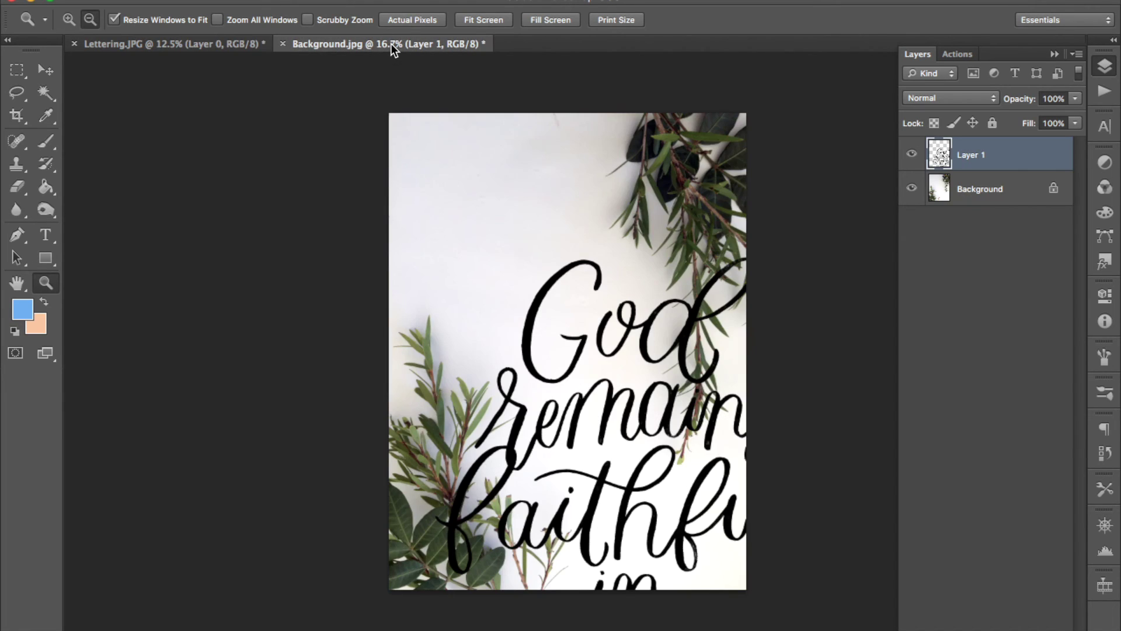
{"action": "left_click", "coordinate": [670, 345]}
{"action": "left_click", "coordinate": [670, 345]}
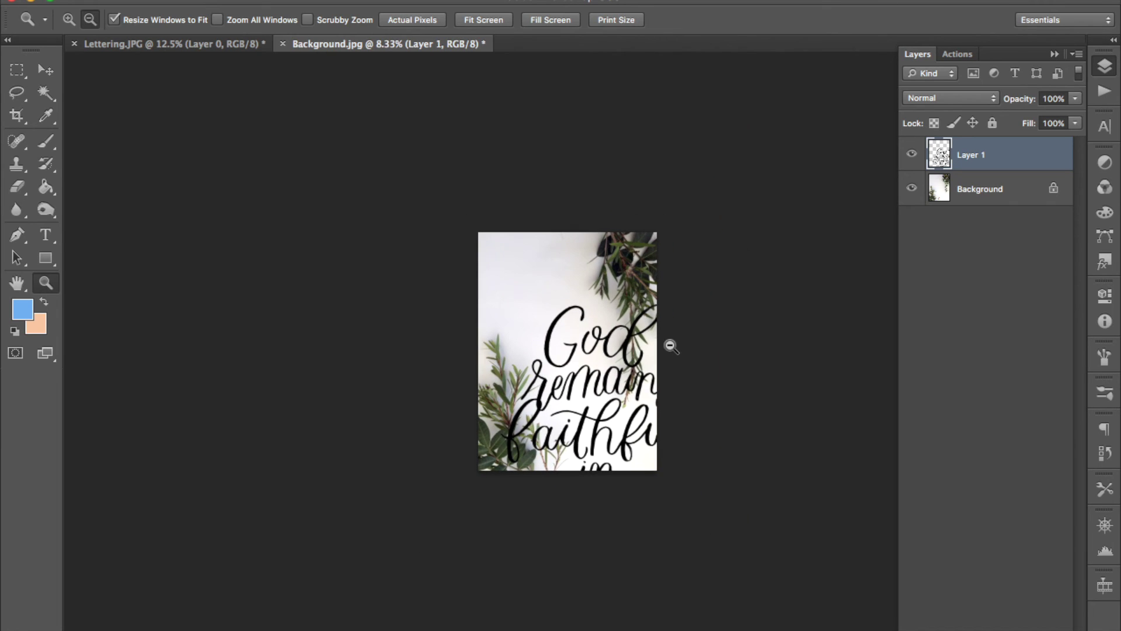
Step: Scale the lettering layer down to about 53% with Free Transform
{"action": "key", "text": "ctrl+t"}
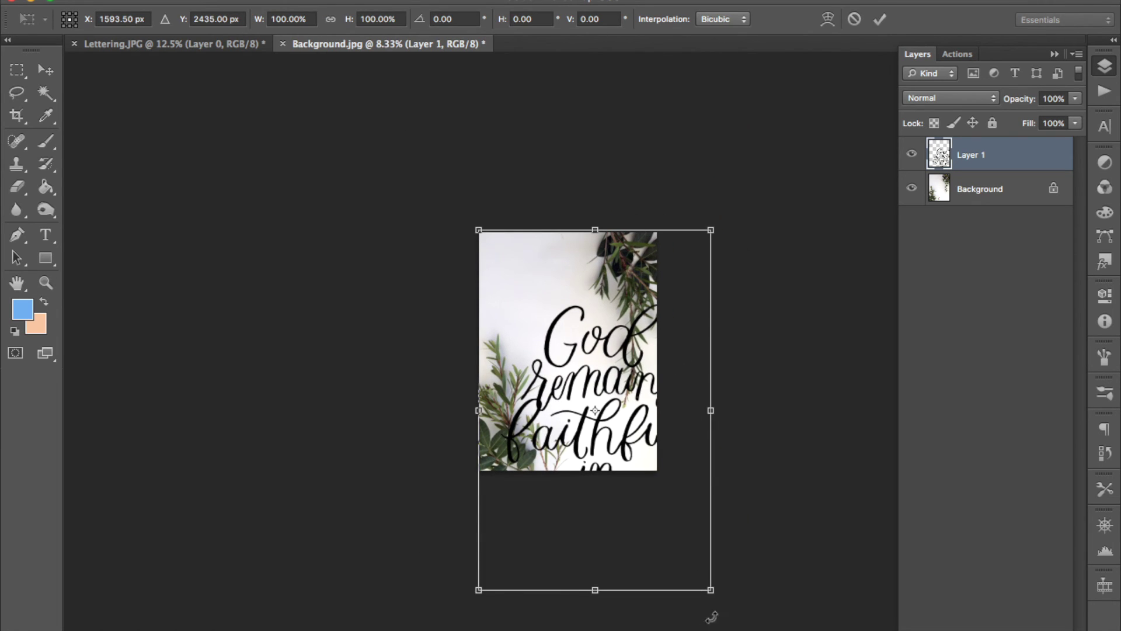
{"action": "left_click_drag", "start_coordinate": [713, 589], "coordinate": [588, 402]}
{"action": "left_click_drag", "start_coordinate": [583, 350], "coordinate": [618, 376]}
{"action": "left_click_drag", "start_coordinate": [515, 257], "coordinate": [503, 240]}
{"action": "key", "text": "Return"}
Step: Position the lettering slightly lower and right, within the white space between the branches
{"action": "key", "text": "v"}
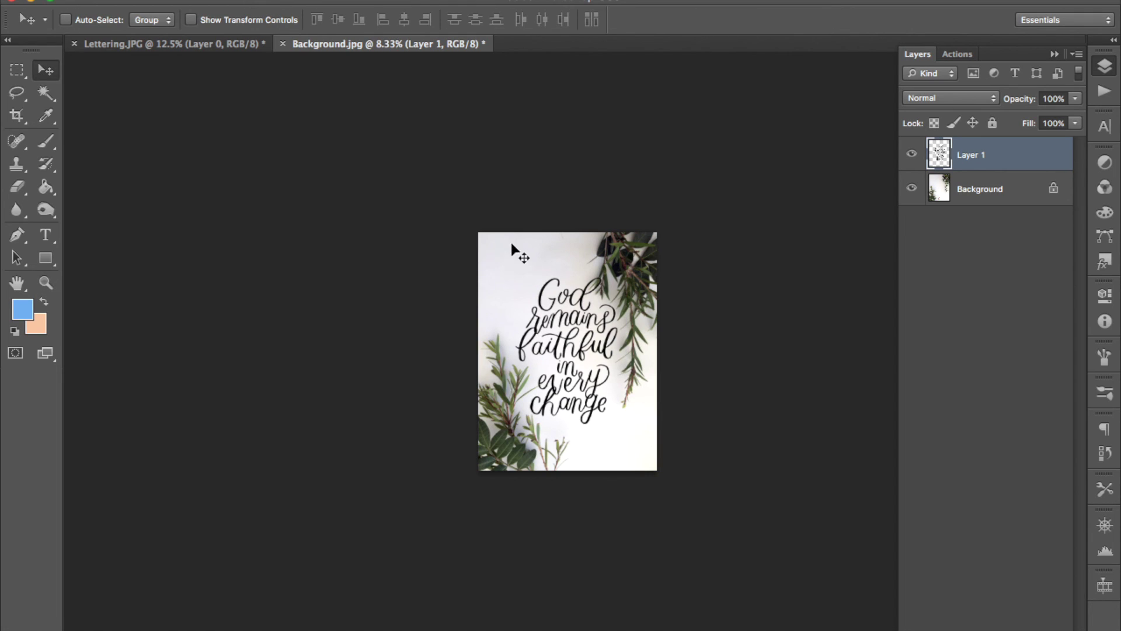
{"action": "left_click_drag", "start_coordinate": [564, 300], "coordinate": [568, 304]}
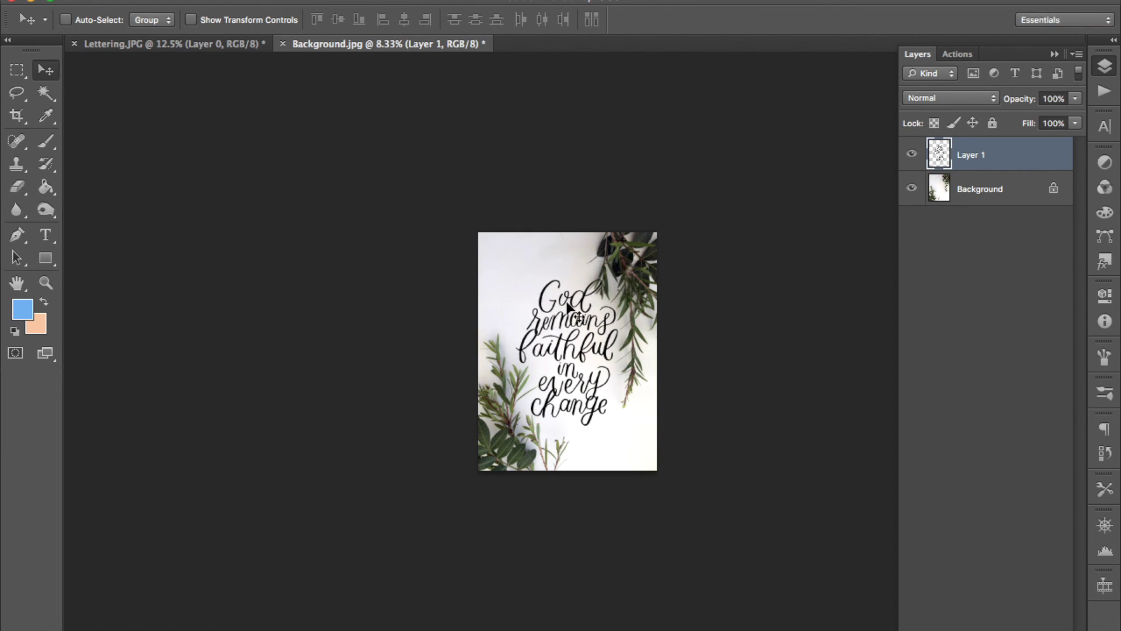
{"action": "key", "text": "z"}
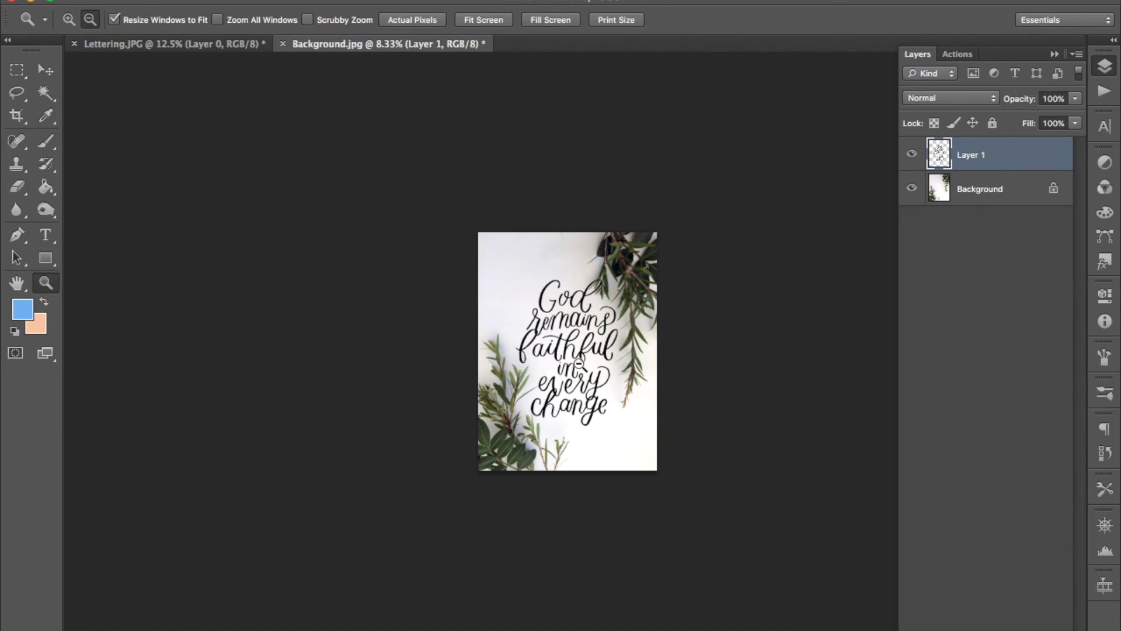
{"action": "left_click", "coordinate": [580, 365]}
{"action": "key", "text": "v"}
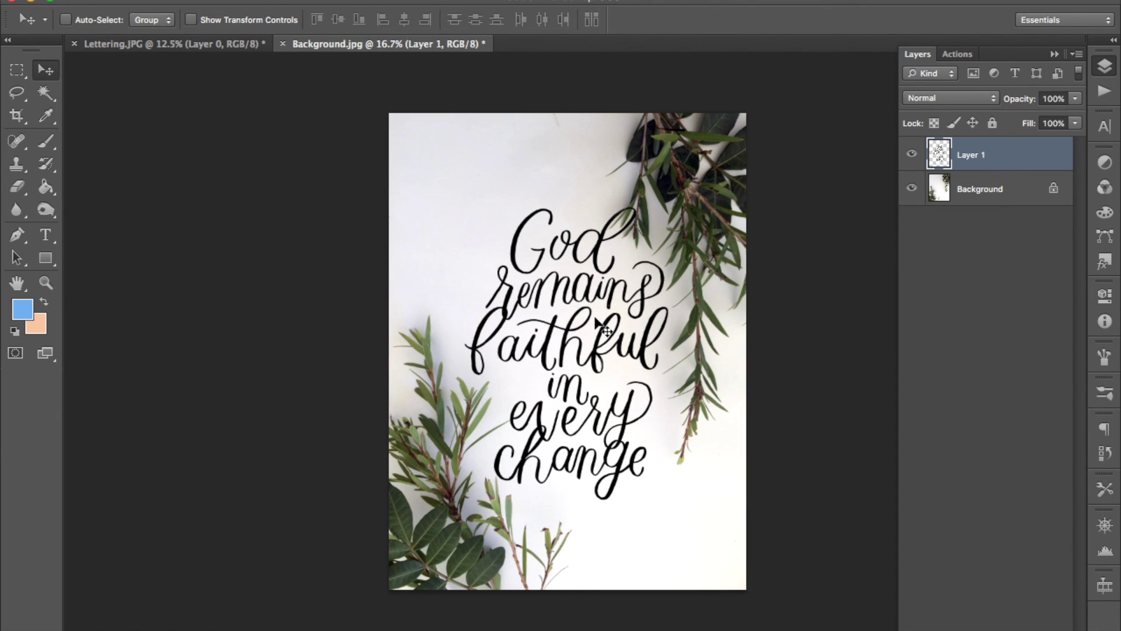
{"action": "left_click_drag", "start_coordinate": [594, 320], "coordinate": [597, 325]}
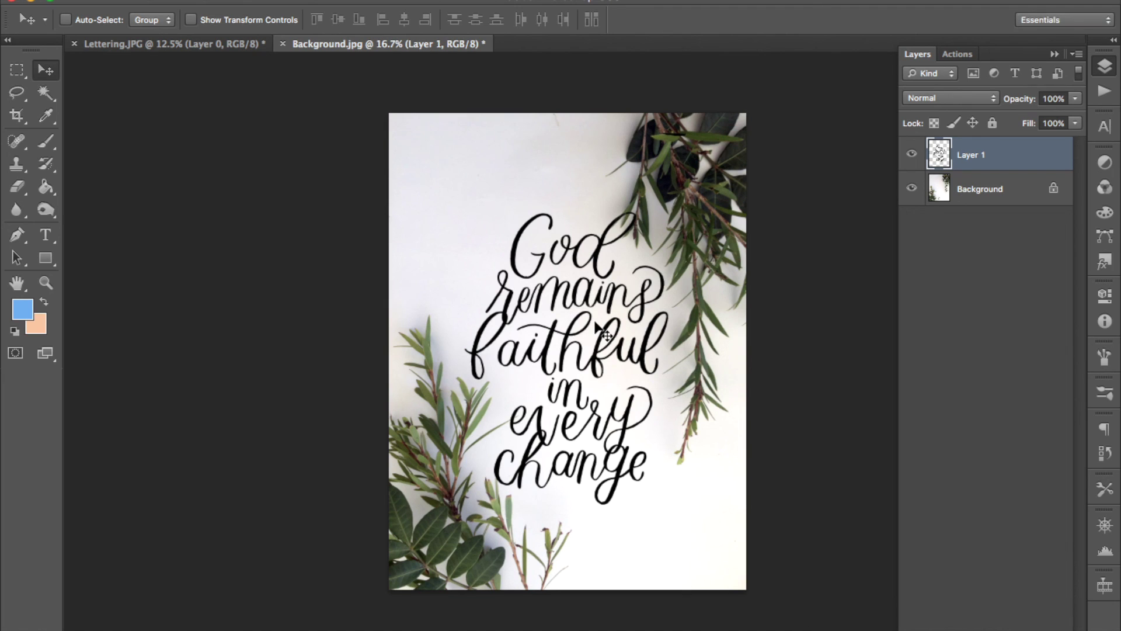